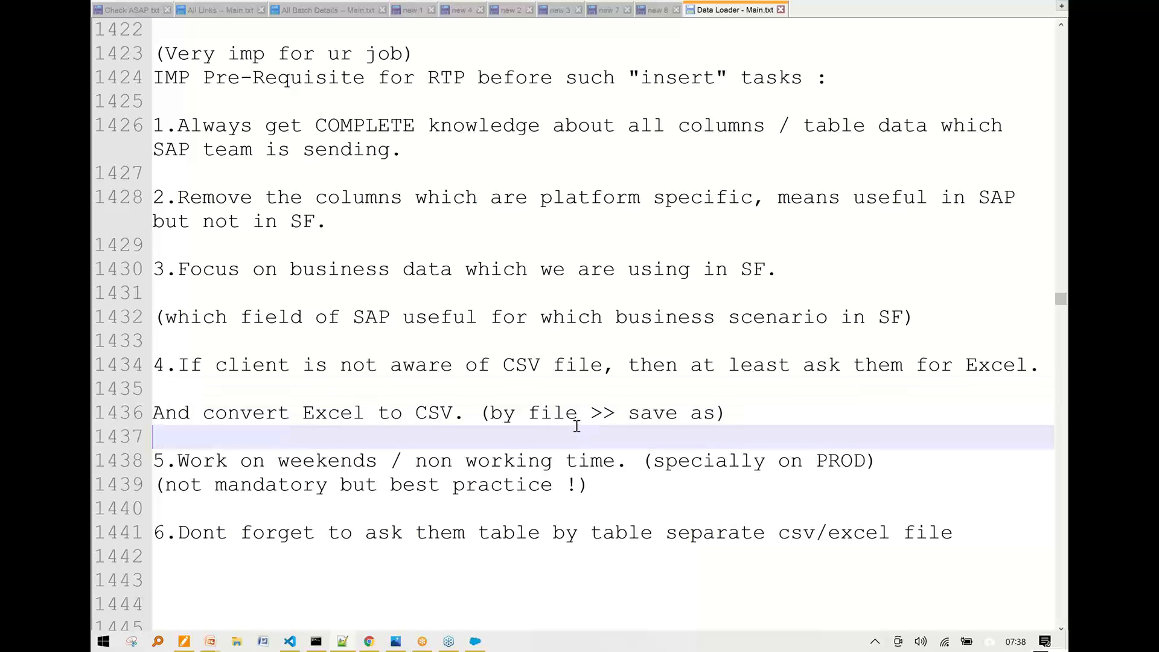
Insert the word "menu" after "file" in the Excel-to-CSV conversion note of prerequisite 4.
text(menu)
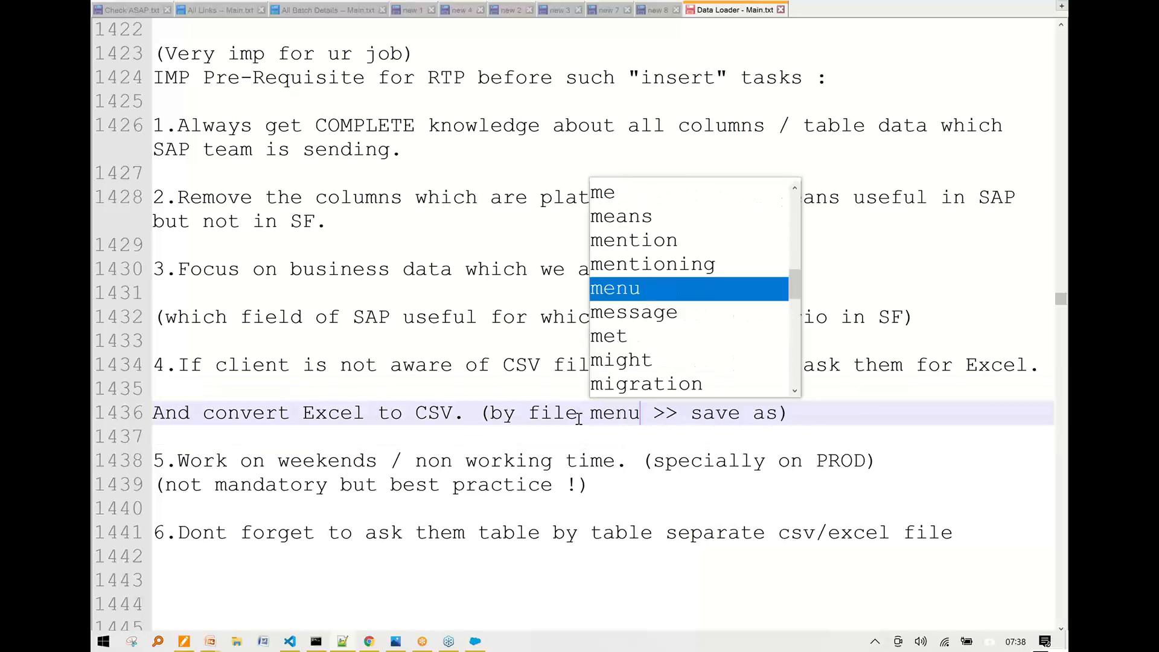
key(Escape)
click(483, 341)
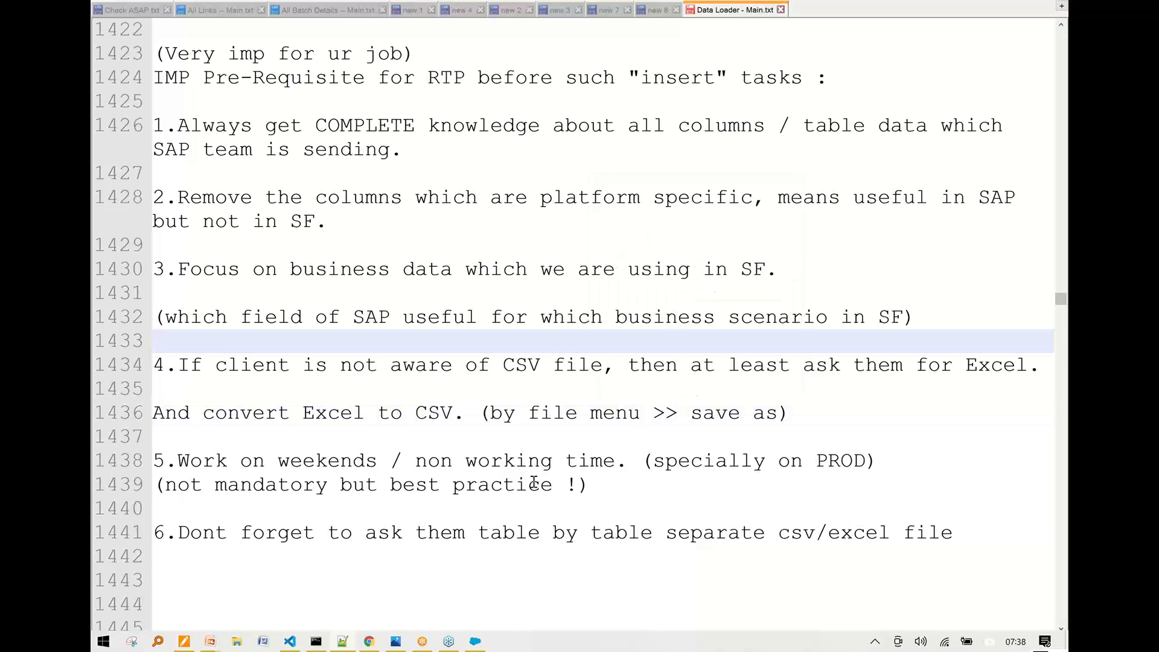
Highlight prerequisites 5 and 6 in the notes and add a period at the end of prerequisite 6.
drag(688, 490, 265, 486)
drag(184, 467, 116, 460)
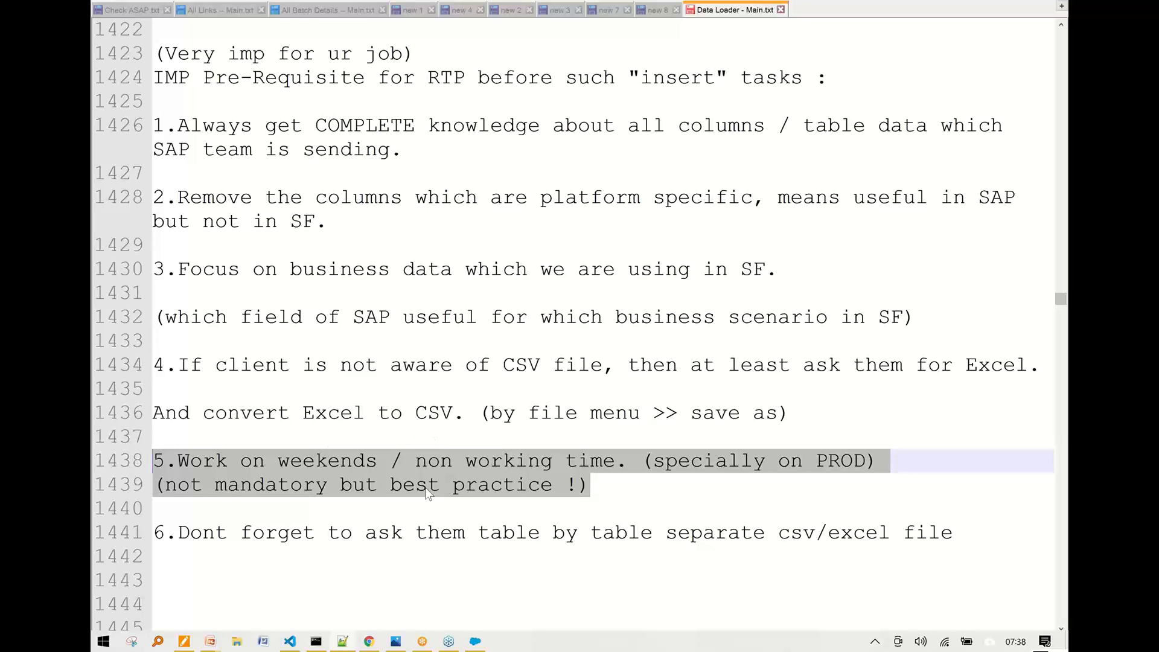
click(234, 554)
click(114, 530)
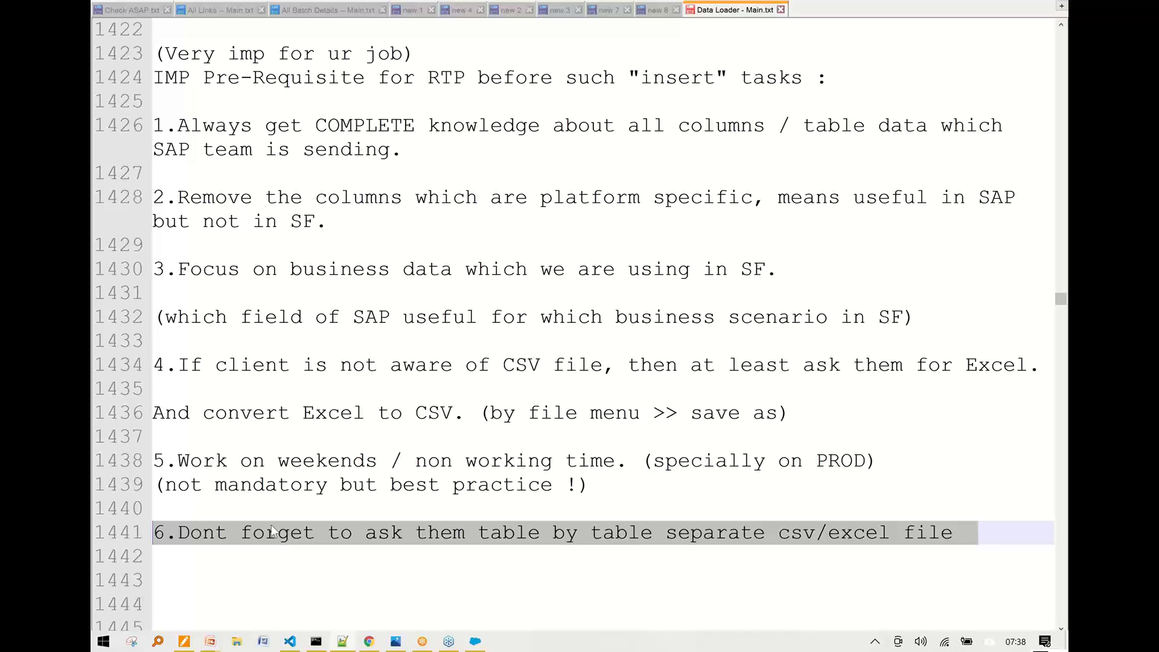
click(956, 533)
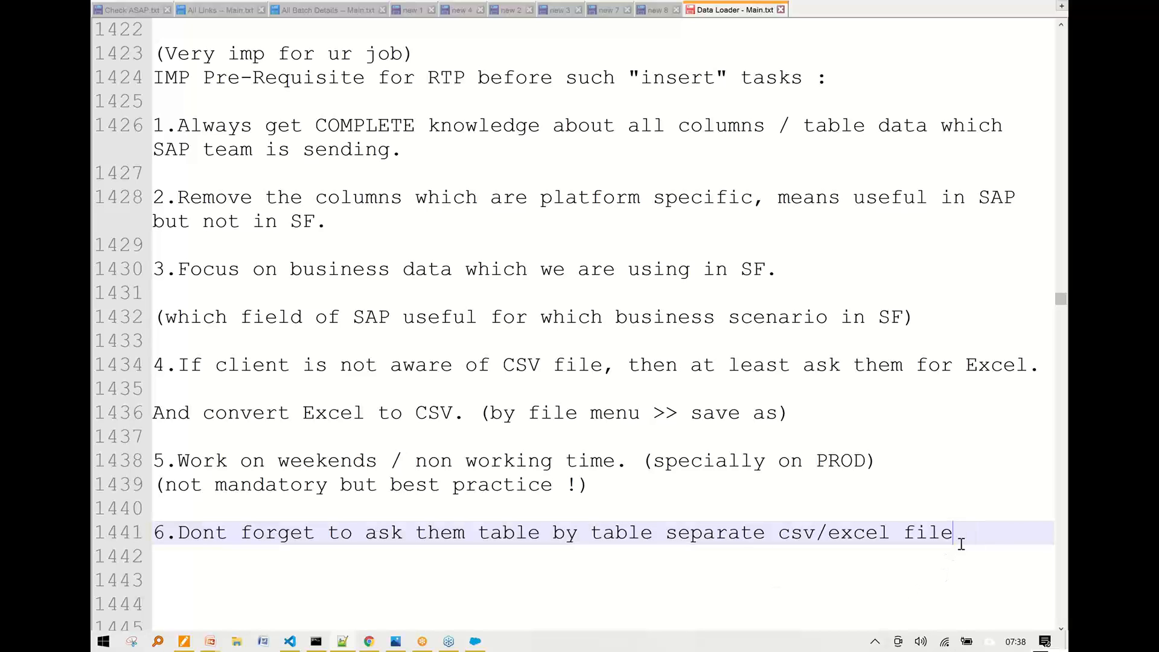
text(.)
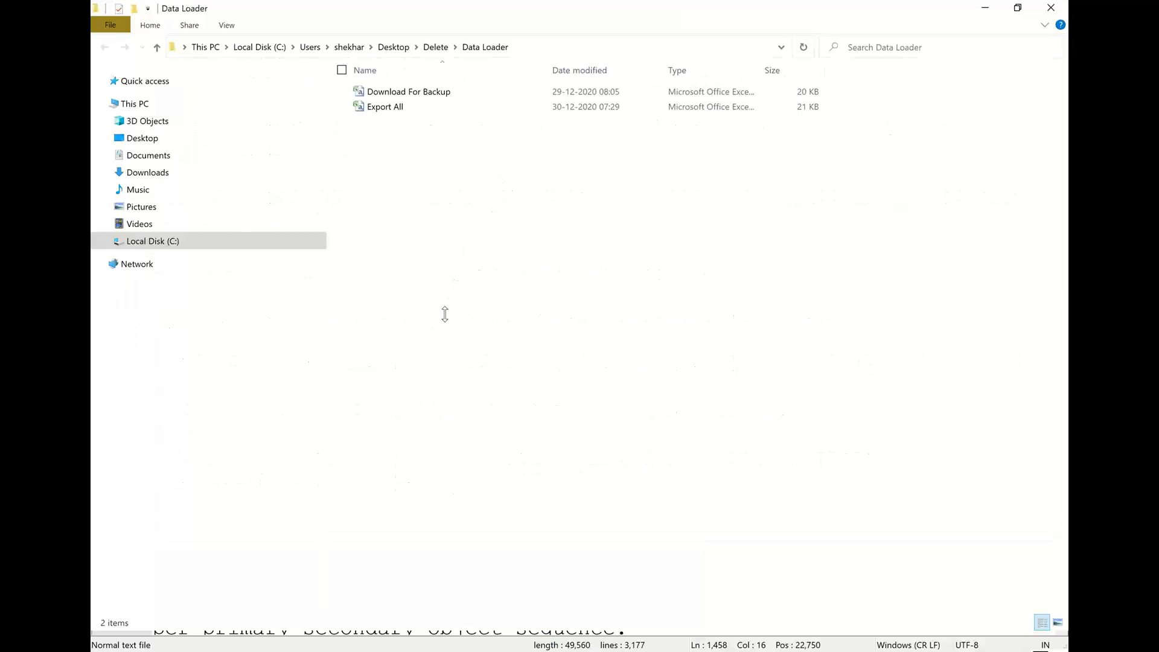
Make a copy of the Export All file in the same Data Loader folder.
click(347, 106)
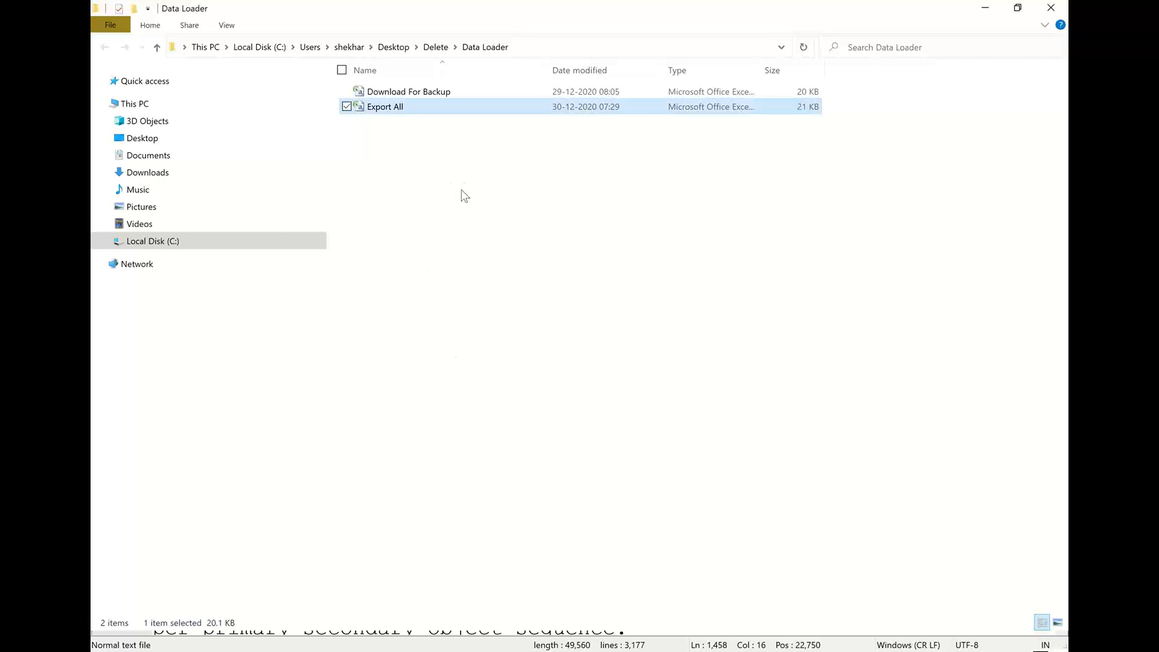
key(ctrl+c)
key(ctrl+v)
click(424, 134)
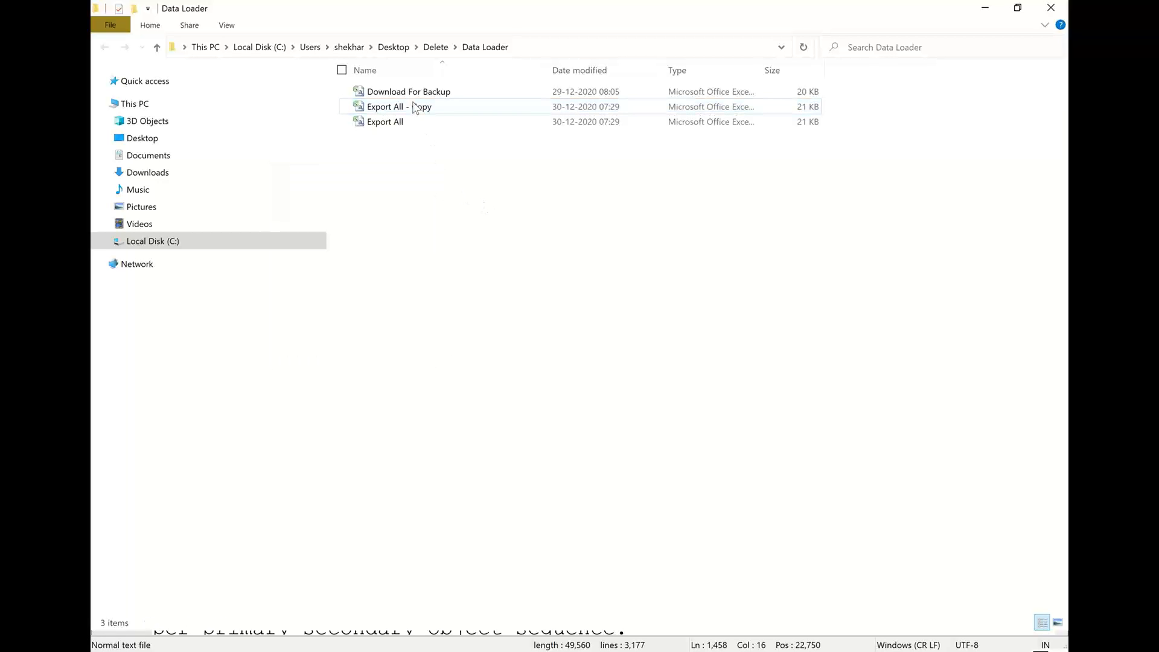
Rename the duplicated Export All file as "File From SAP".
right_click(416, 107)
click(361, 432)
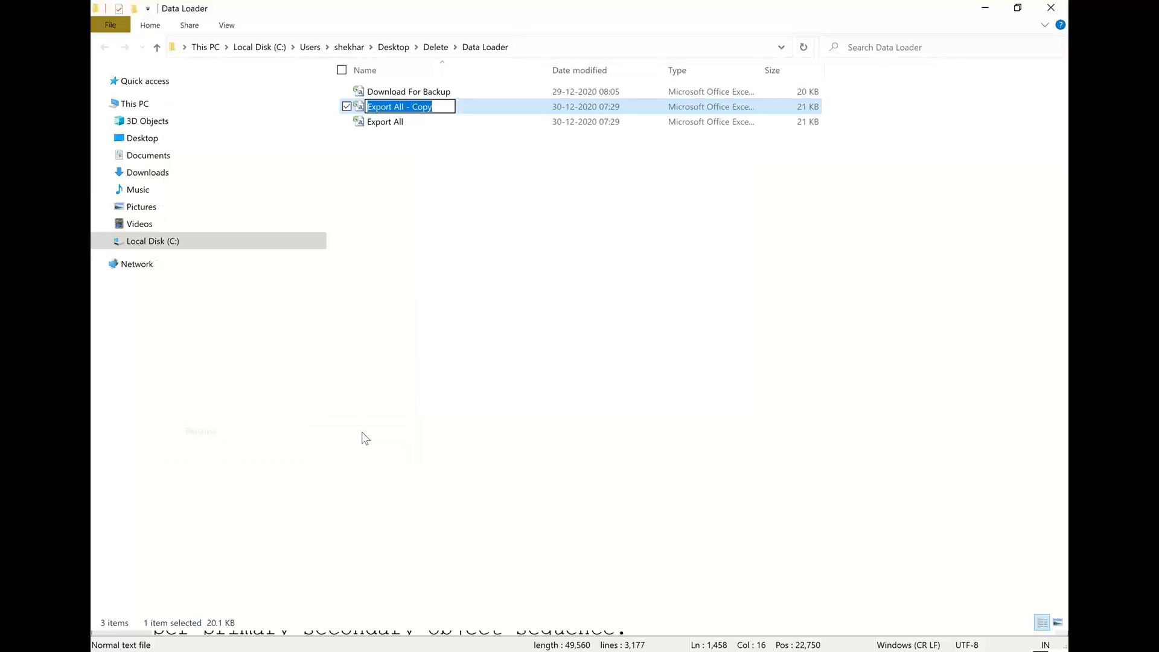
text(File From)
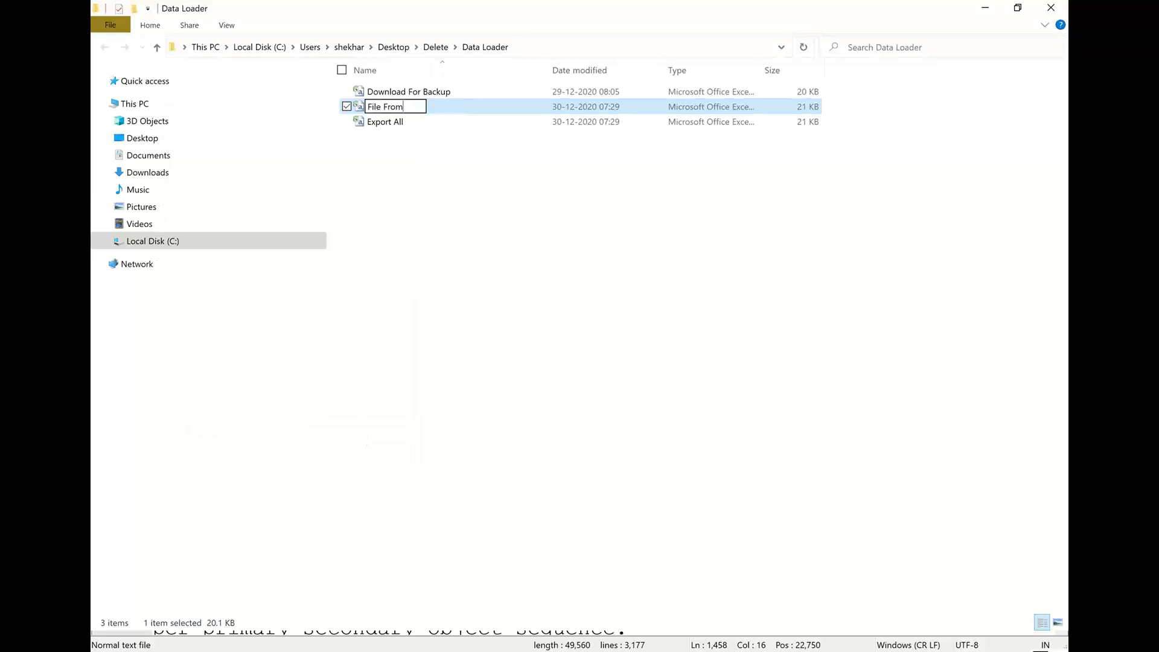
text( SAP)
key(Return)
Switch to the empty File From SAP workbook in Excel and widen all columns, making A, B and C wider still.
key(alt+Tab)
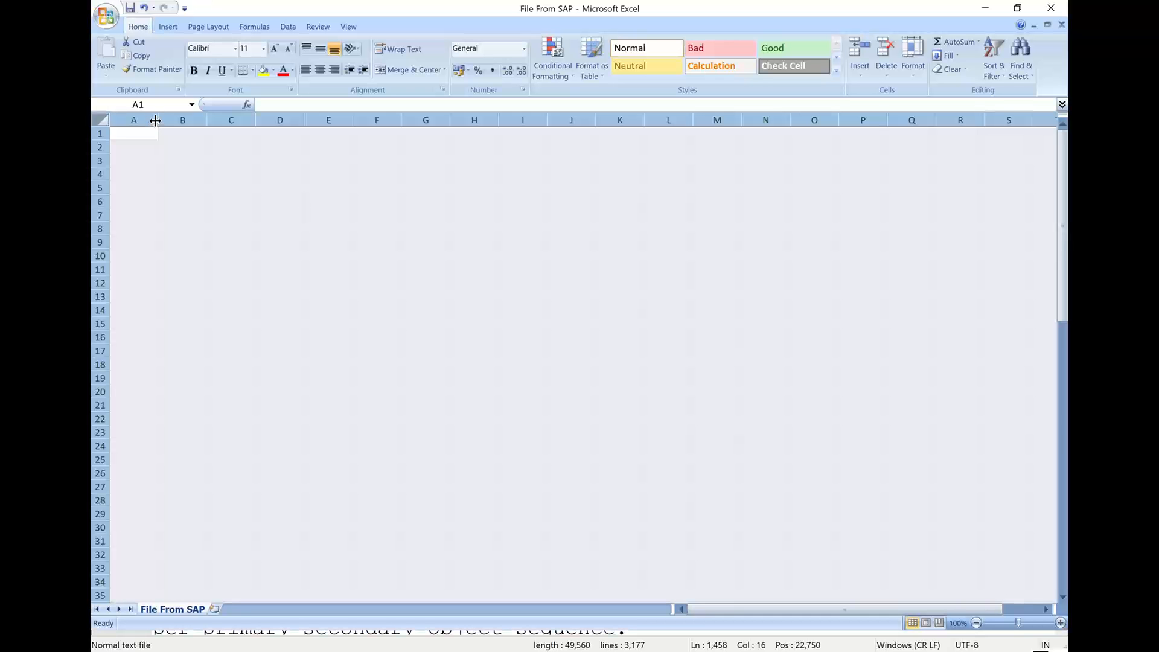
drag(158, 120, 196, 128)
click(272, 161)
drag(283, 120, 317, 120)
drag(409, 123, 437, 124)
drag(315, 120, 356, 127)
drag(196, 124, 235, 124)
Enter the headers SAP ID, SAP NM, SAP PR and SAP REF VALUE in cells A1 to D1.
click(186, 137)
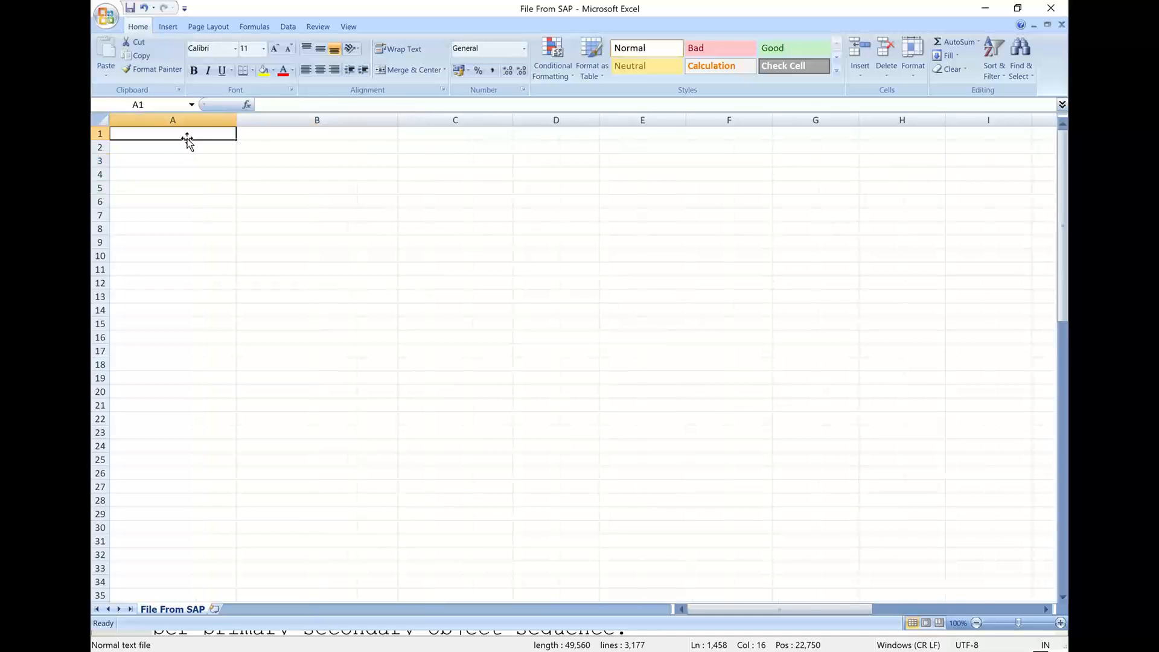
text(SAP)
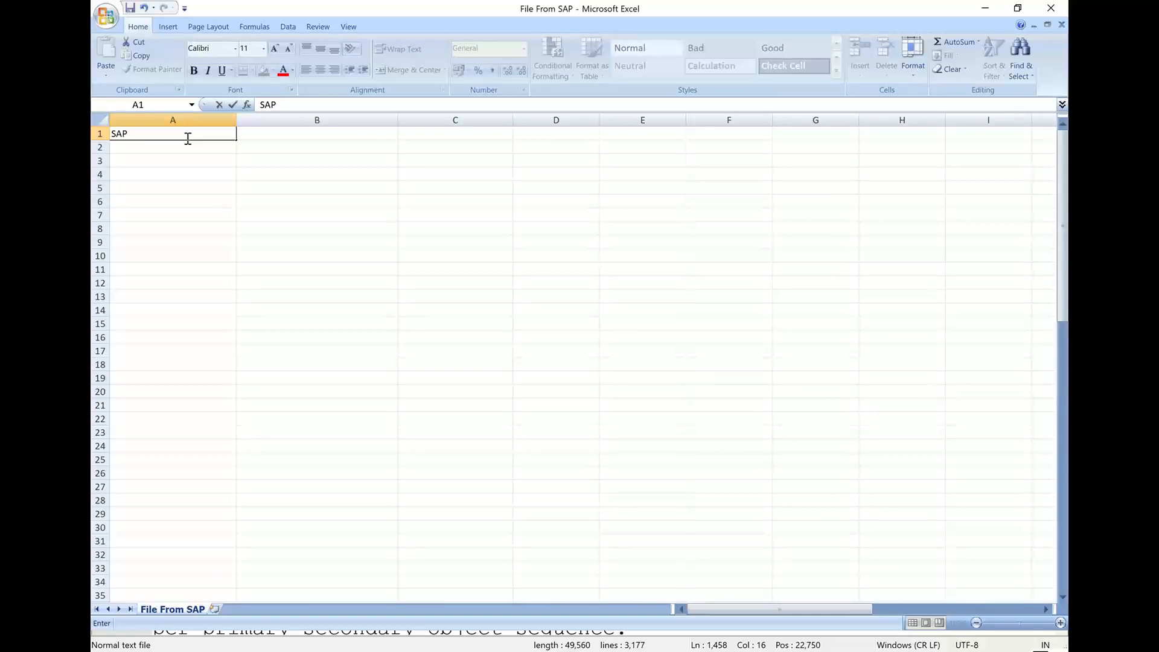
text( ID)
key(Tab)
text(SAP NM)
key(Tab)
text(SAP PR)
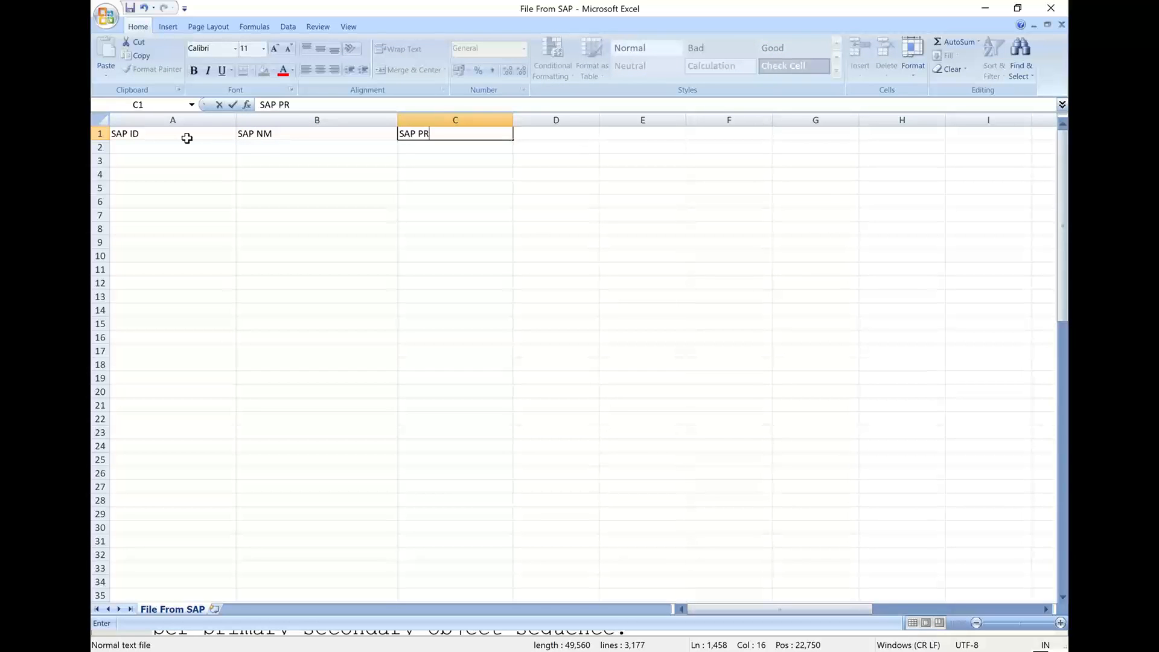
key(Tab)
text(SAP )
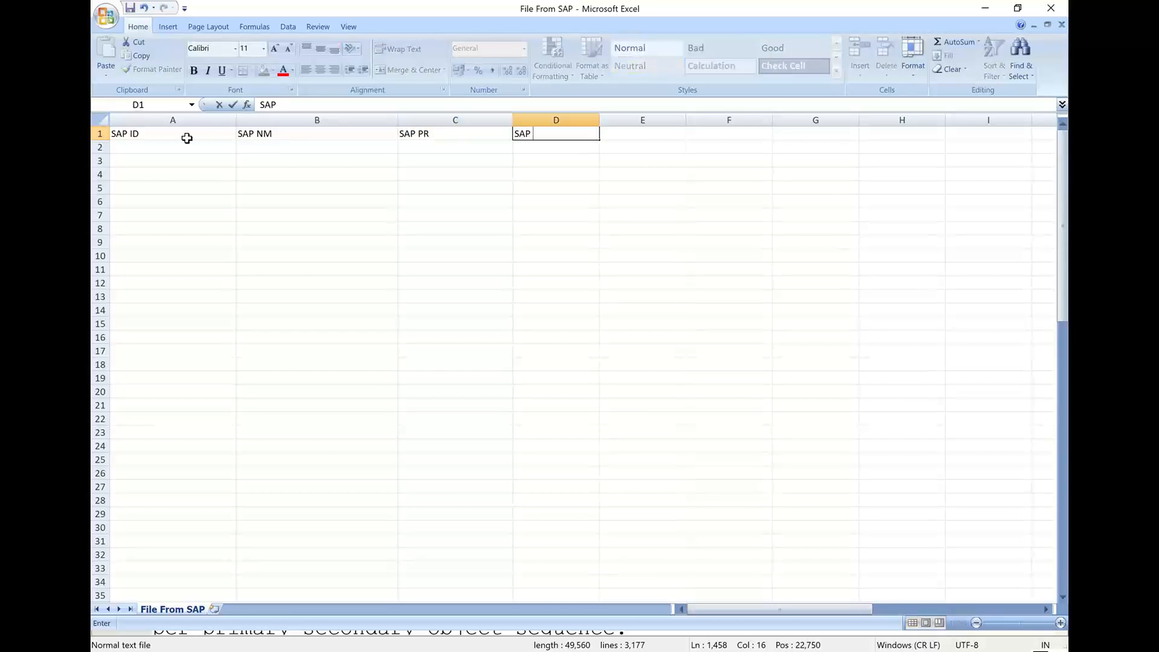
text(REF VALUE)
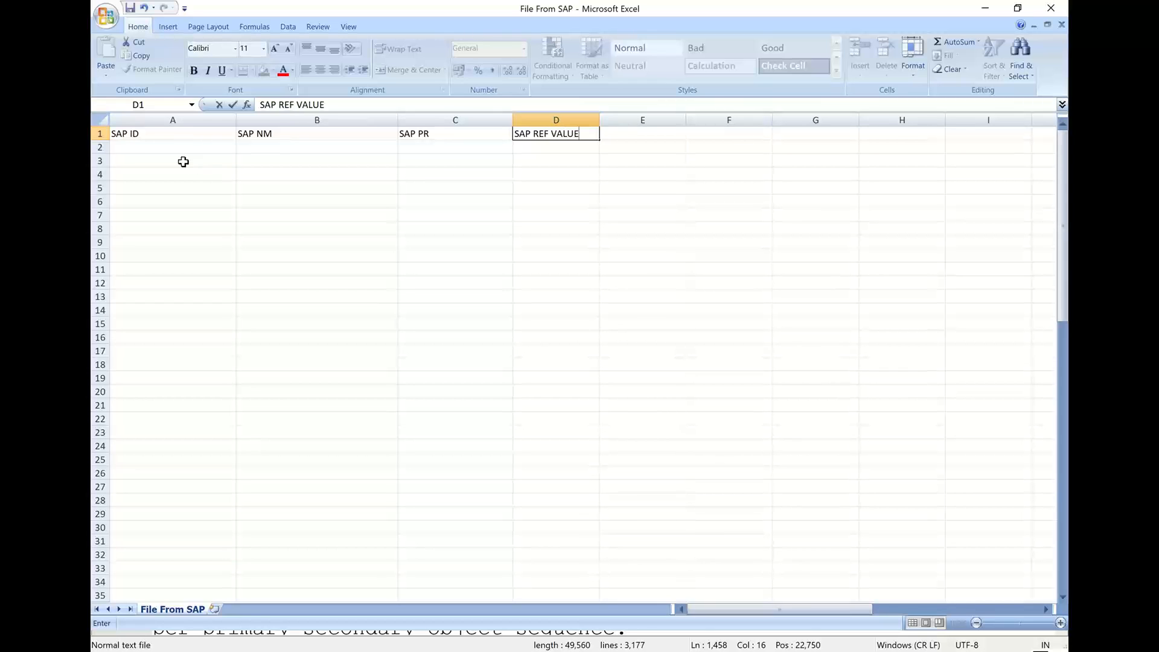
Fill the SAP ID column with 123 in A2 and 567 in A3.
click(179, 150)
text(123)
key(Return)
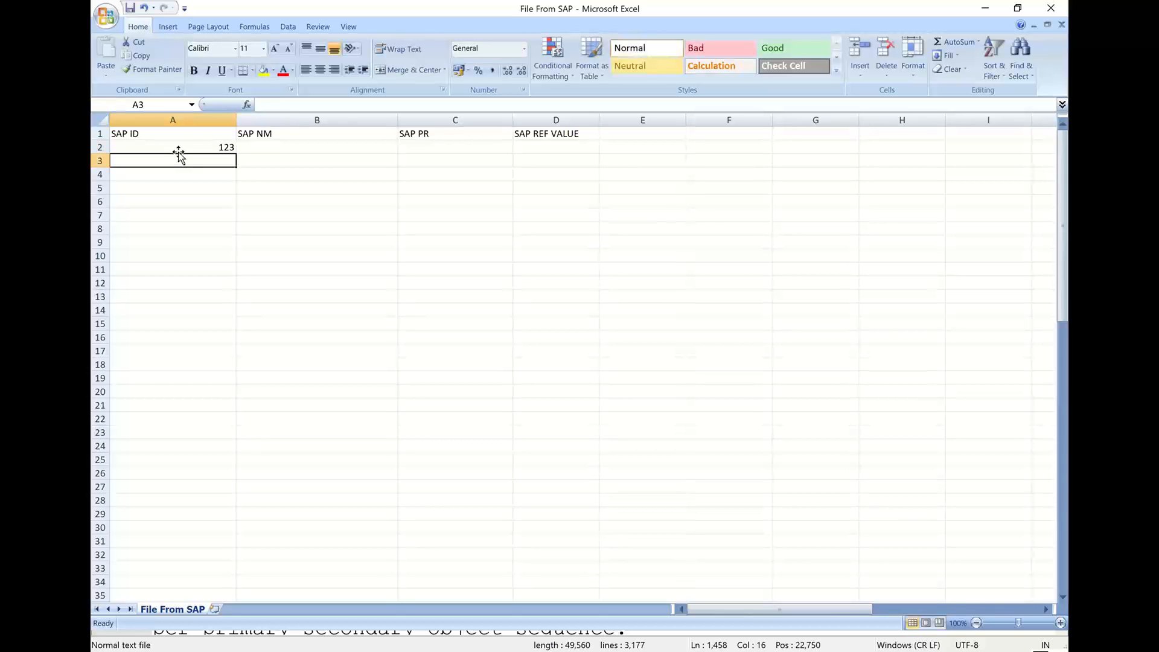
text(567)
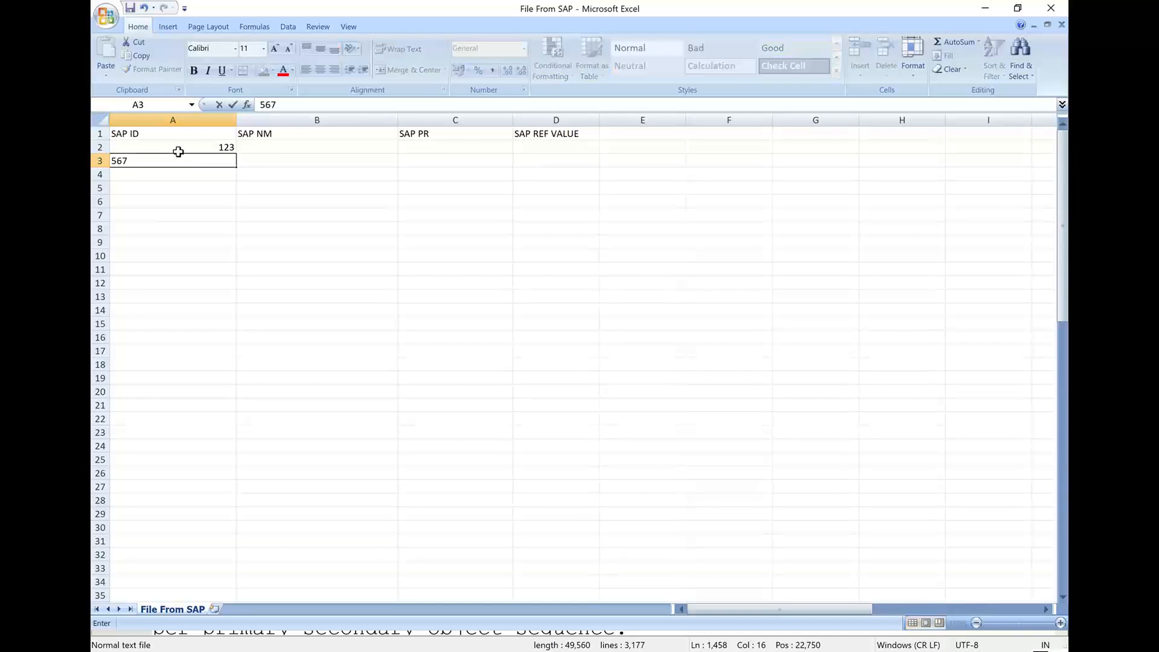
Enter a sample first name in B2 and B3, with SAP PR values 100 in C2 and 200 in C3.
click(282, 151)
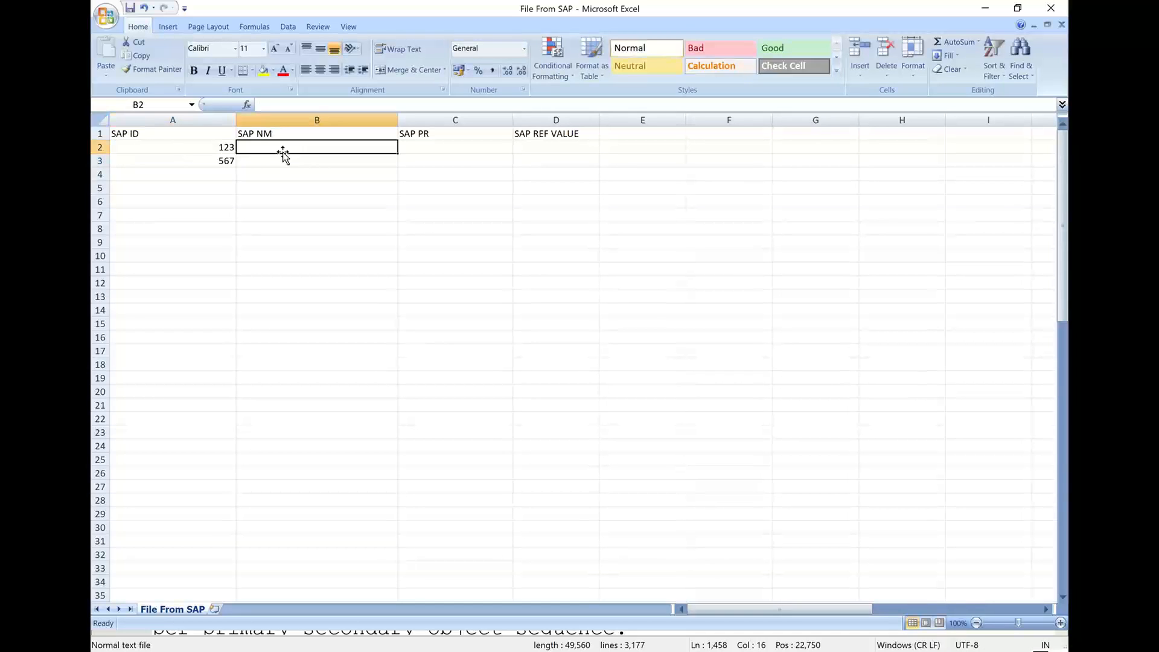
text(Ajay)
key(Tab)
text(100)
key(Return)
text(Vijay)
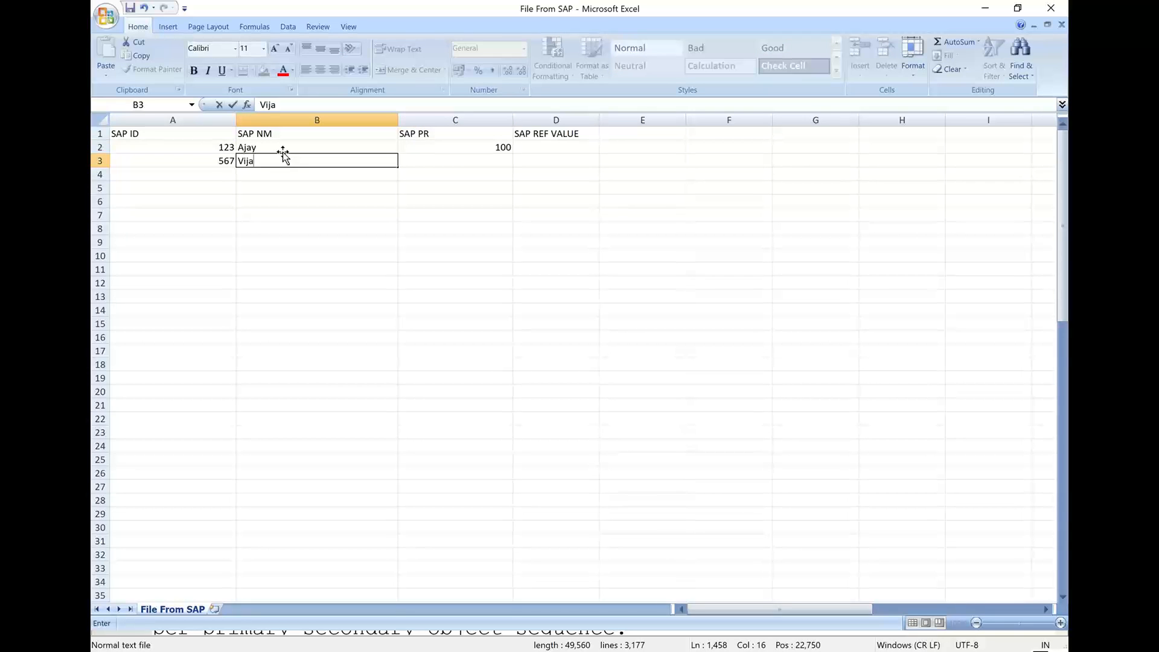
key(Tab)
text(200)
Enter ABCHD6464 as the first record's SAP REF VALUE in cell D2.
key(Tab)
key(Up)
text(ABCHD^&&)
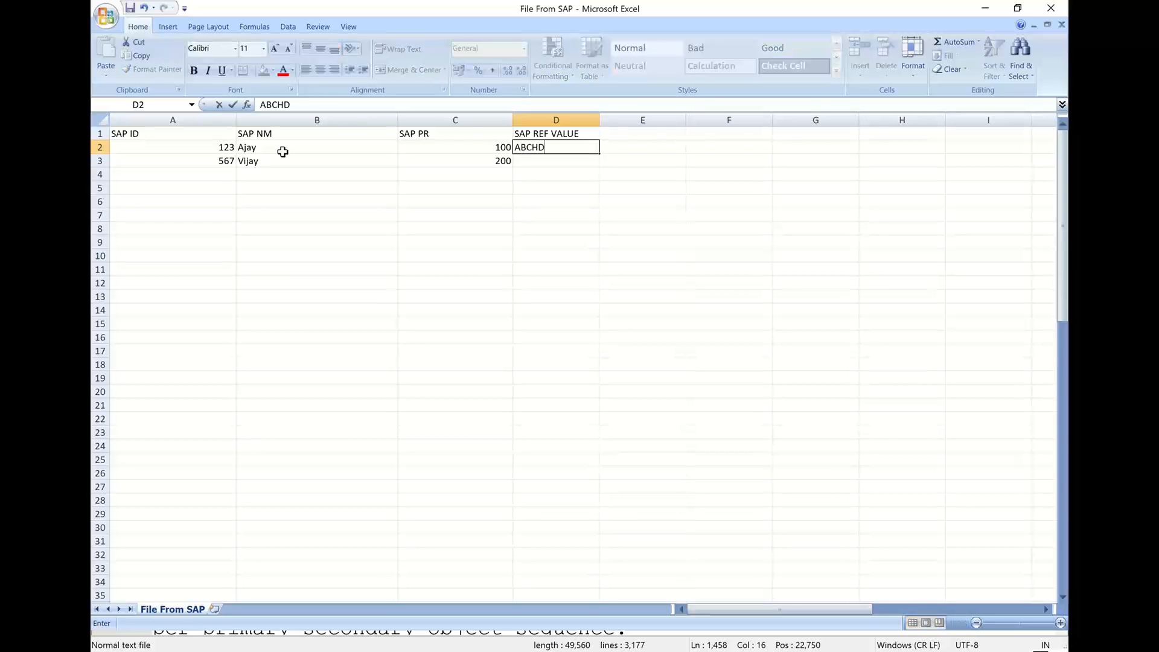
key(BackSpace)
key(BackSpace)
key(BackSpace)
text(6464)
key(Return)
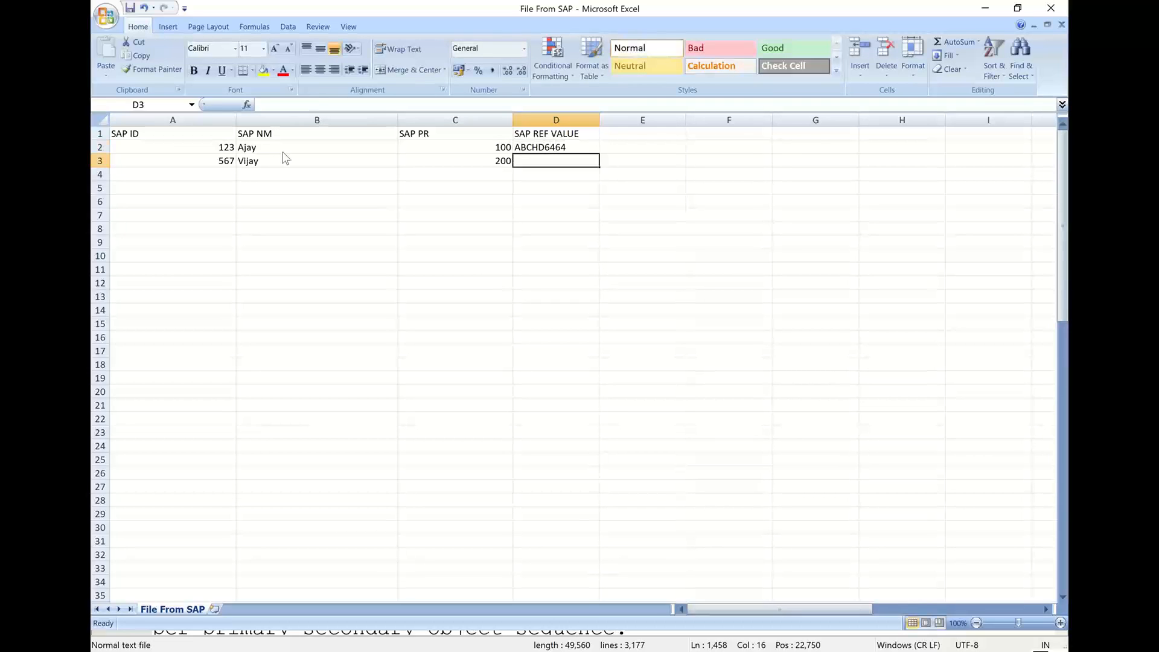
Enter DJFJ262333 as the second record's SAP REF VALUE in cell D3.
text(^$&)
key(BackSpace)
key(BackSpace)
key(BackSpace)
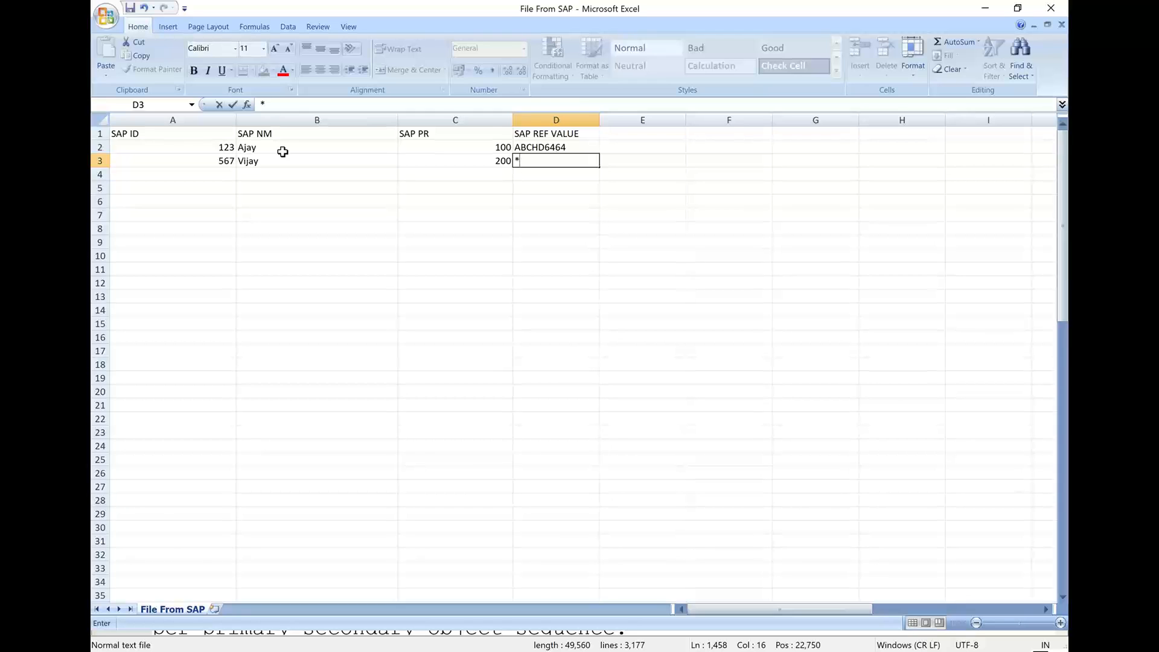
text(DJFJ262333)
click(331, 240)
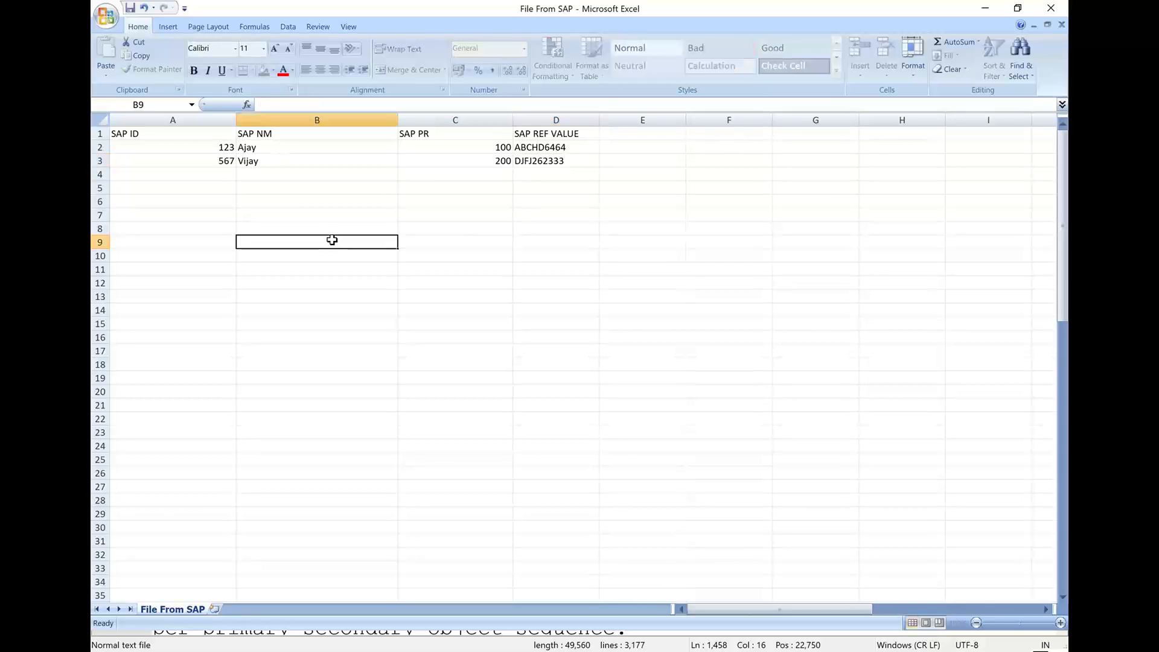
Center the contents of all cells in the sheet horizontally.
click(100, 119)
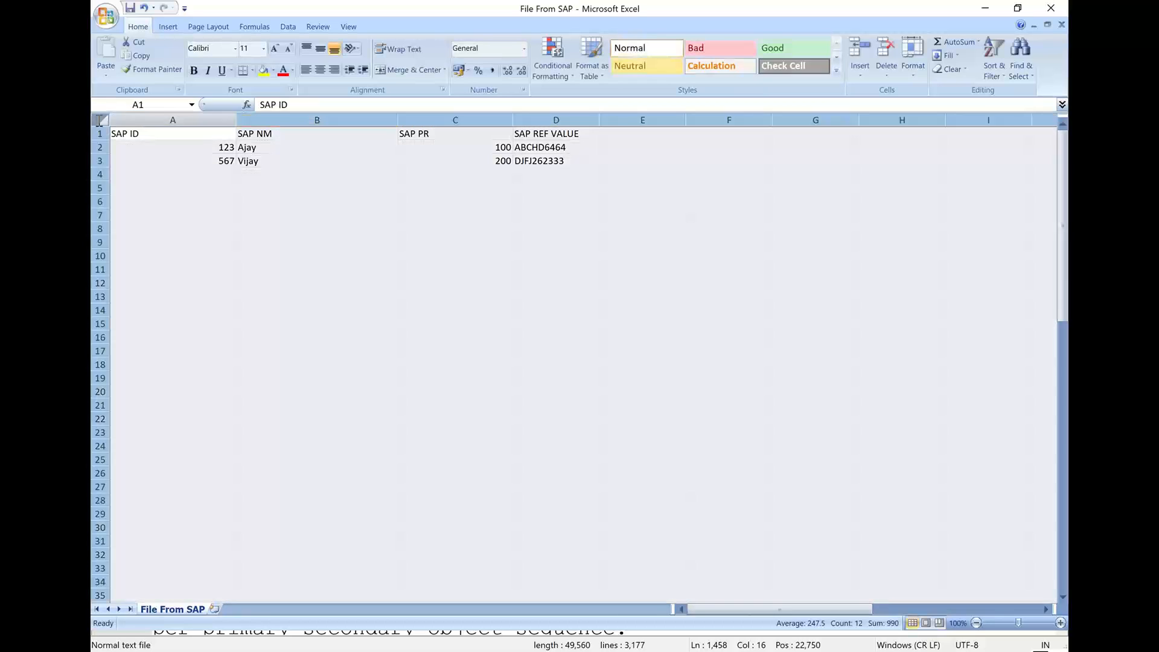
click(320, 69)
click(323, 184)
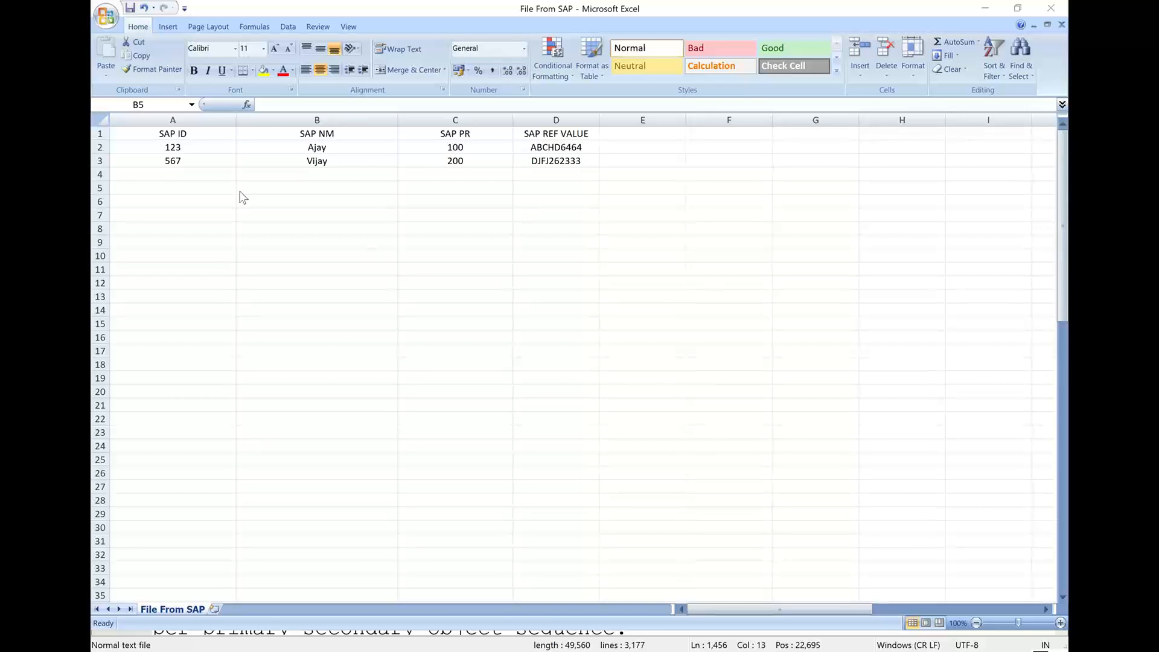
Delete the entire SAP ID column from the sheet.
click(202, 115)
click(201, 115)
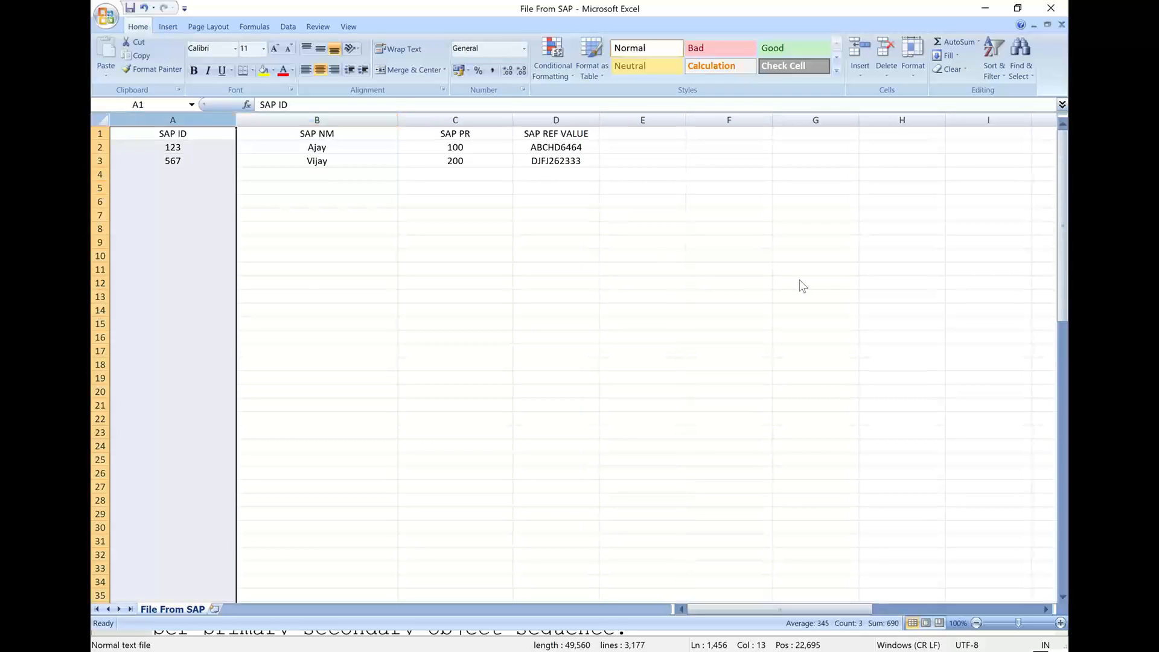
key(alt+Tab)
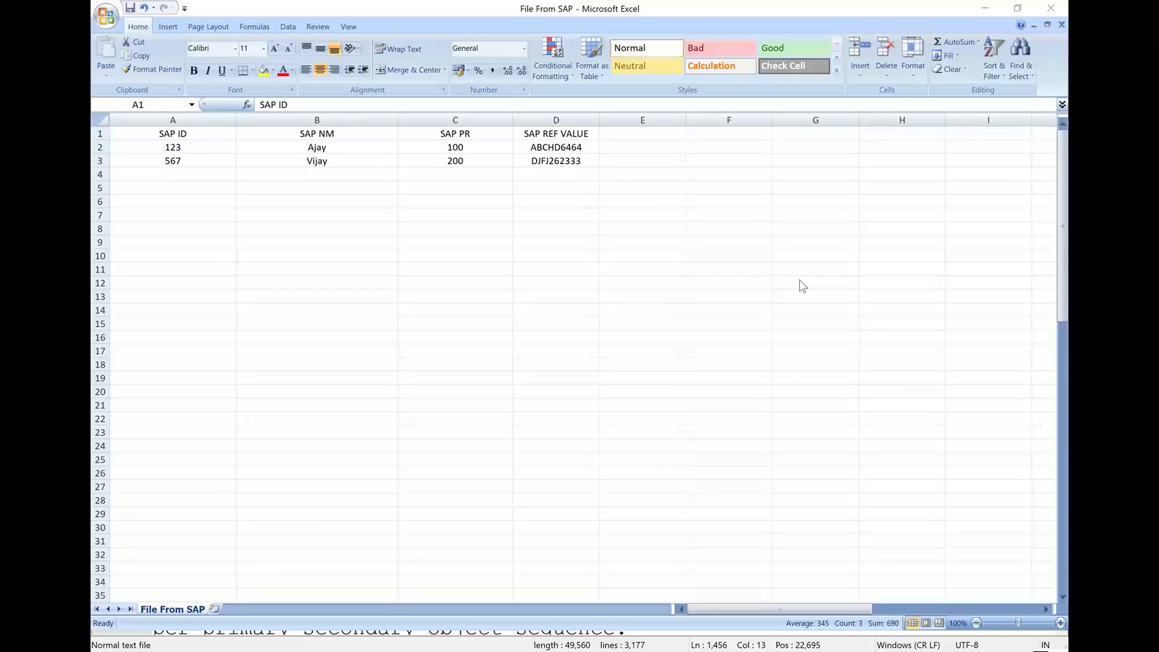
click(173, 120)
right_click(114, 119)
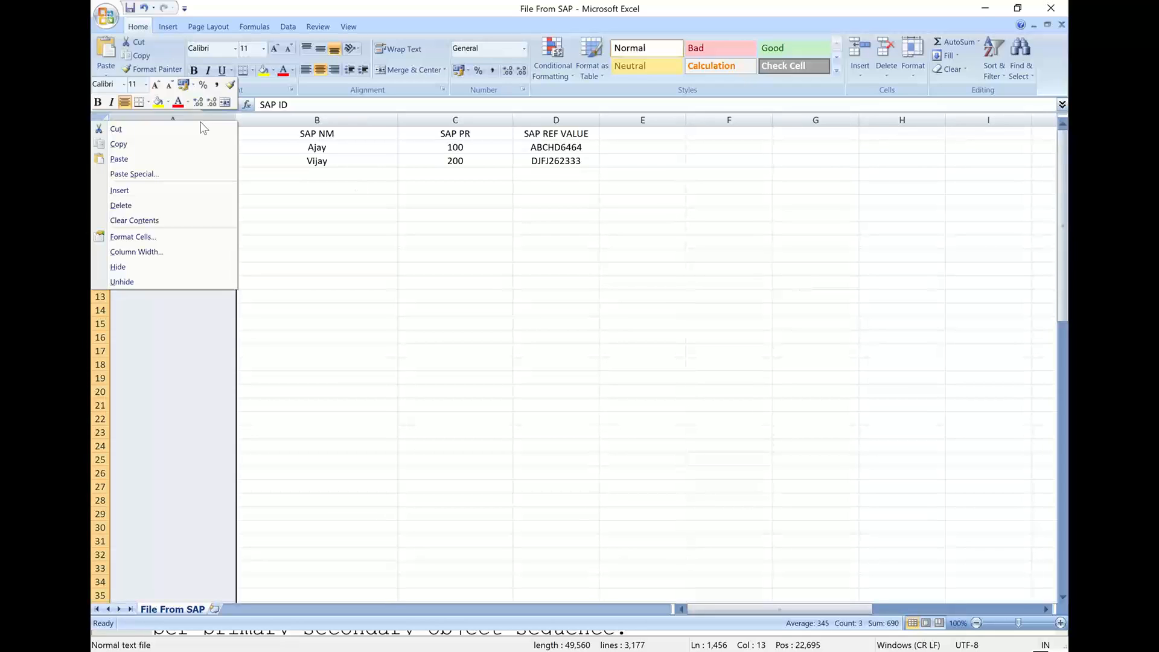
click(201, 208)
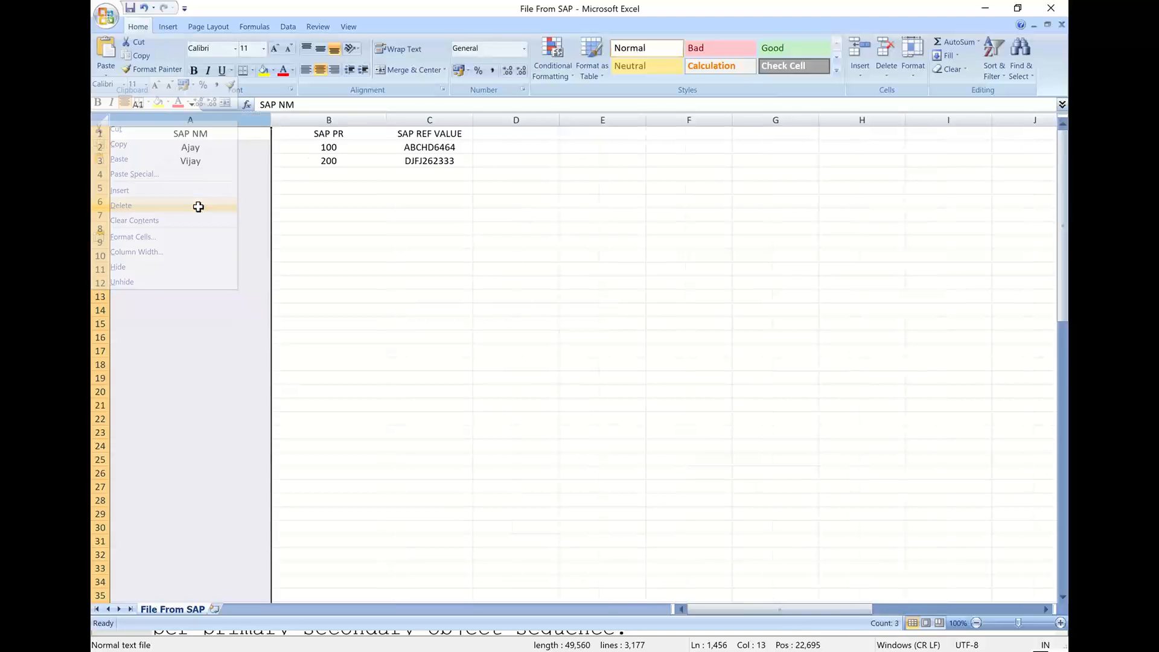
click(283, 255)
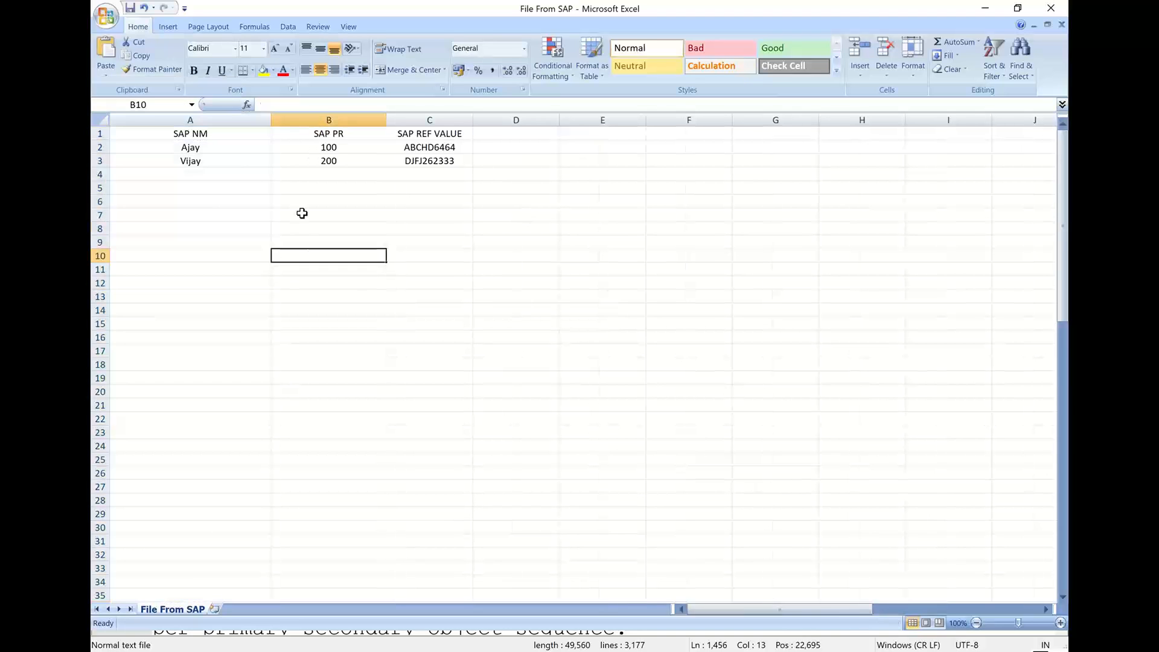
Highlight the SAP NM column and then the SAP PR column to review their data.
click(235, 119)
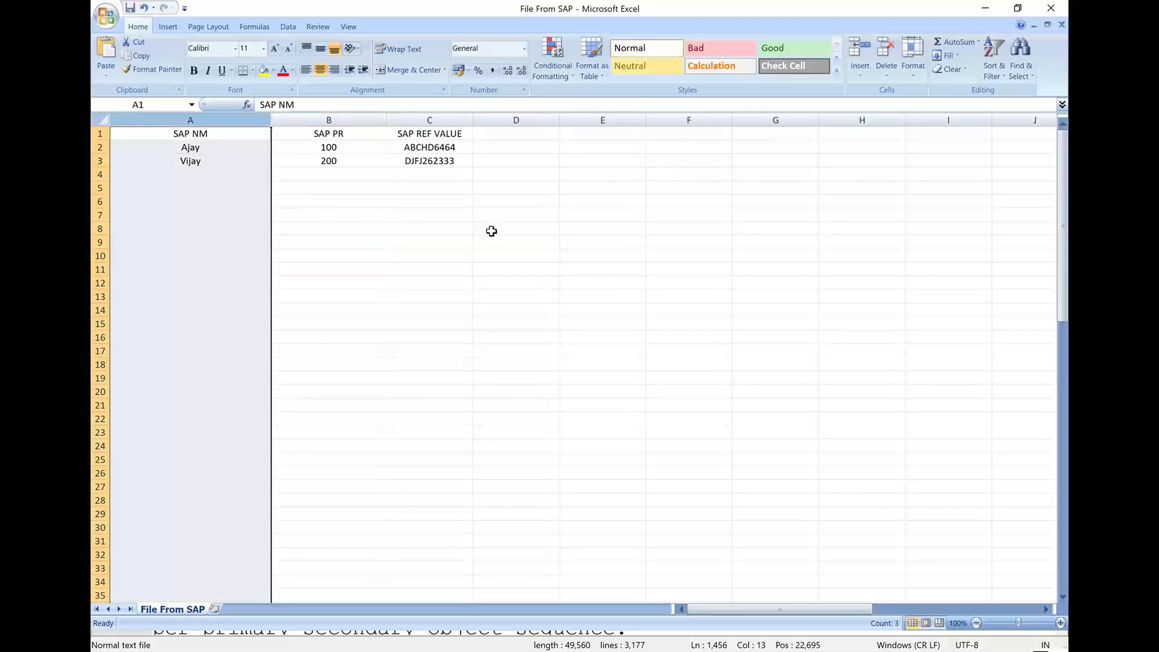
key(alt+Tab)
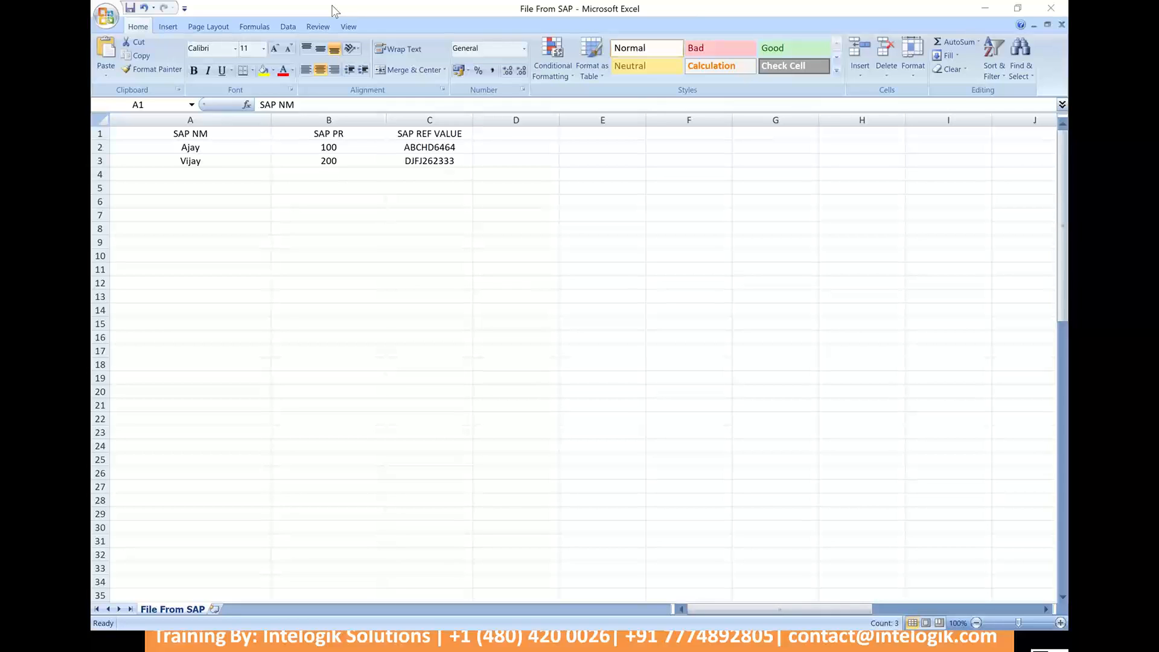
click(350, 120)
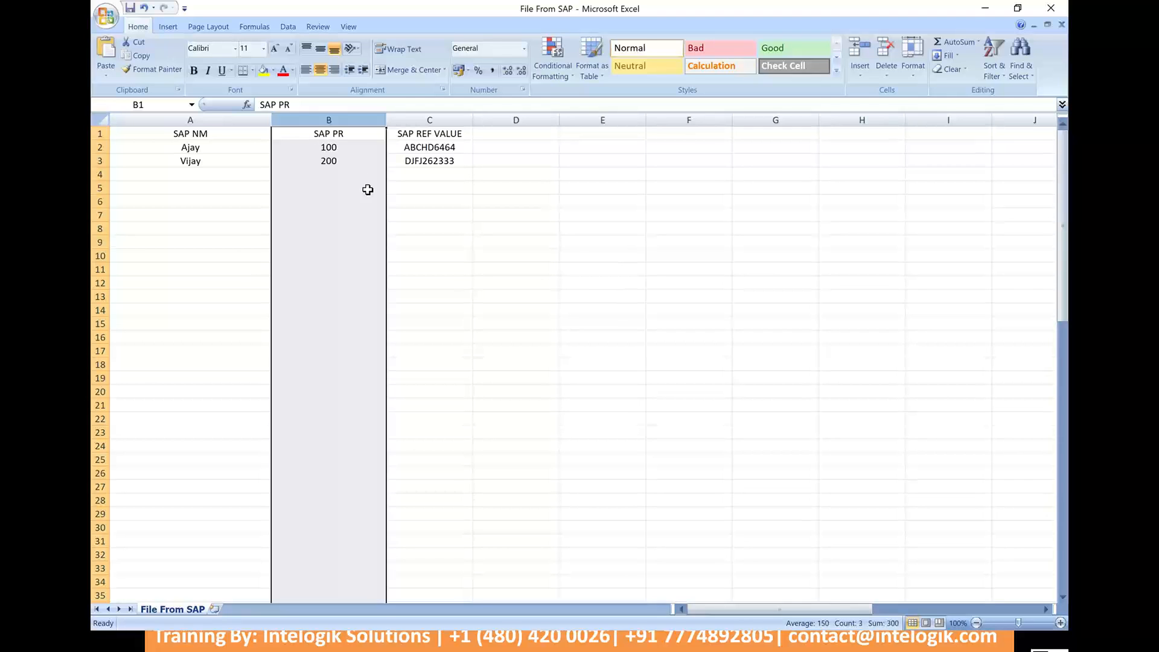
click(331, 7)
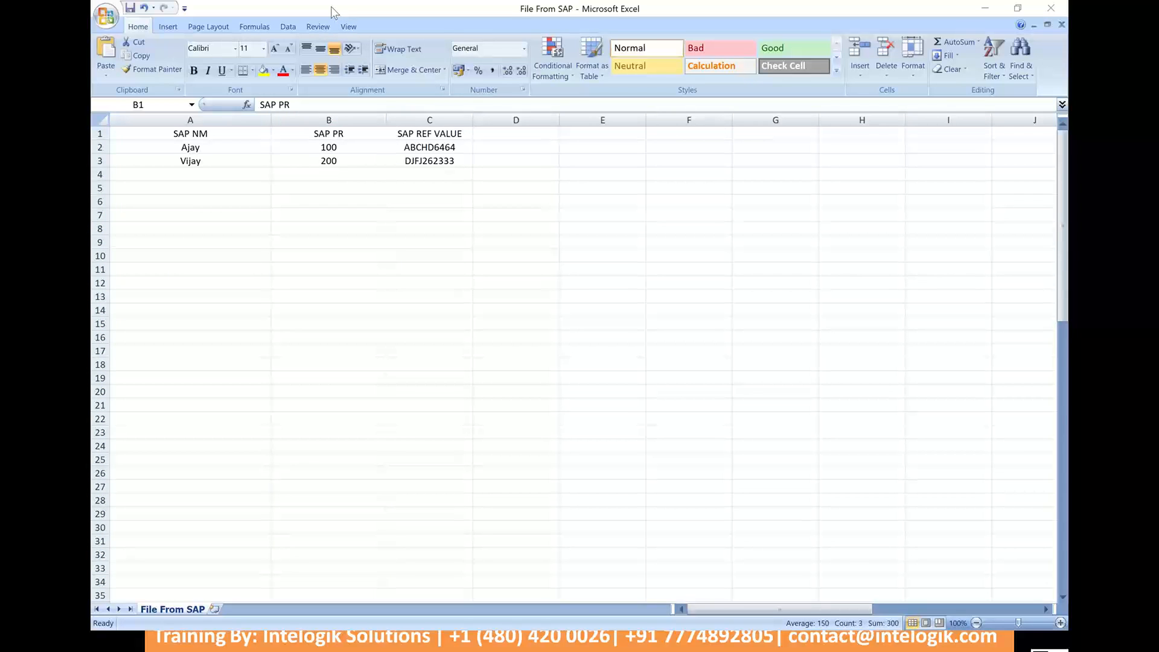
Delete the entire SAP REF VALUE column from the sheet.
click(427, 196)
click(434, 121)
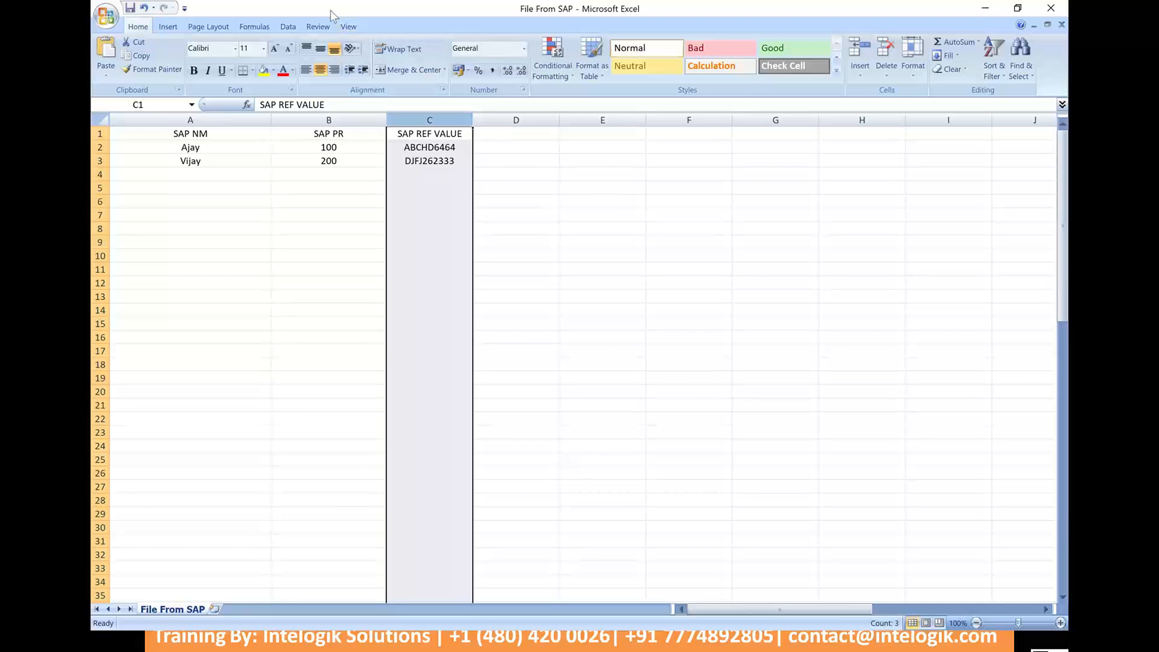
key(alt+Tab)
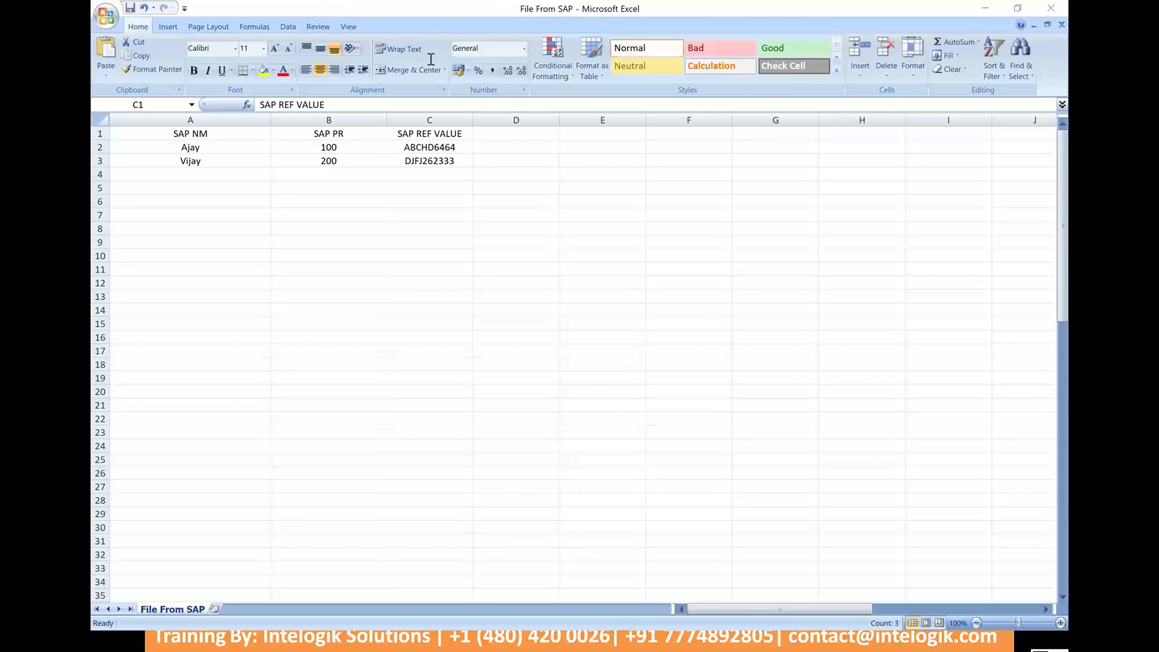
click(450, 115)
right_click(450, 114)
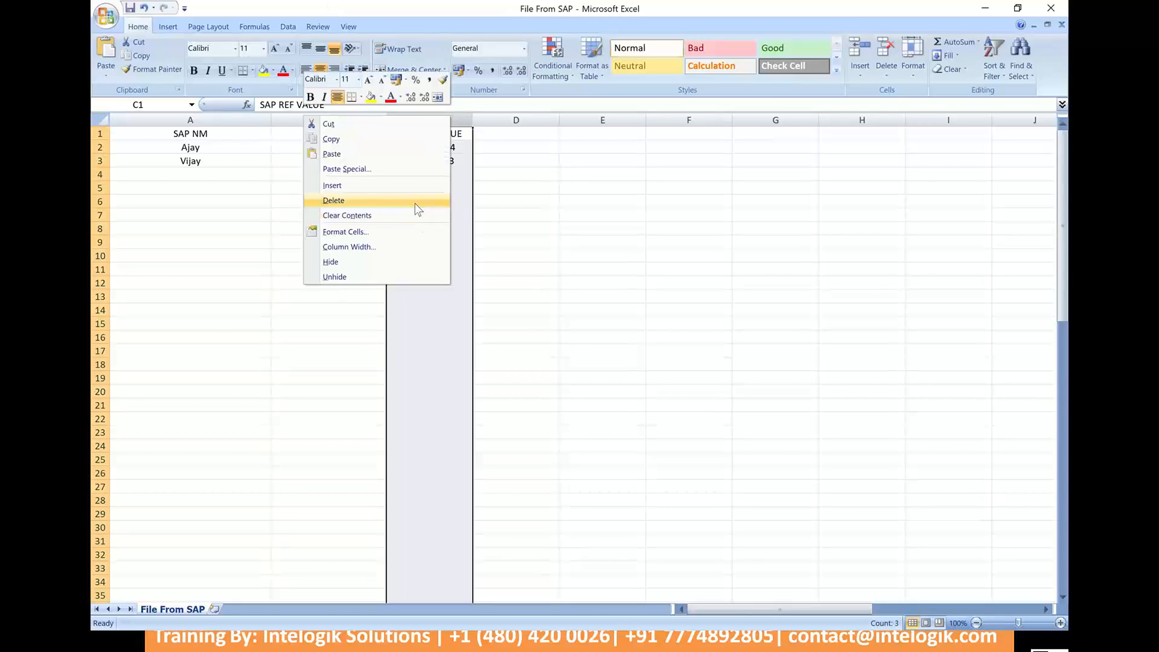
click(416, 201)
click(540, 201)
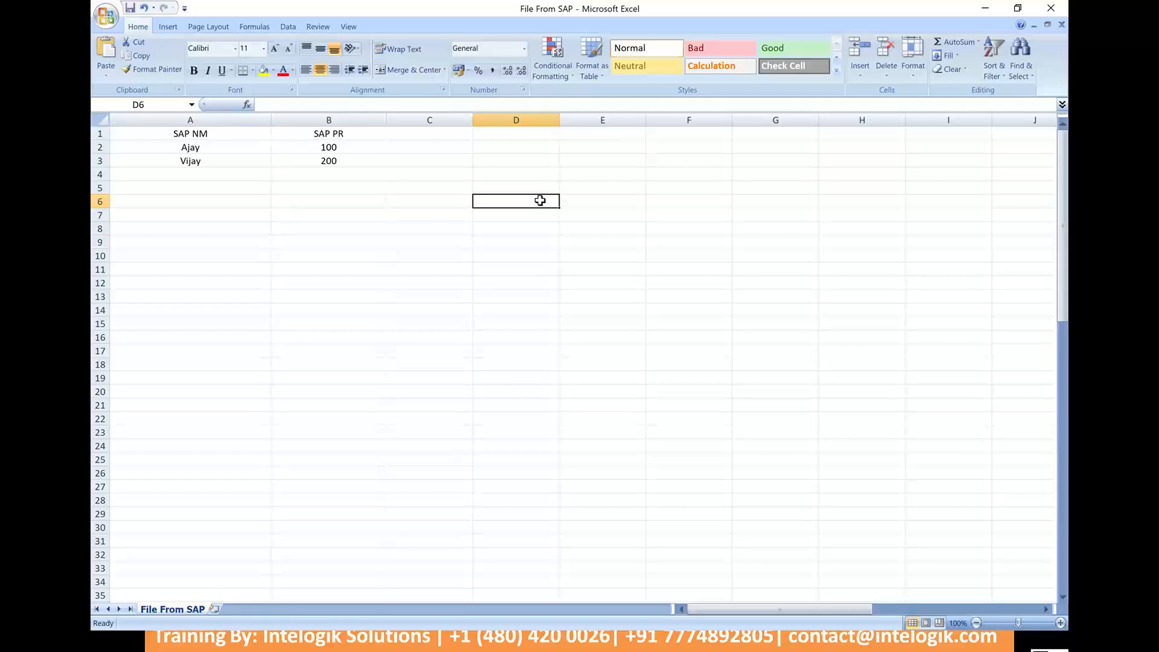
mouse_move(477, 309)
mouse_down()
mouse_move(512, 326)
mouse_move(538, 310)
mouse_up()
mouse_move(550, 258)
mouse_down()
mouse_move(548, 303)
mouse_move(633, 244)
mouse_up()
mouse_move(630, 205)
mouse_down()
mouse_move(664, 225)
mouse_move(737, 160)
mouse_move(768, 155)
mouse_move(892, 200)
mouse_move(856, 91)
mouse_up()
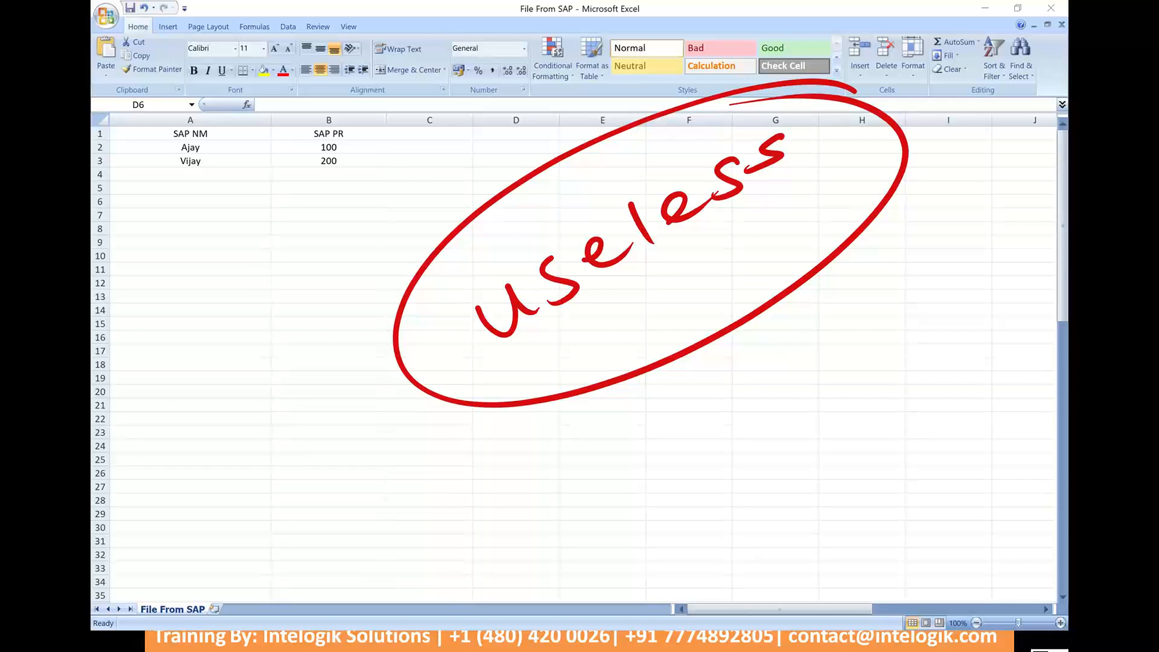
key(e)
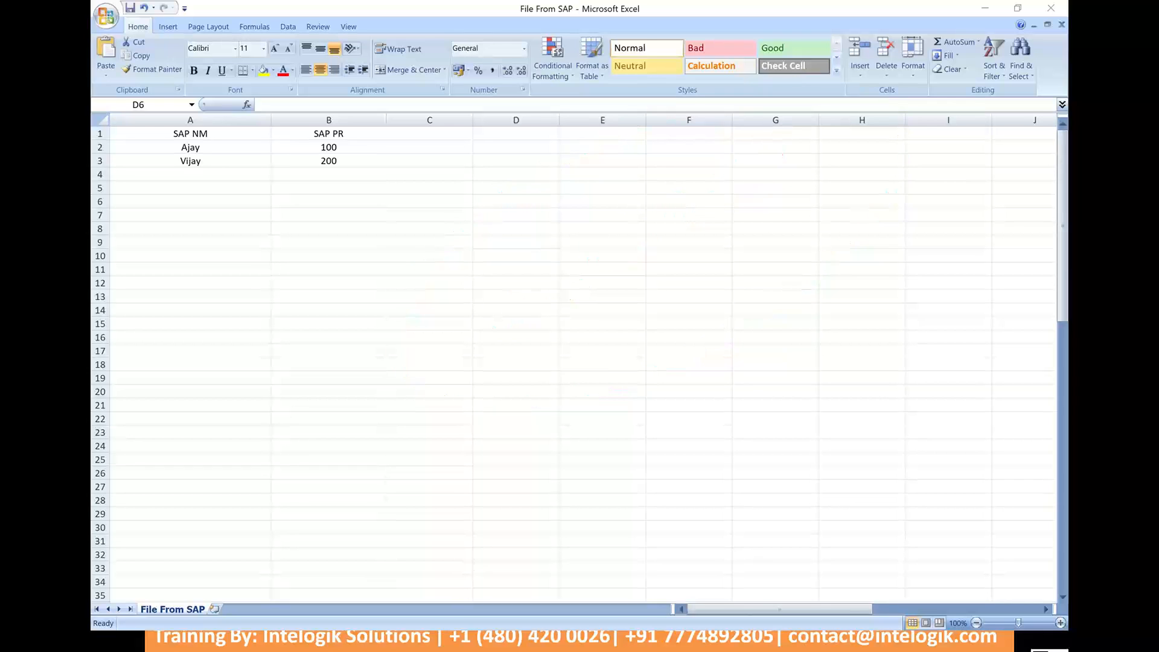
click(537, 221)
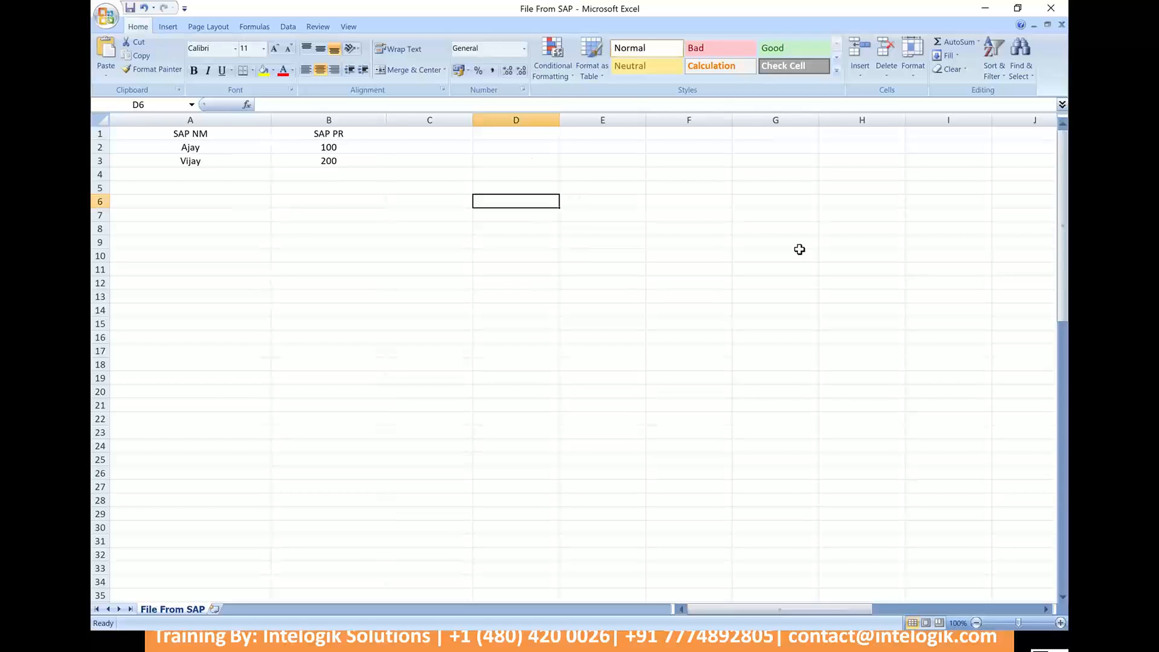
key(alt+Tab)
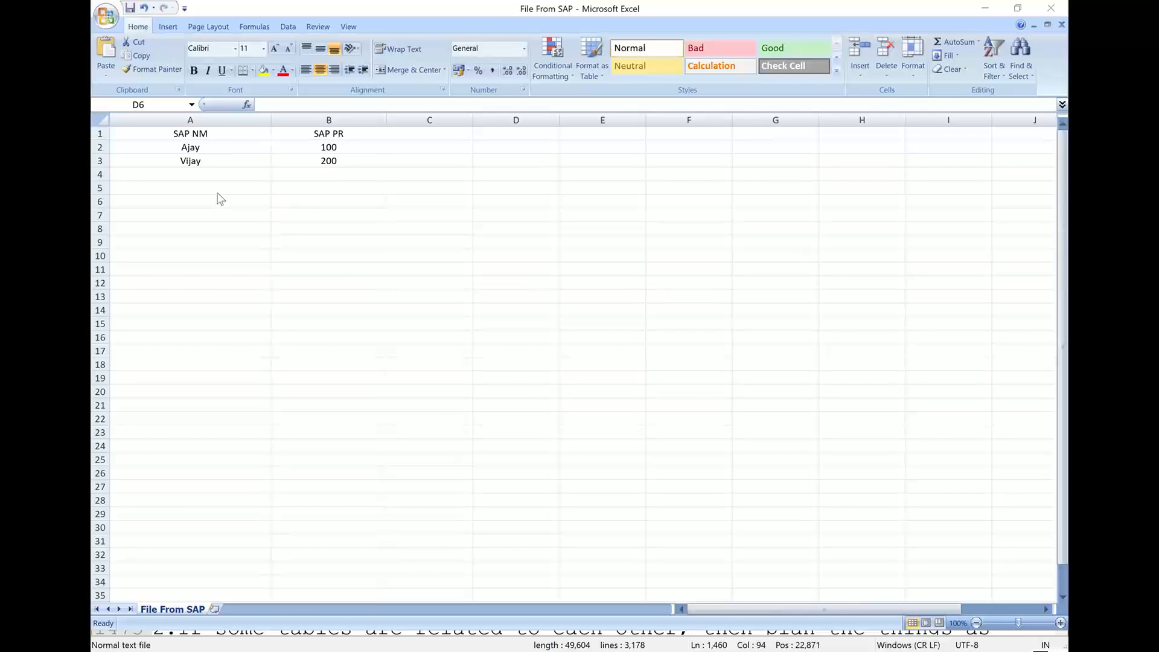
click(241, 133)
key(Right)
click(227, 134)
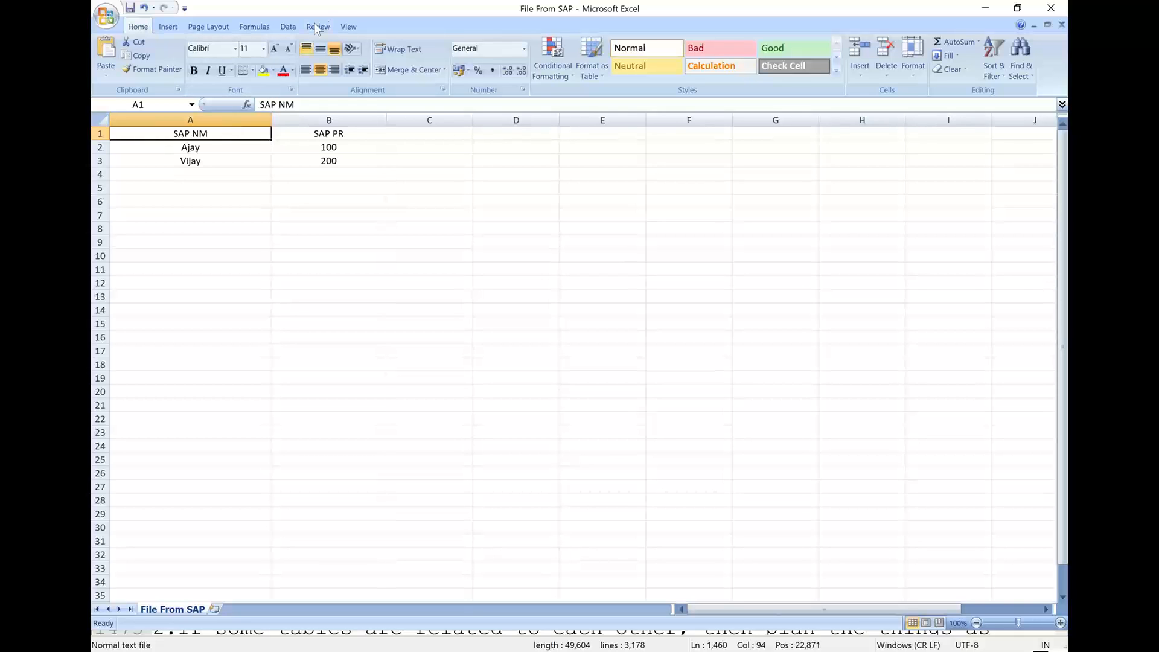
key(alt+Tab)
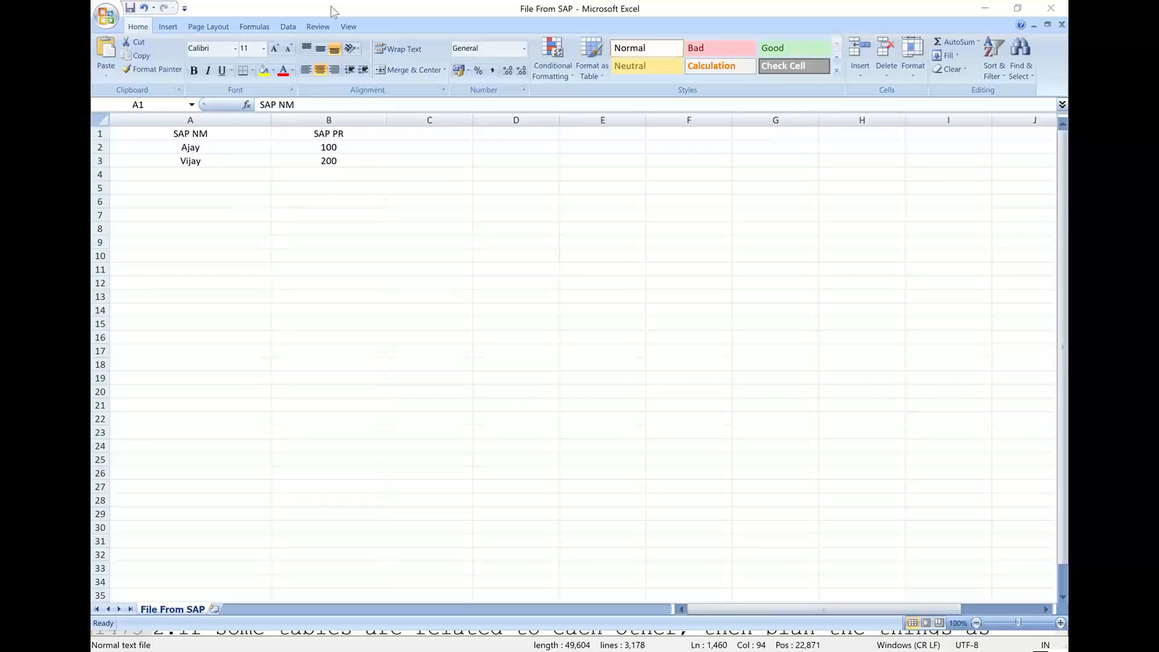
Replace the SAP NM header in cell A1 with Name.
click(196, 159)
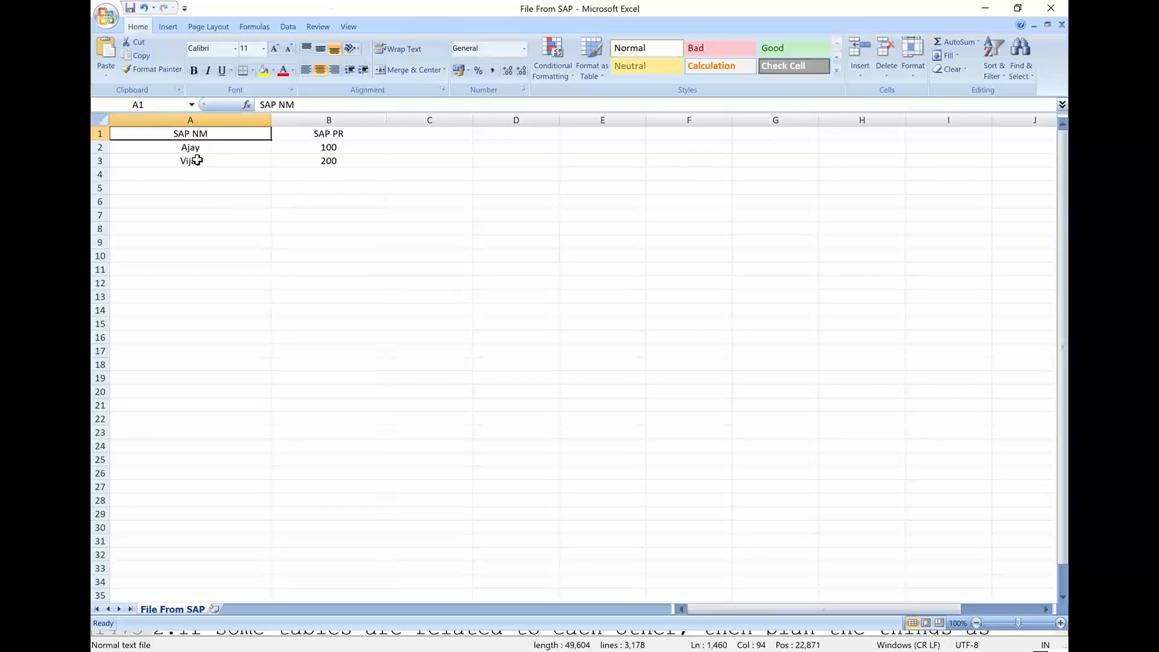
click(221, 116)
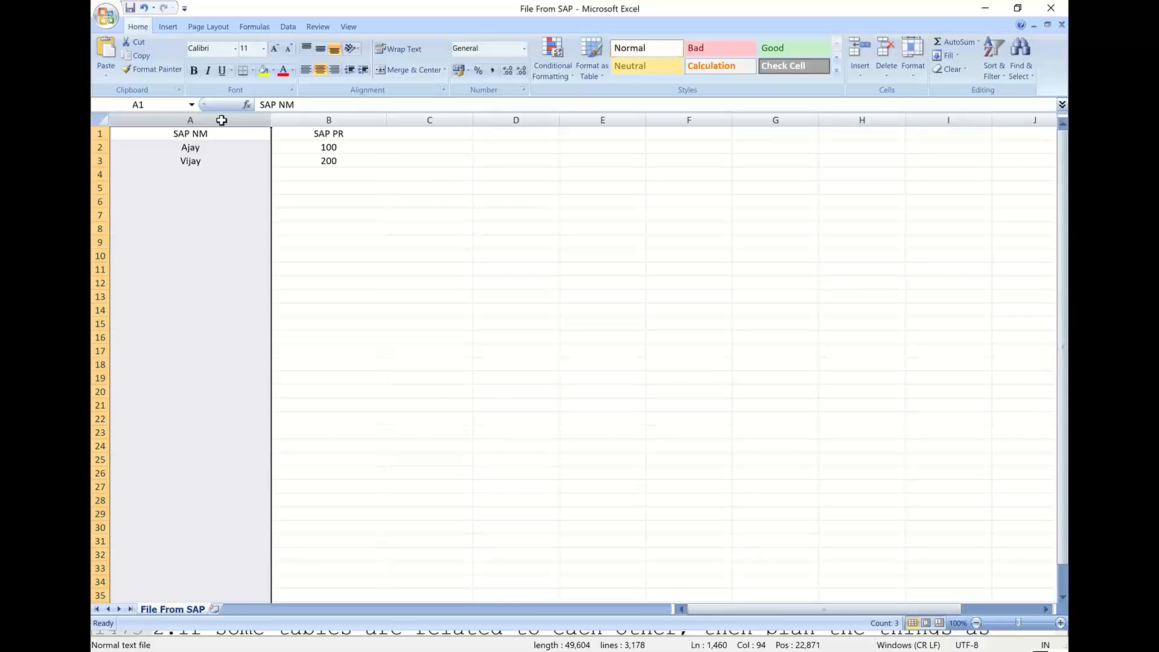
click(226, 148)
key(Up)
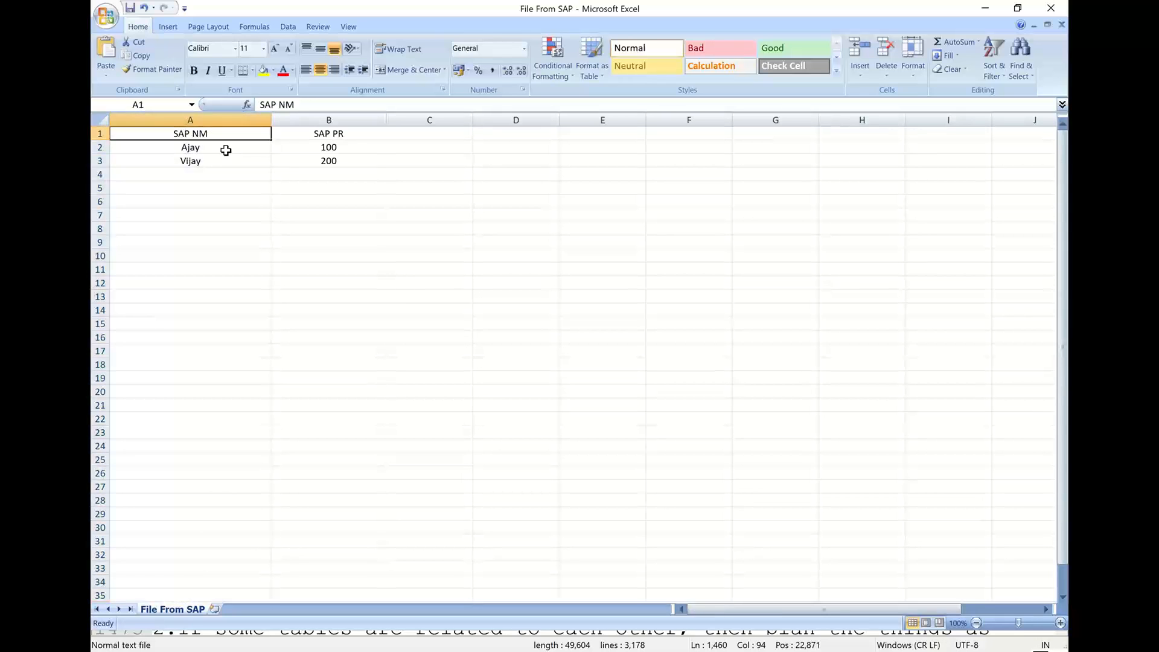
text(Name)
click(237, 204)
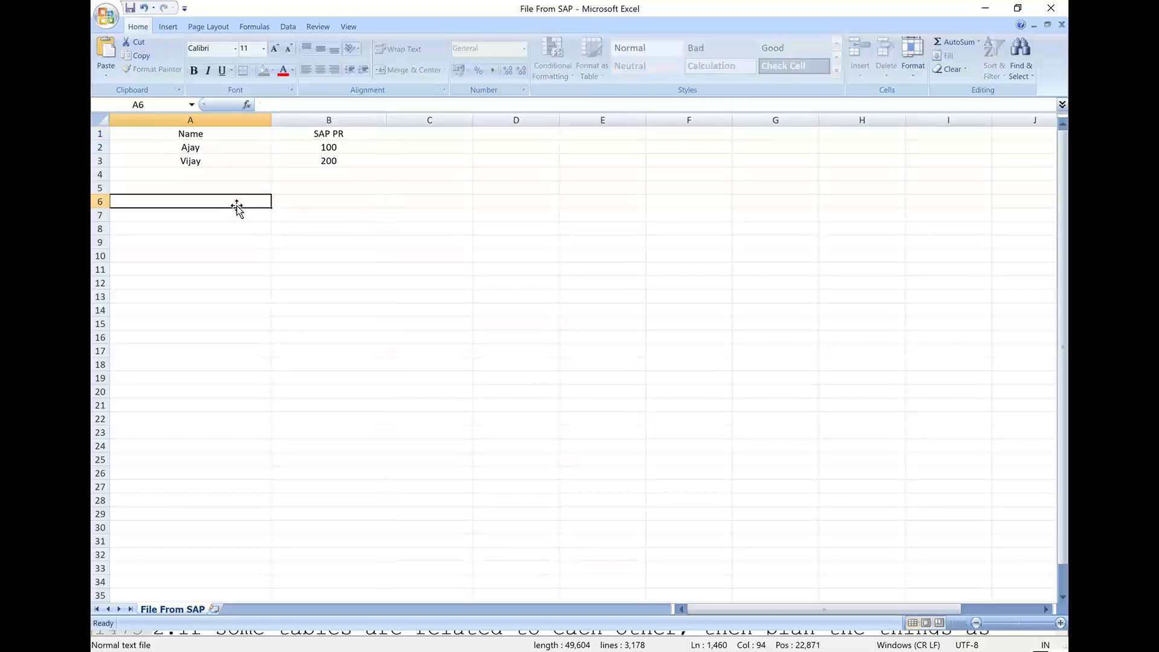
click(401, 8)
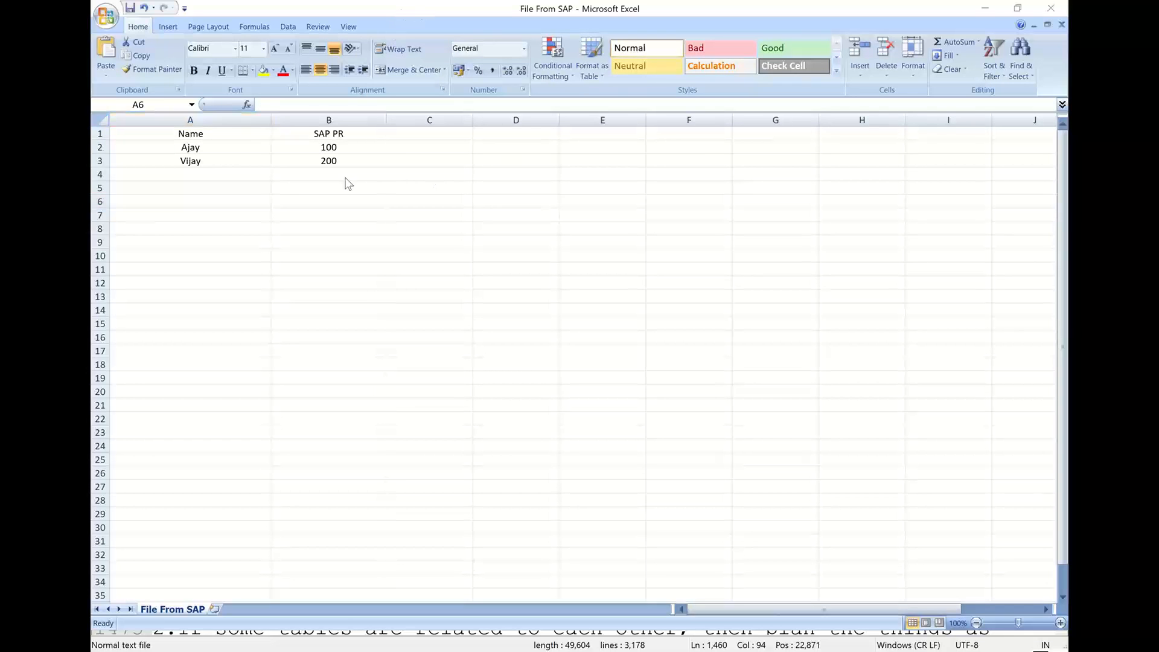
Make the Name header in cell A1 bold.
click(213, 131)
click(213, 131)
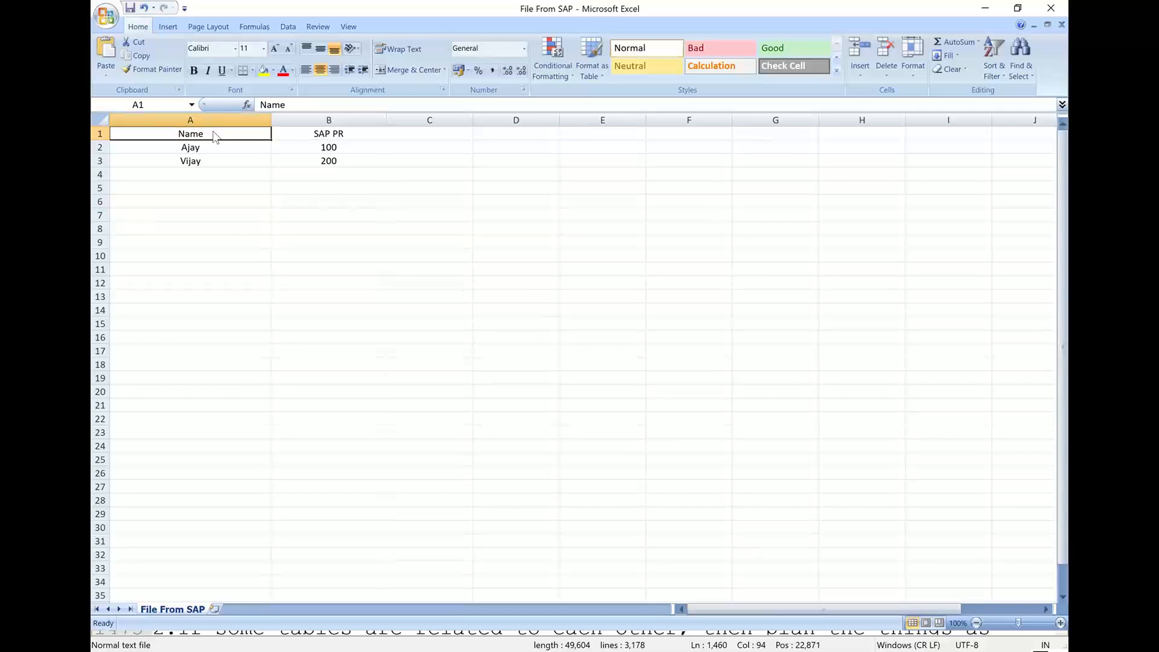
key(ctrl+b)
click(241, 172)
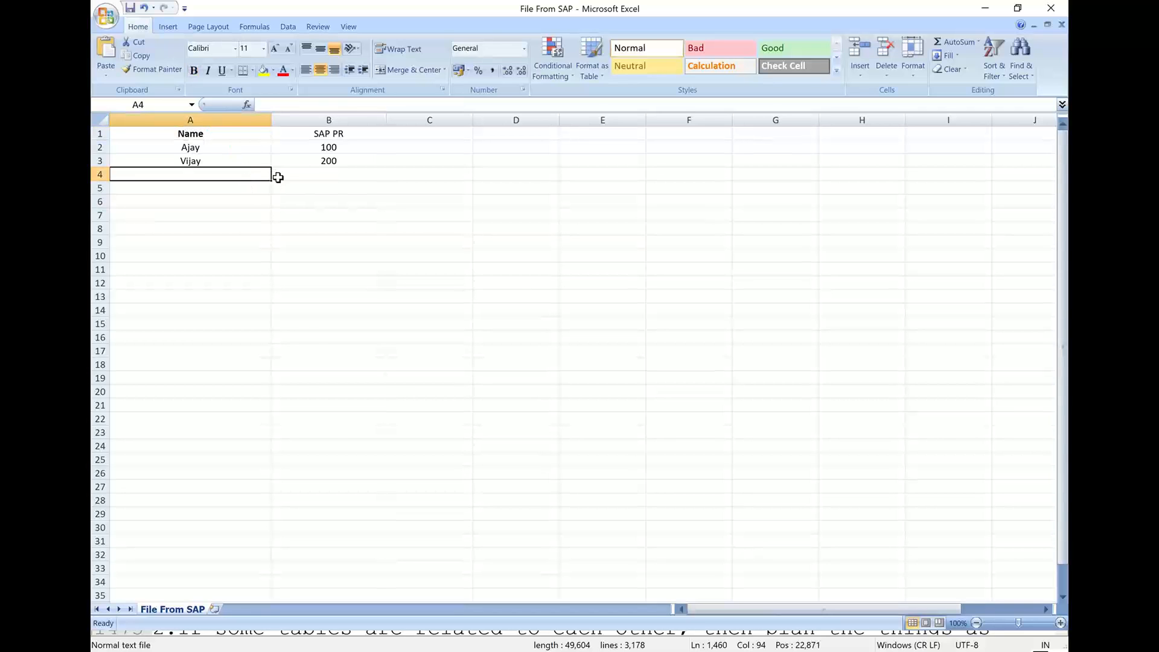
Switch to Salesforce and open the Fields & Relationships list of the Parker Pen object in setup.
click(335, 135)
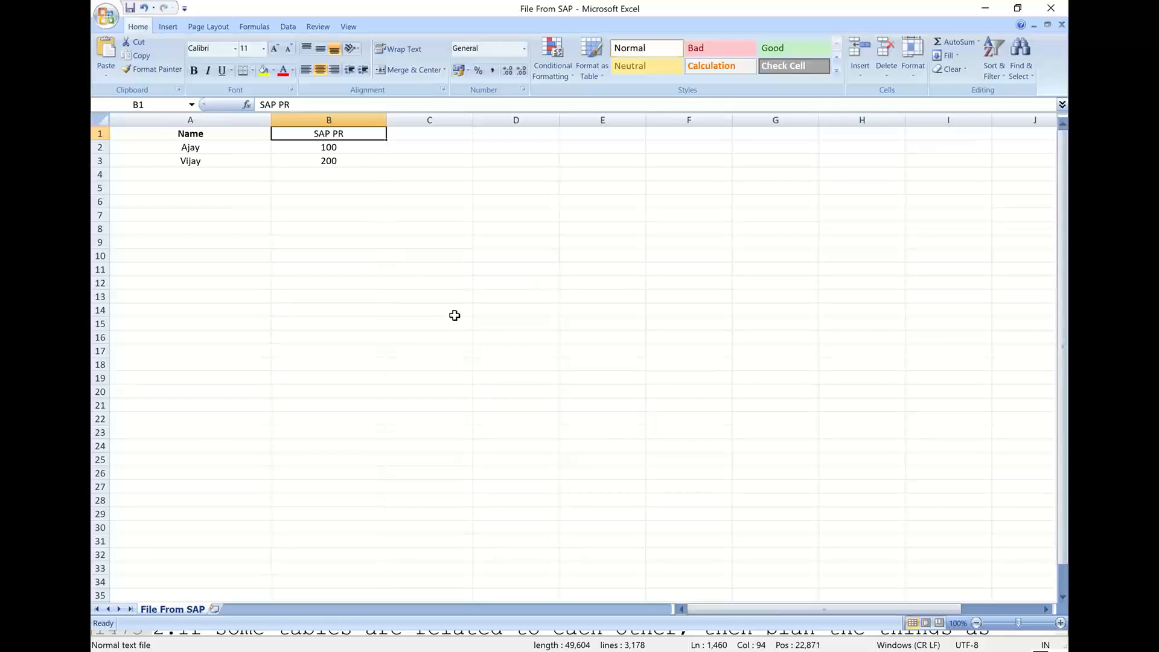
key(alt+Tab)
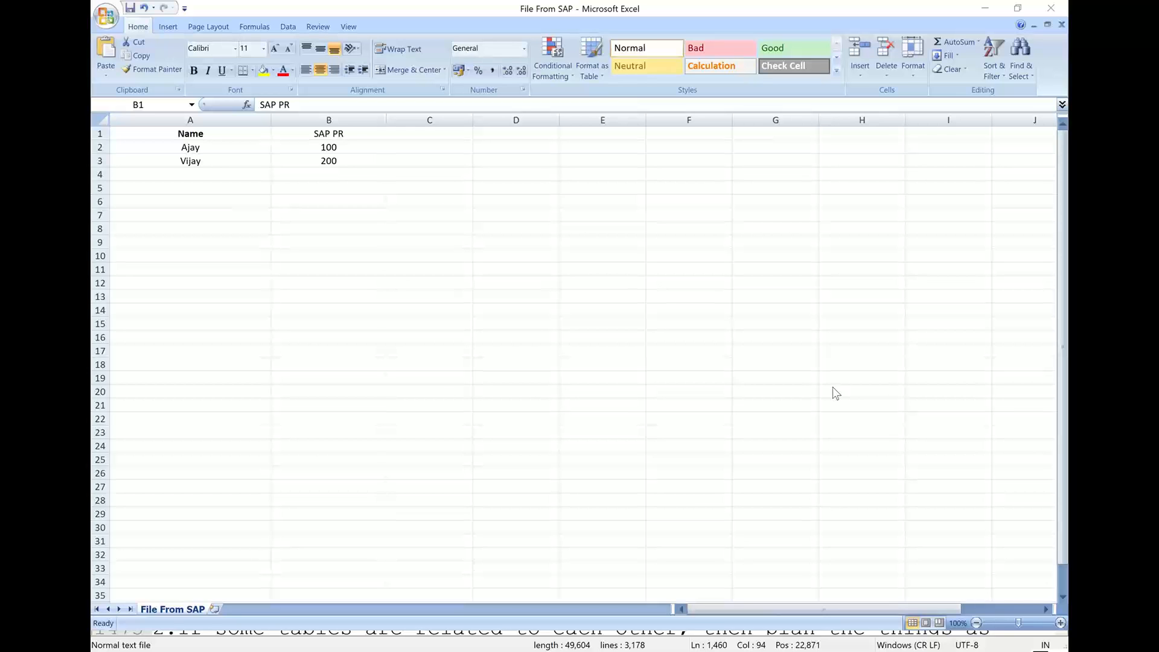
key(alt+Tab)
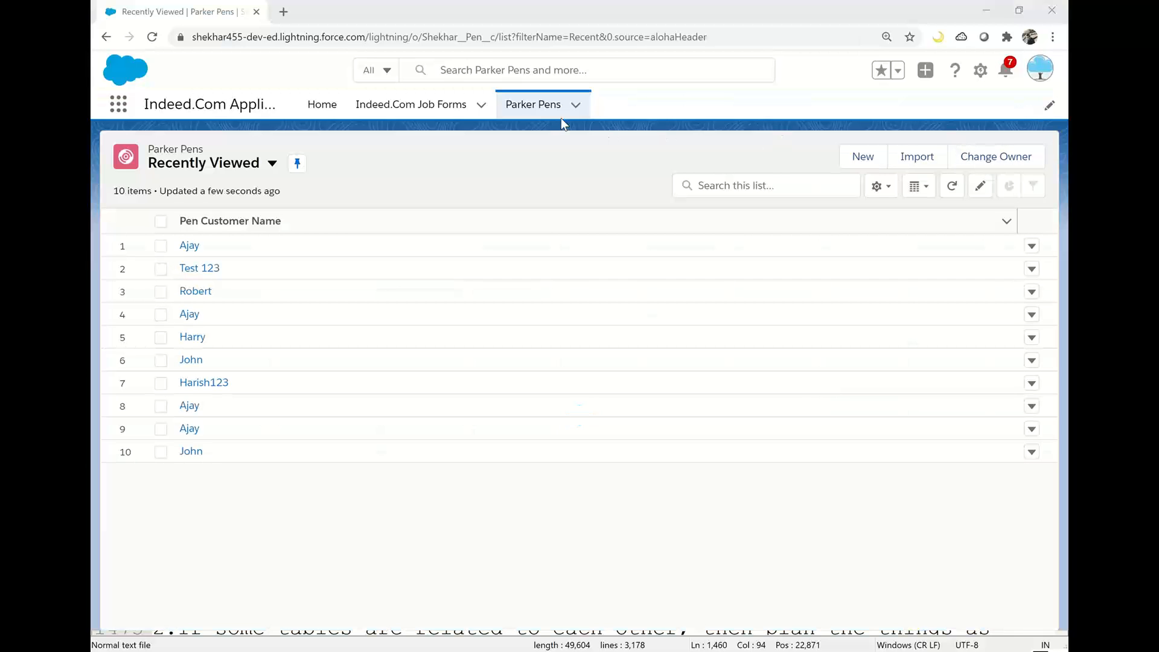
click(980, 70)
click(929, 182)
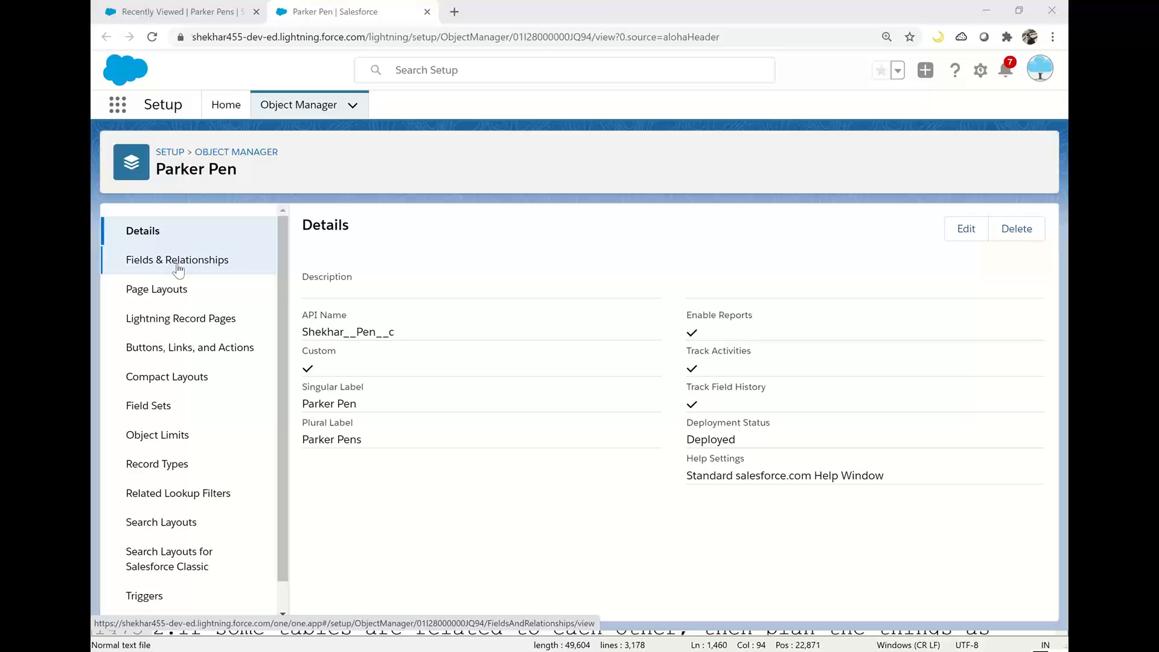
click(178, 260)
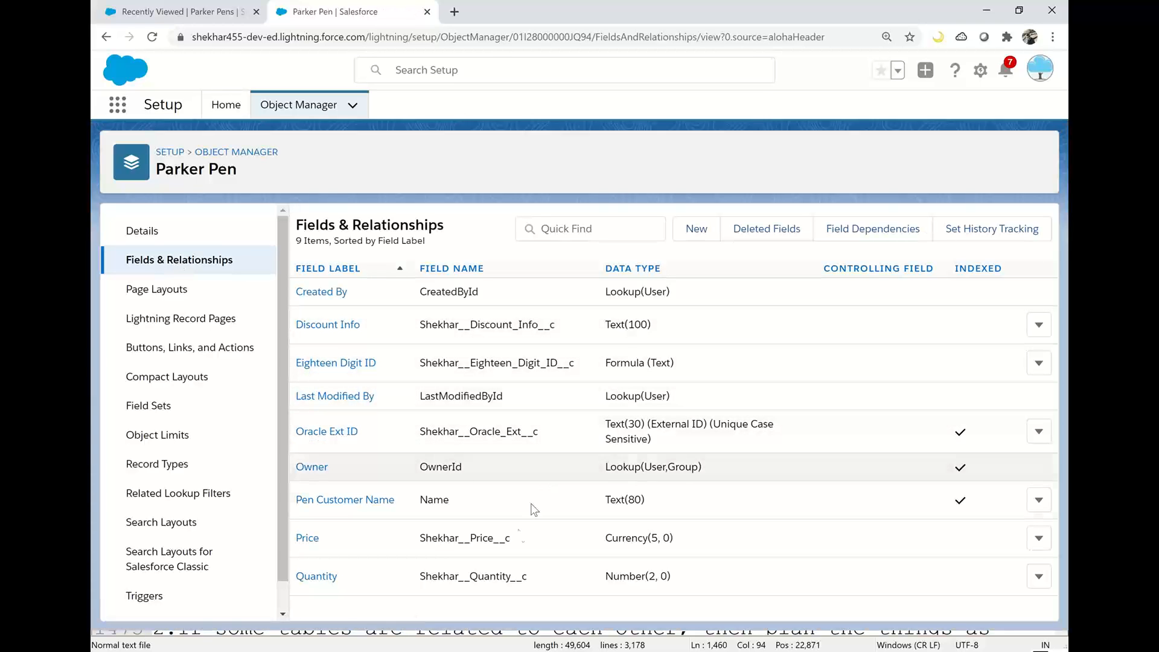
Copy the API field name of the Price field from the Parker Pen field list.
drag(524, 538, 424, 540)
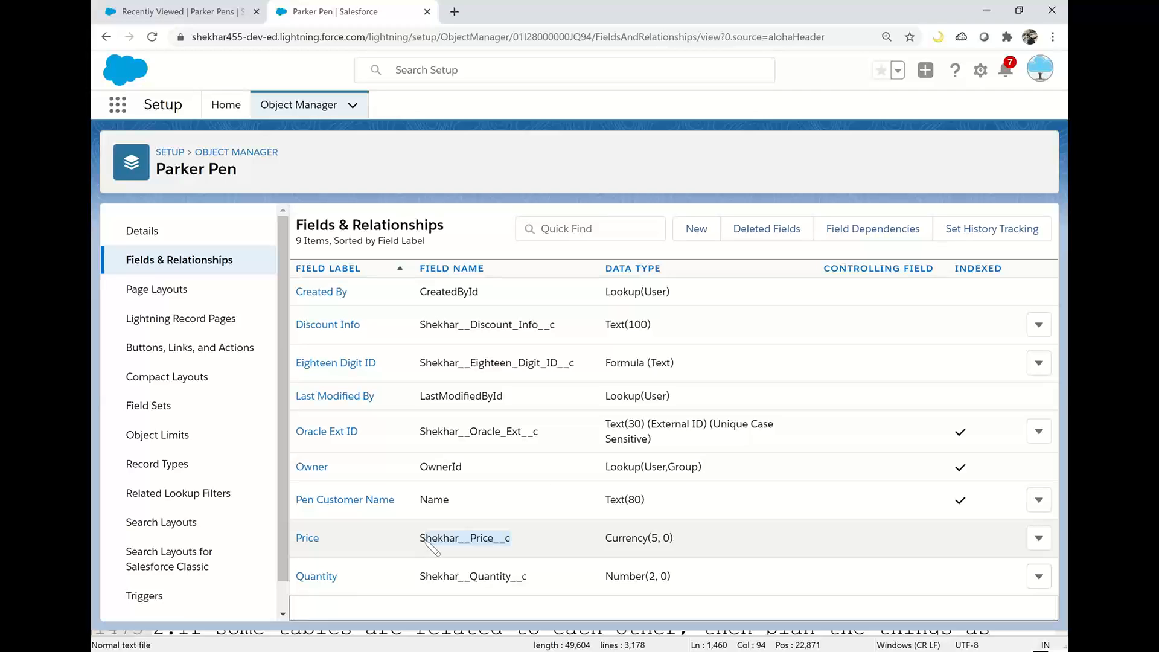
drag(490, 506, 567, 460)
drag(523, 530, 626, 468)
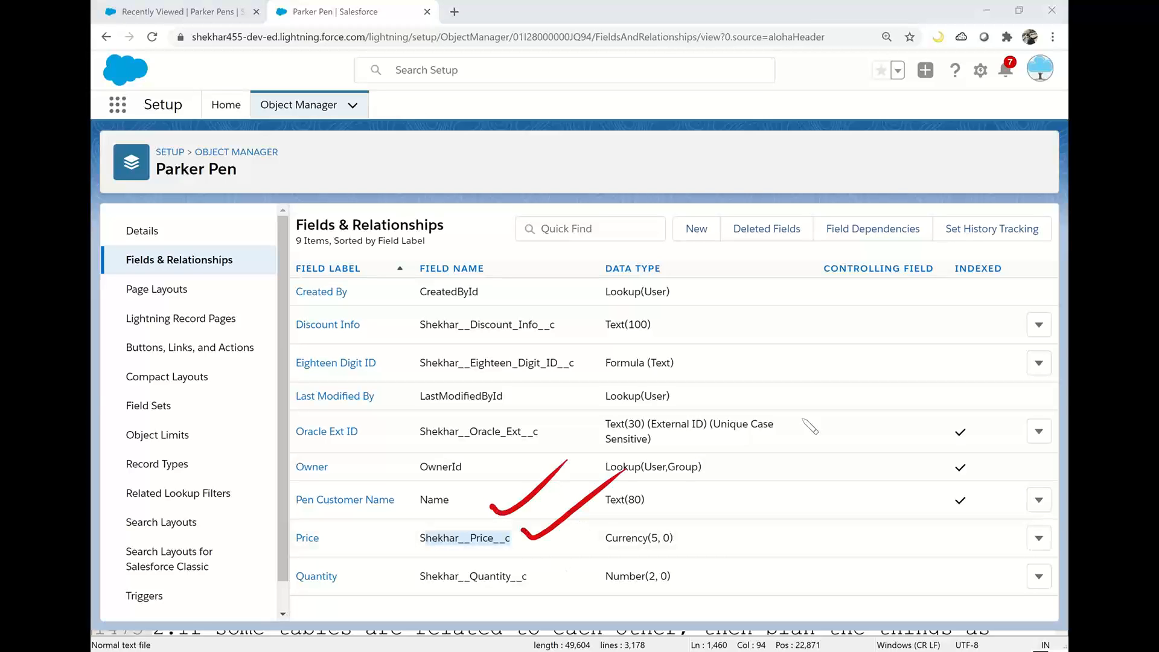
key(Escape)
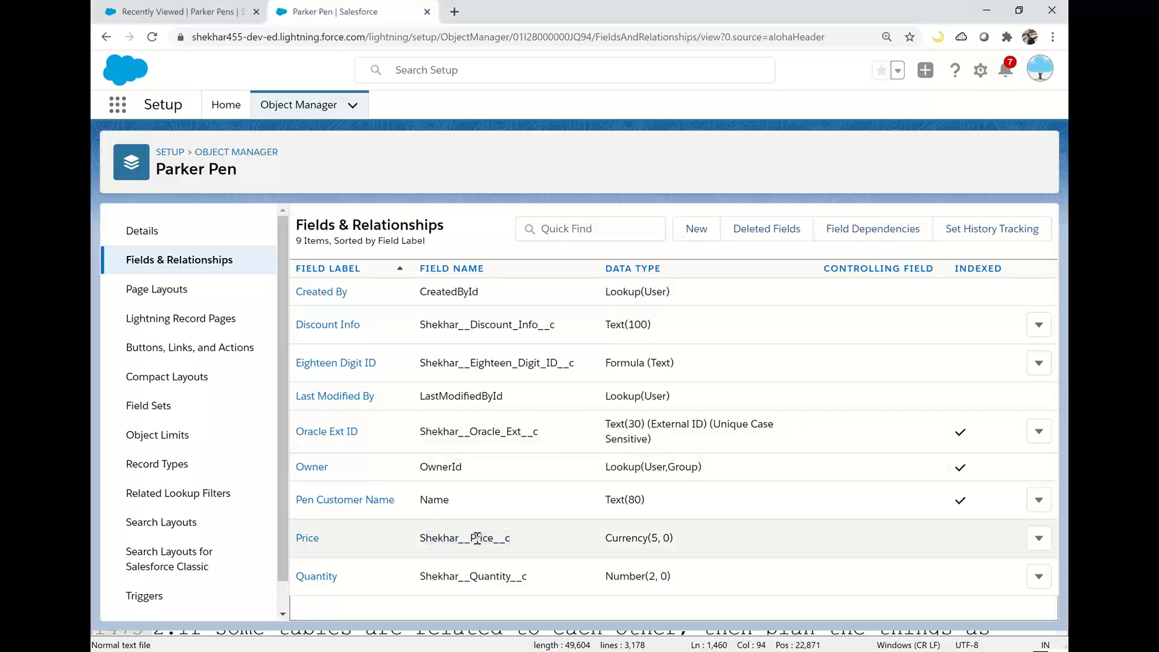
double_click(490, 536)
key(ctrl+c)
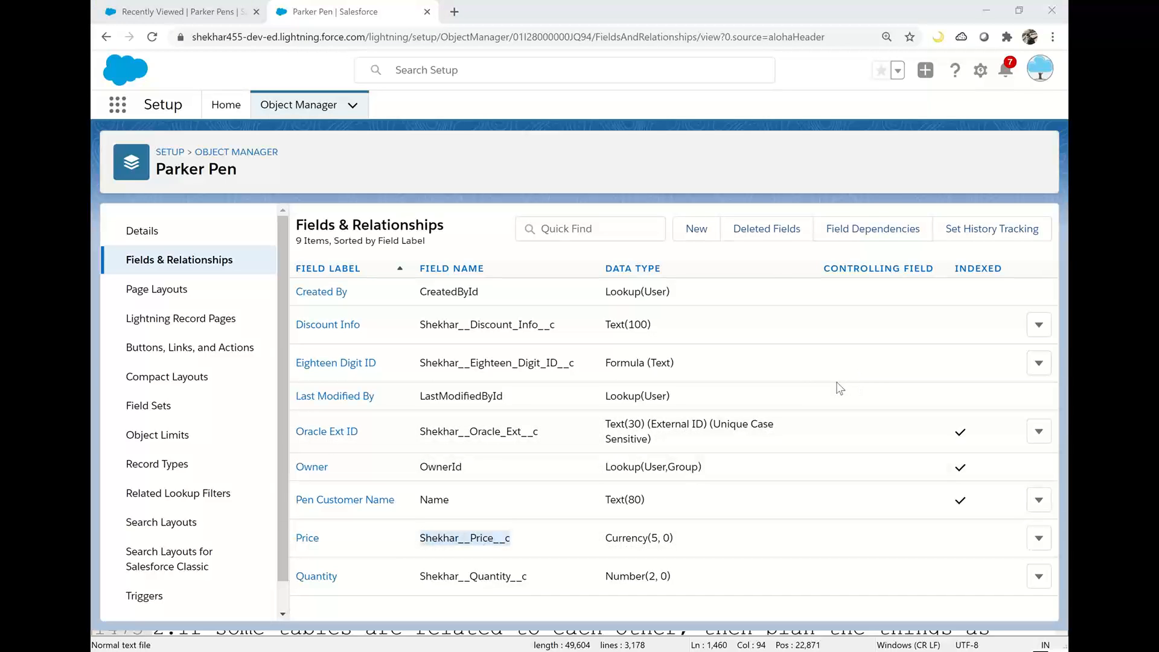
Switch to Excel and replace the SAP PR header in cell B1 with the copied Price API name.
key(alt+Tab)
click(345, 132)
key(ctrl+v)
key(ctrl+z)
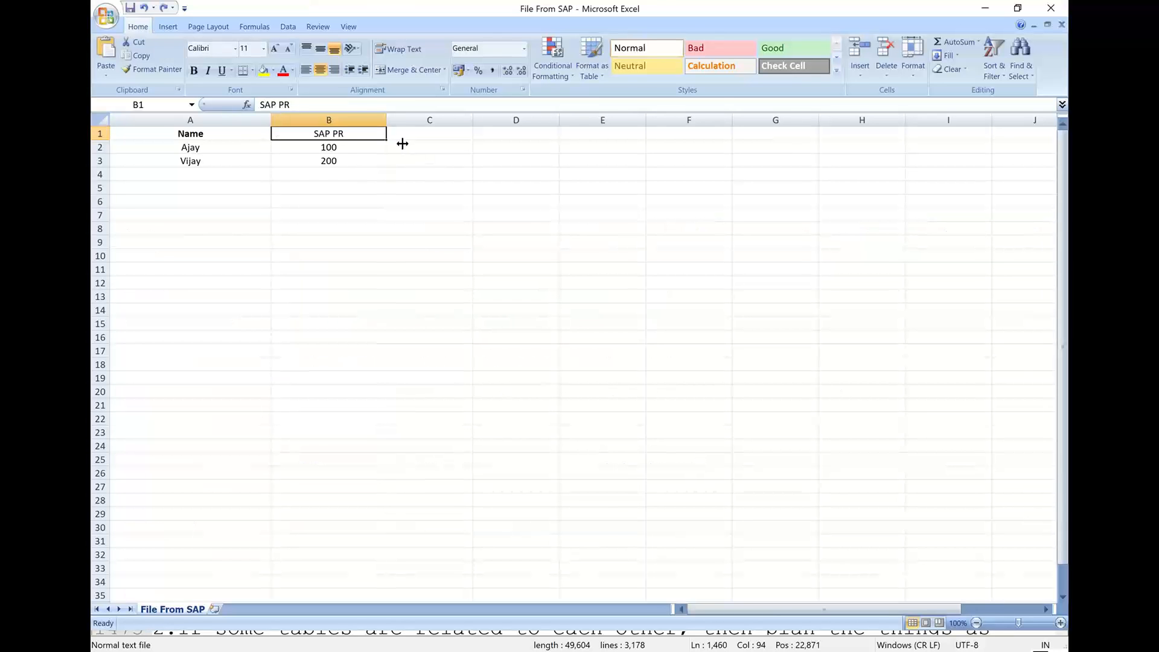
click(376, 105)
key(ctrl+v)
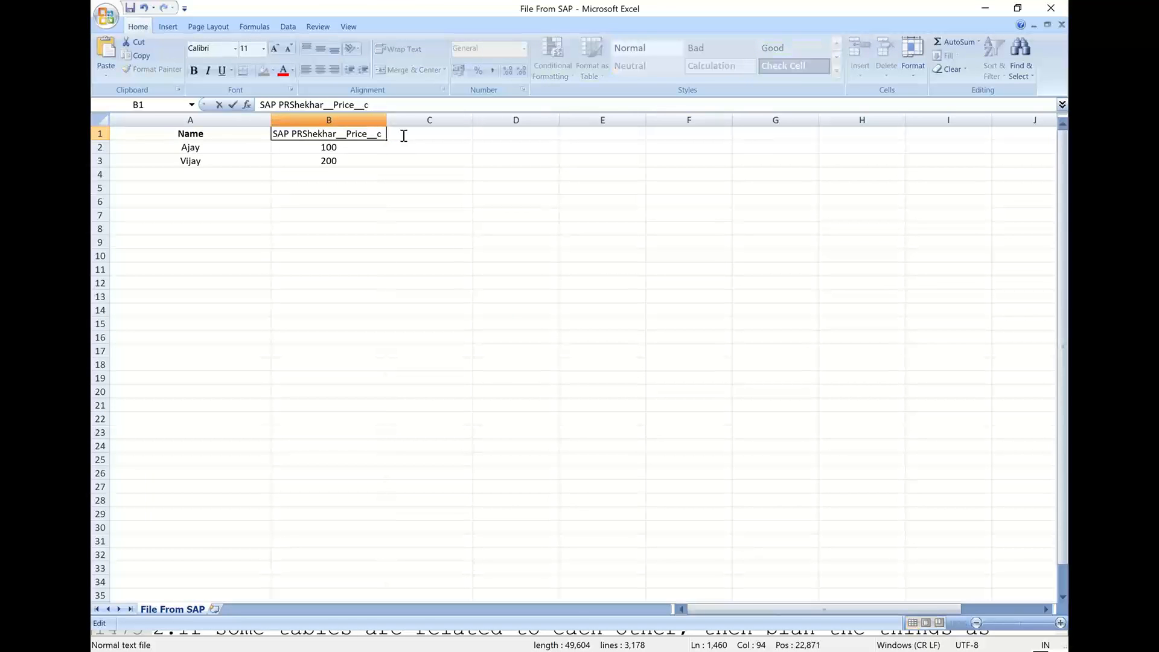
drag(279, 105, 207, 102)
key(BackSpace)
key(Delete)
click(335, 214)
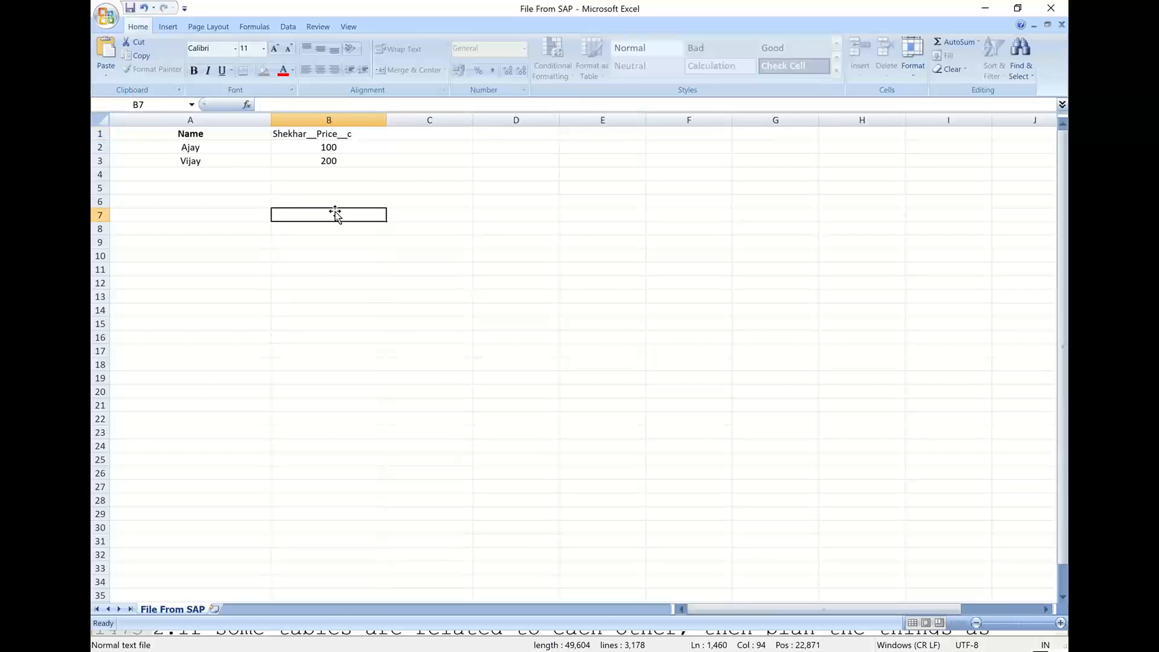
Make the price header in cell B1 bold and save the file.
click(344, 134)
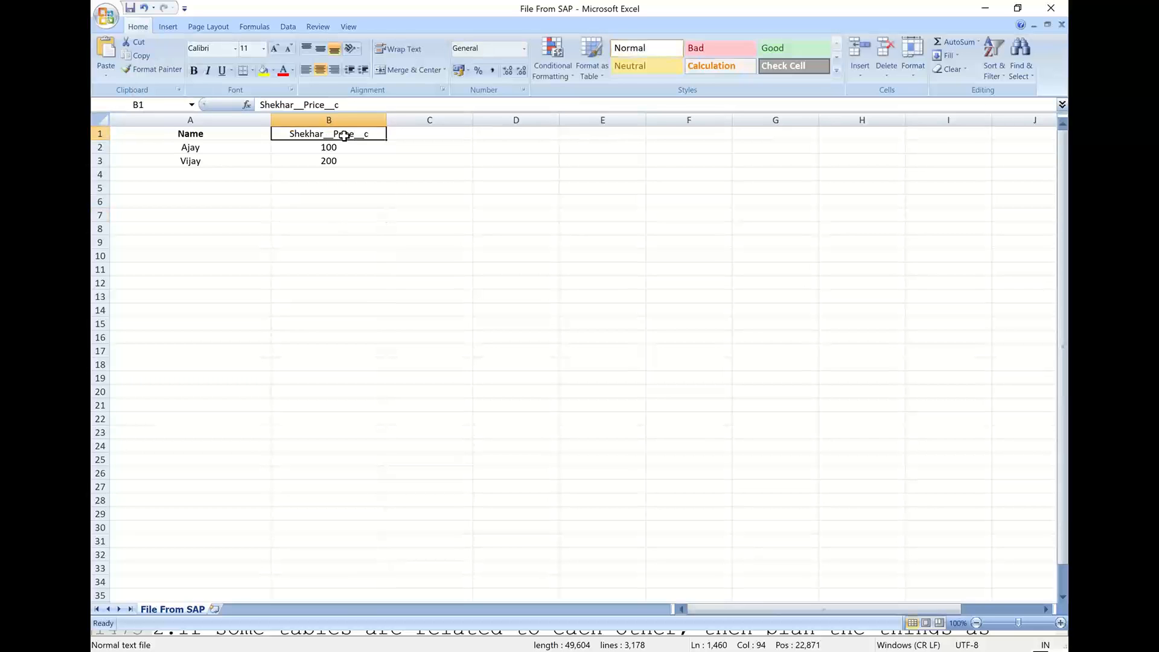
key(ctrl+s)
click(533, 368)
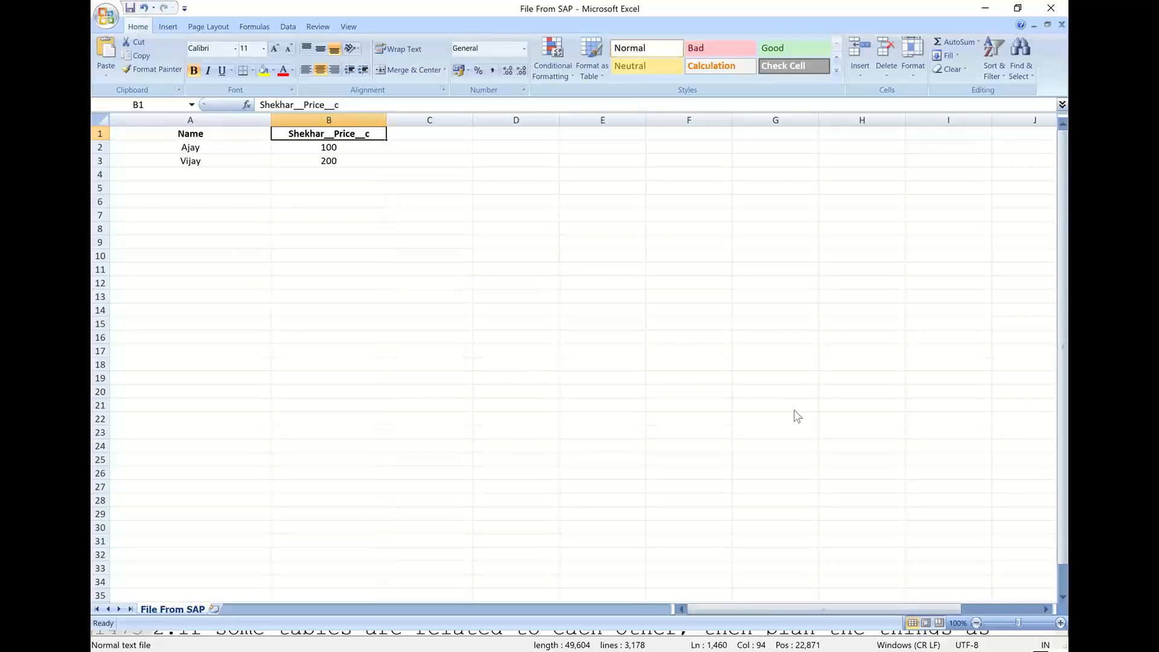
Switch to Data Loader and start an Insert operation up to the object and CSV file selection.
key(alt+Tab)
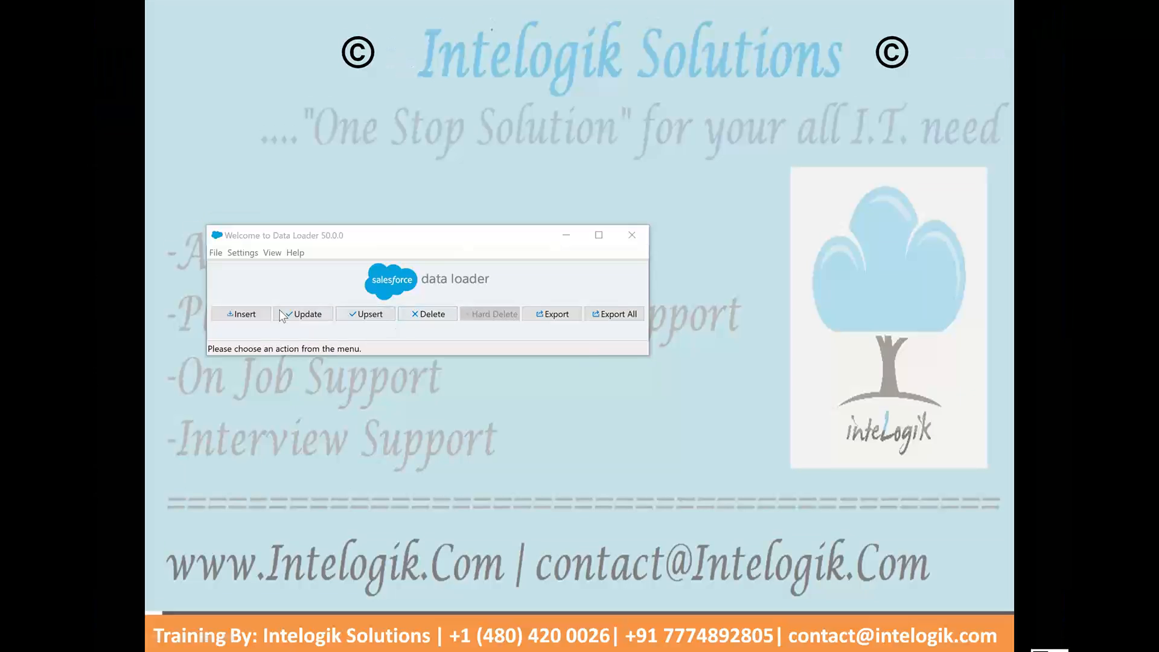
click(243, 315)
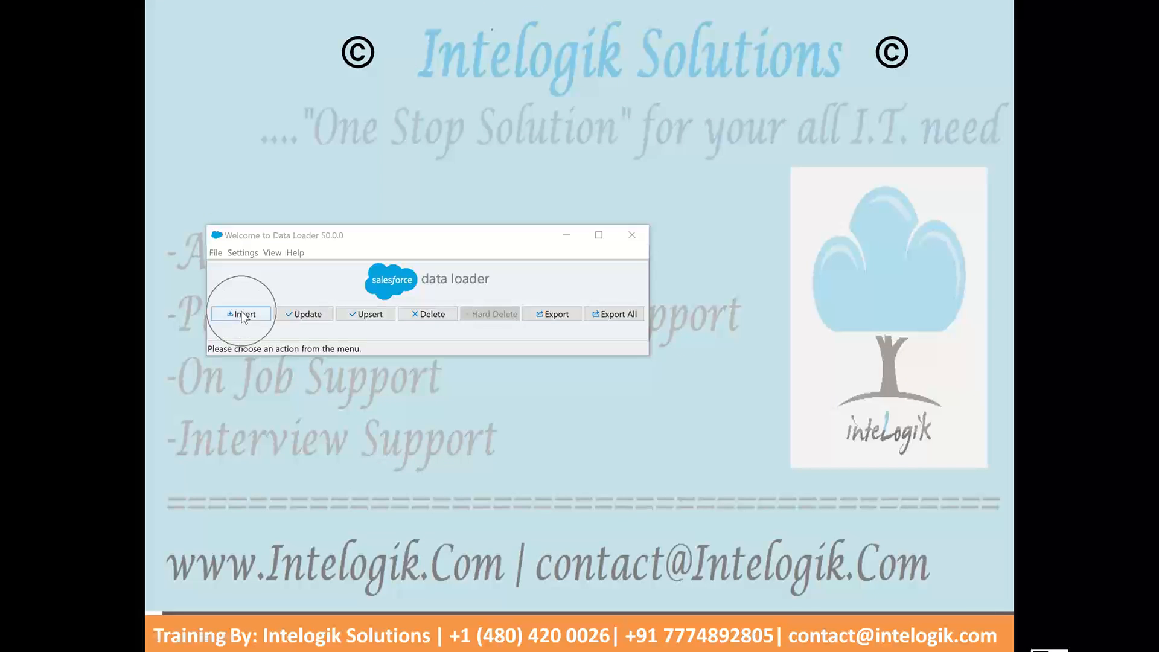
click(243, 315)
click(243, 317)
click(243, 316)
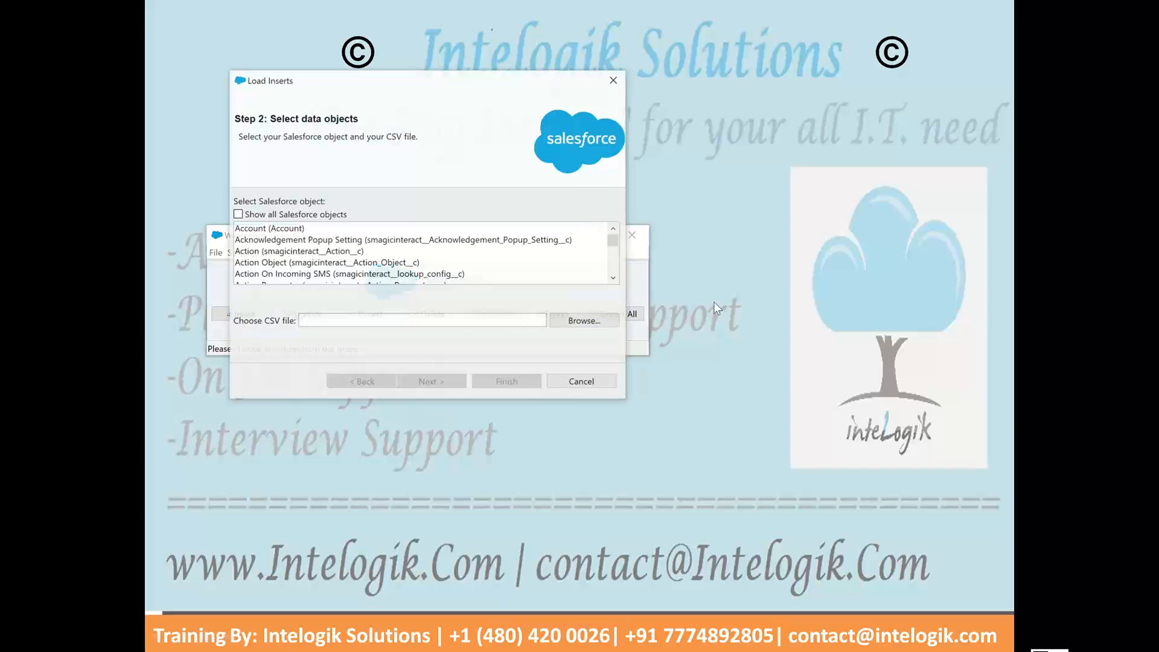
click(1061, 467)
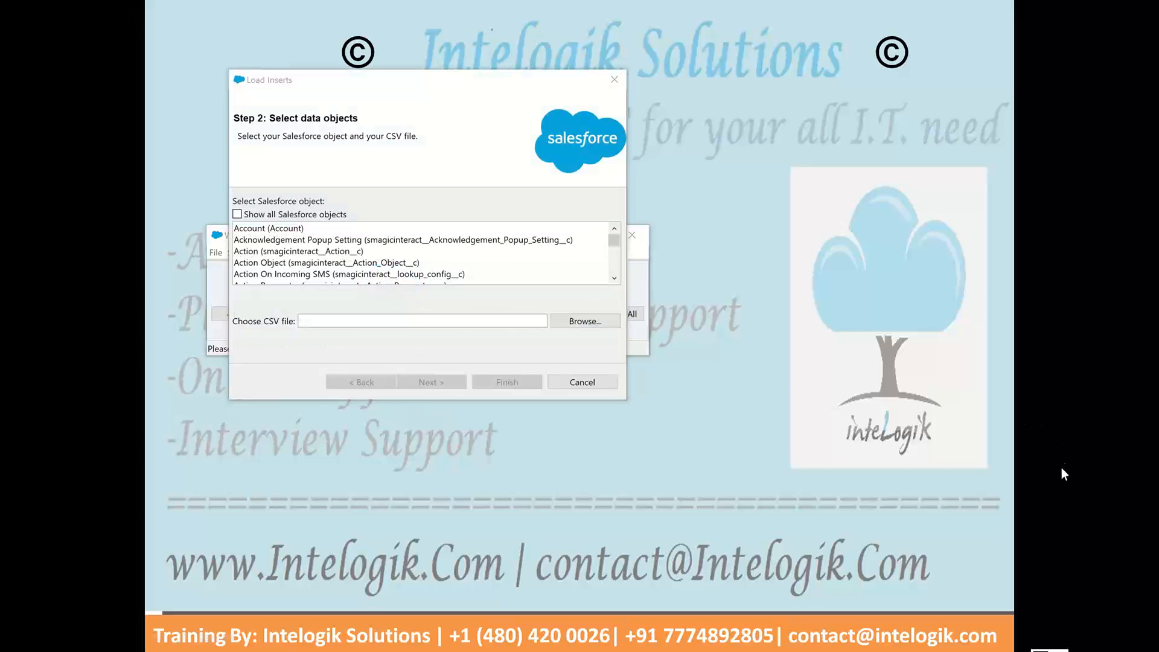
Select the Parker Pen object as the target for the Insert operation.
click(477, 263)
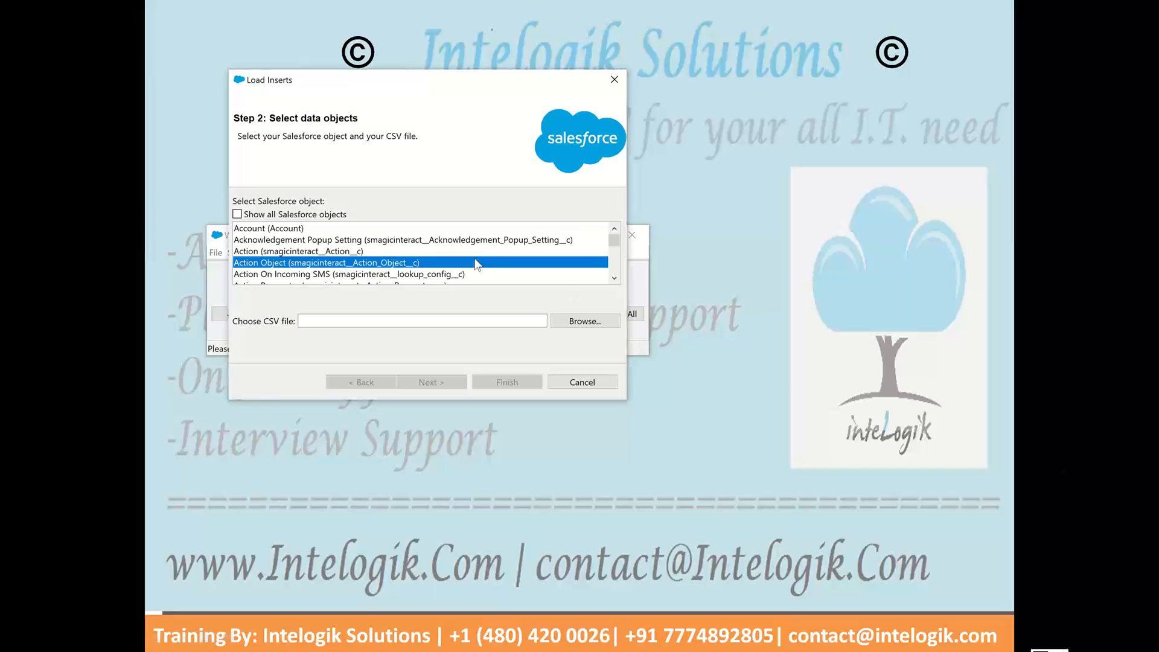
key(p)
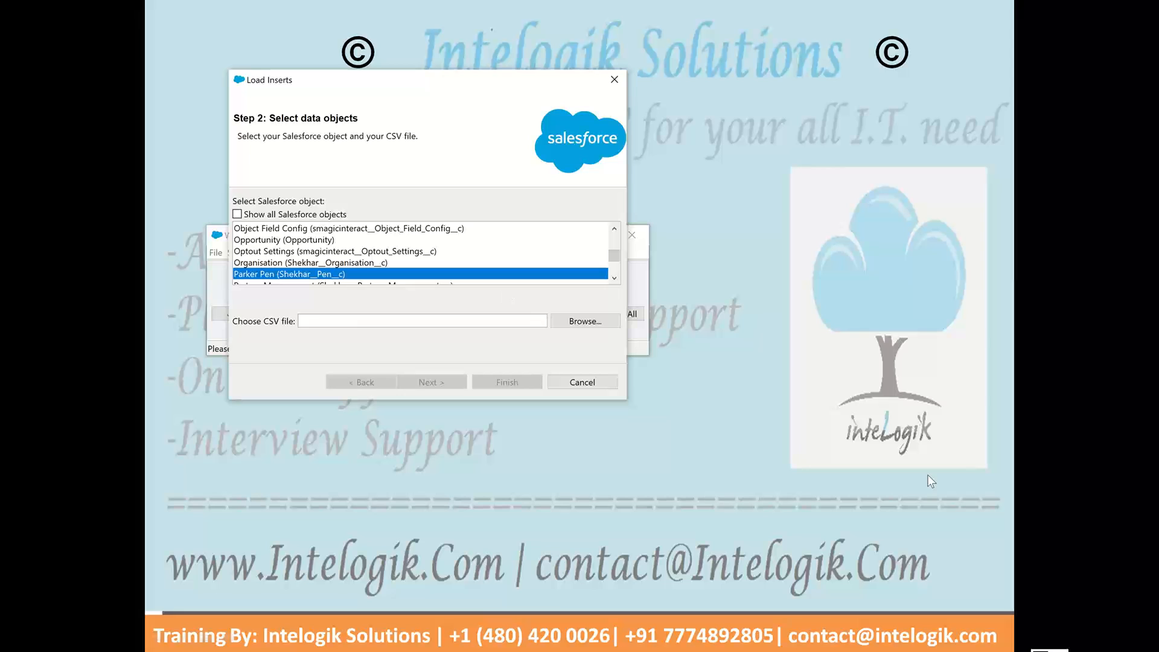
click(870, 254)
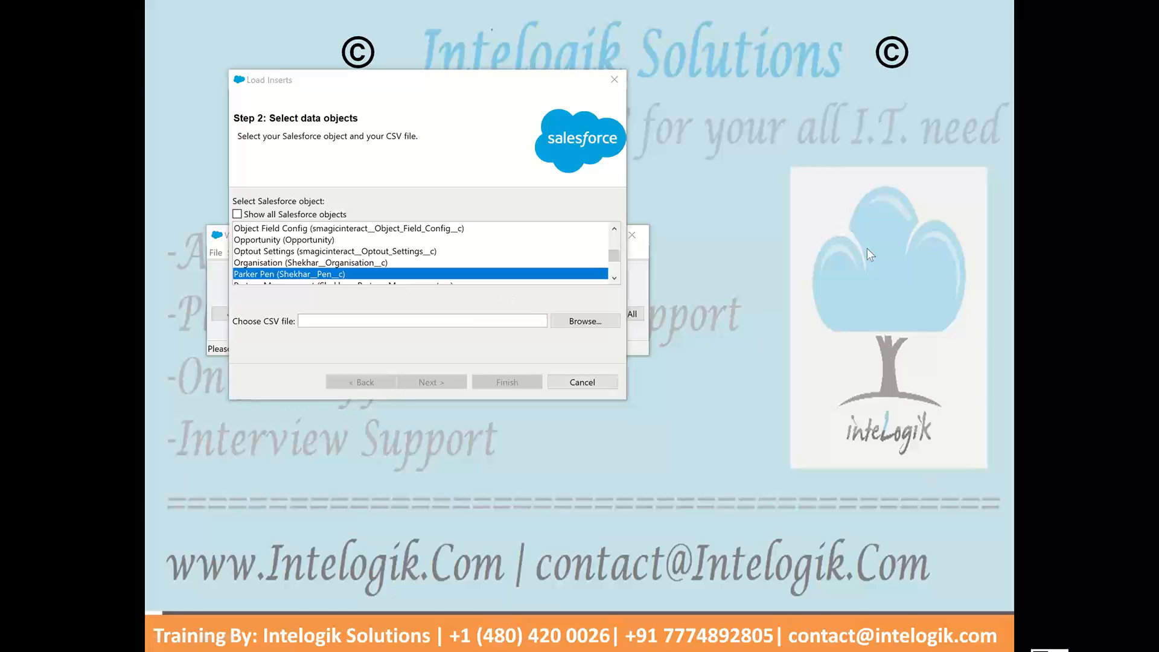
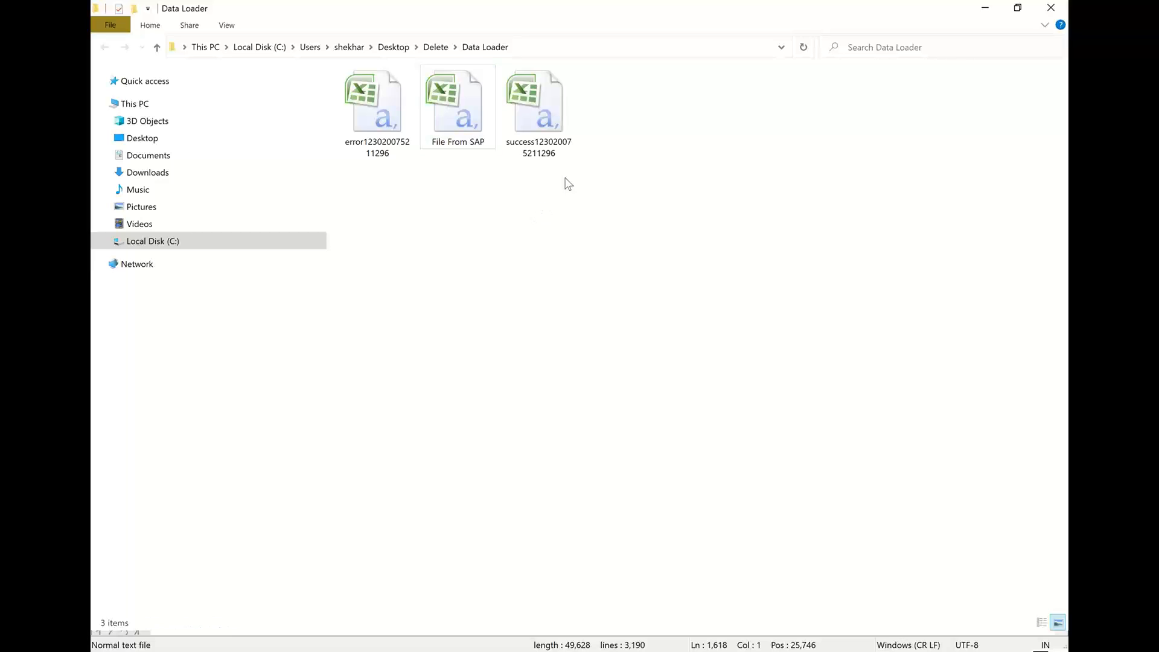
In File Explorer, duplicate the success log CSV in the Data Loader folder and keep the copy's default name.
click(563, 155)
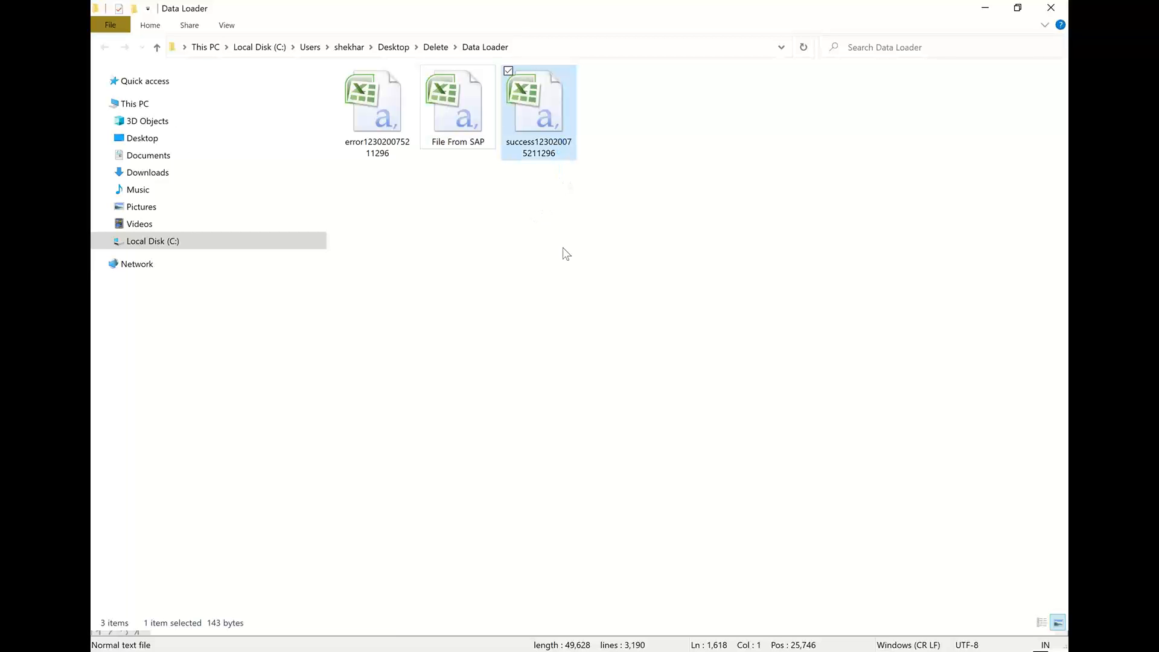
key(ctrl+c)
key(ctrl+v)
right_click(559, 129)
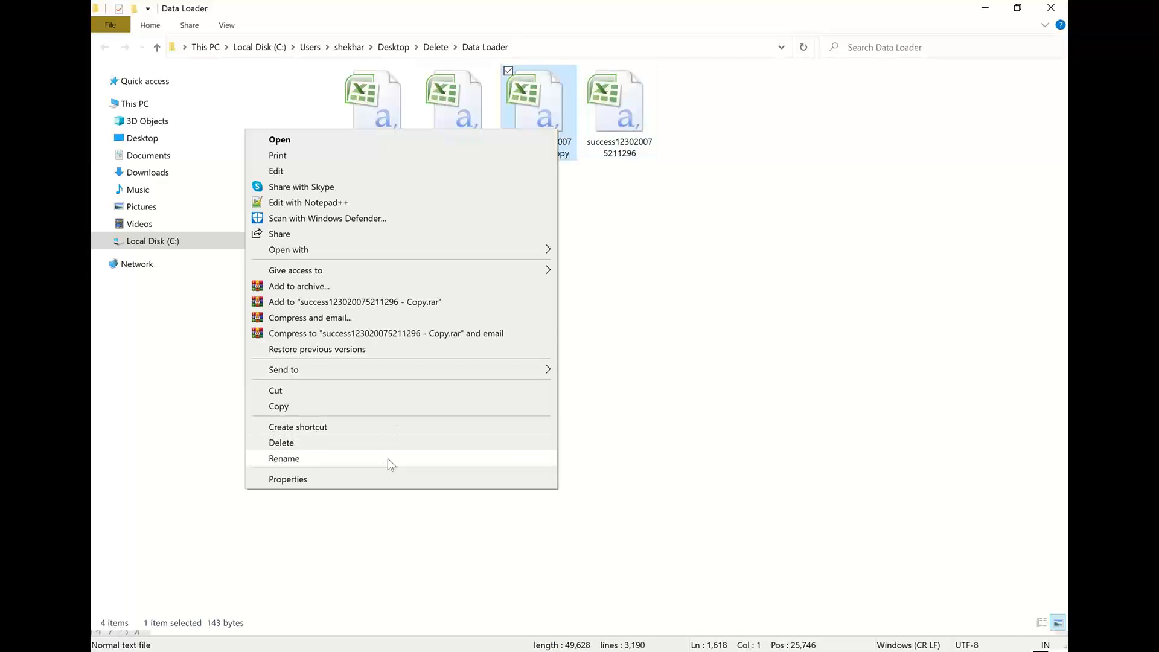
click(388, 458)
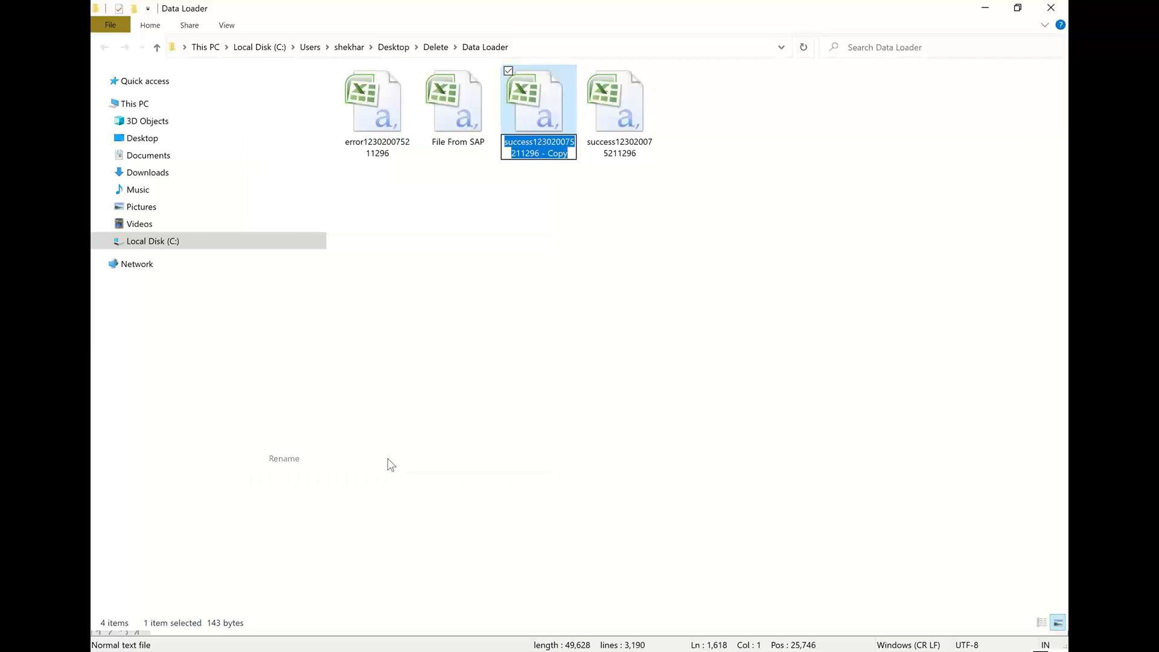
click(552, 267)
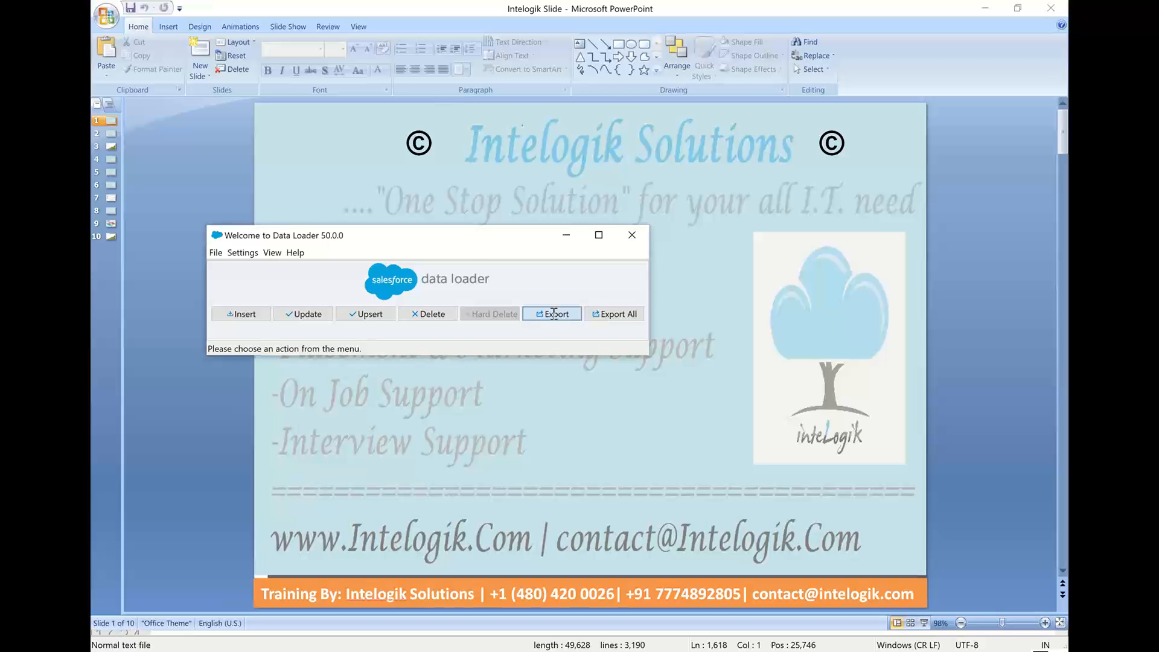
Switch to Data Loader, start an Export operation and select the Parker Pen object.
click(546, 314)
click(413, 264)
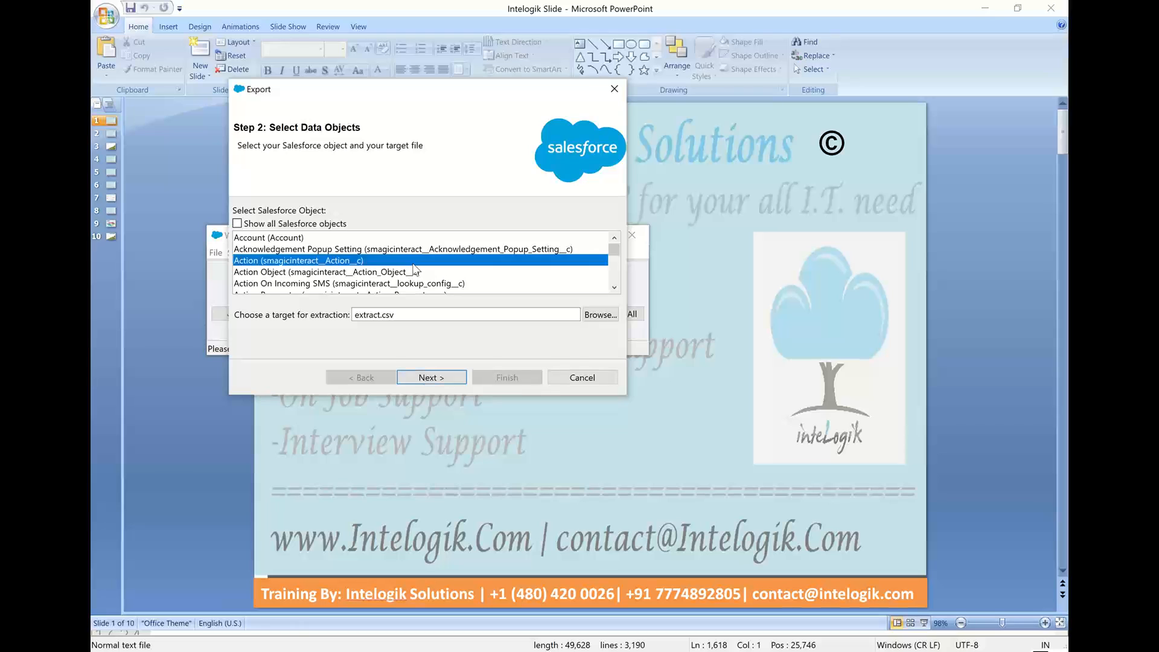
key(p)
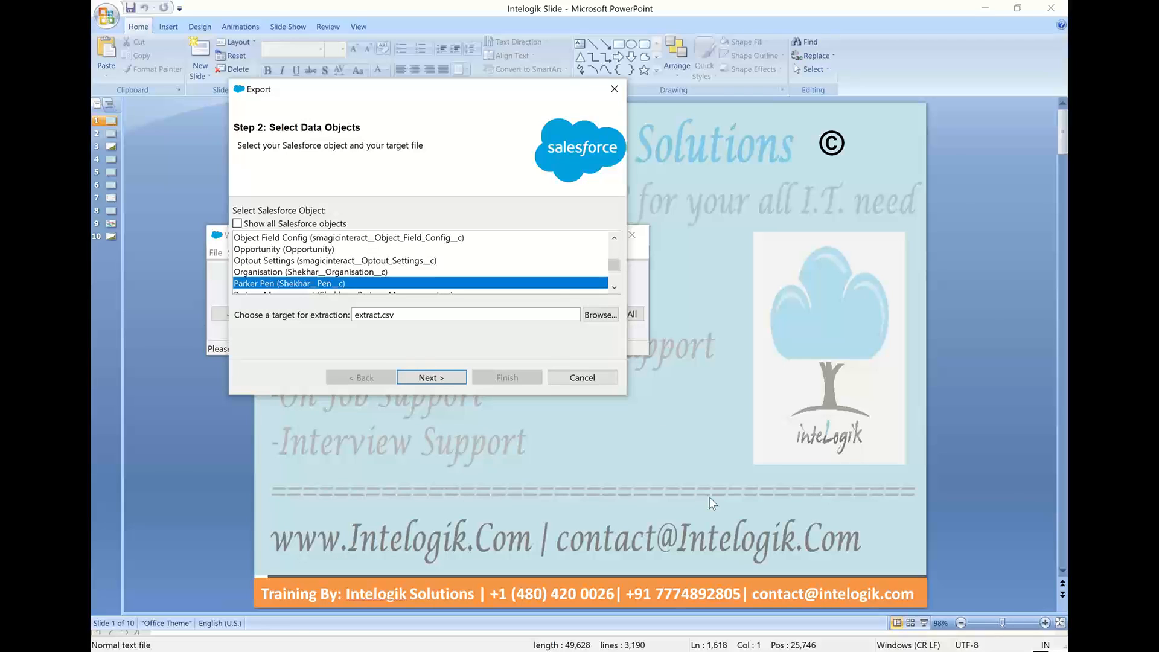
Set the extraction target to a file named High Costing Pen.csv in the Data Loader folder.
click(600, 314)
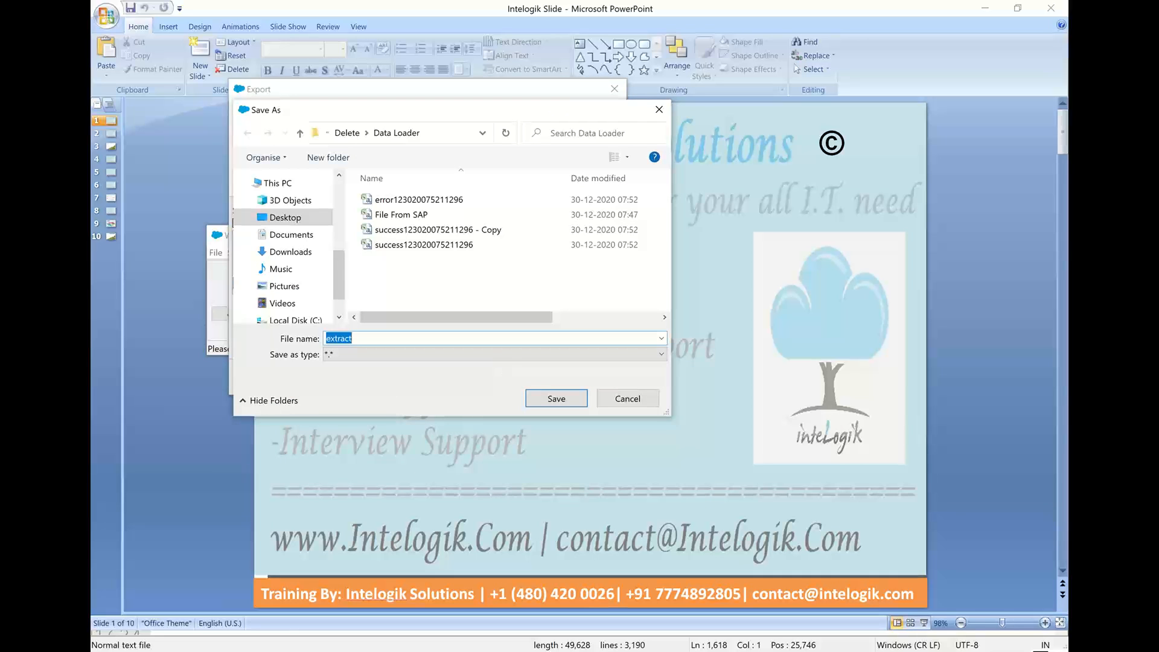
text(High COstin)
key(BackSpace)
key(BackSpace)
text(osting Pen.csv)
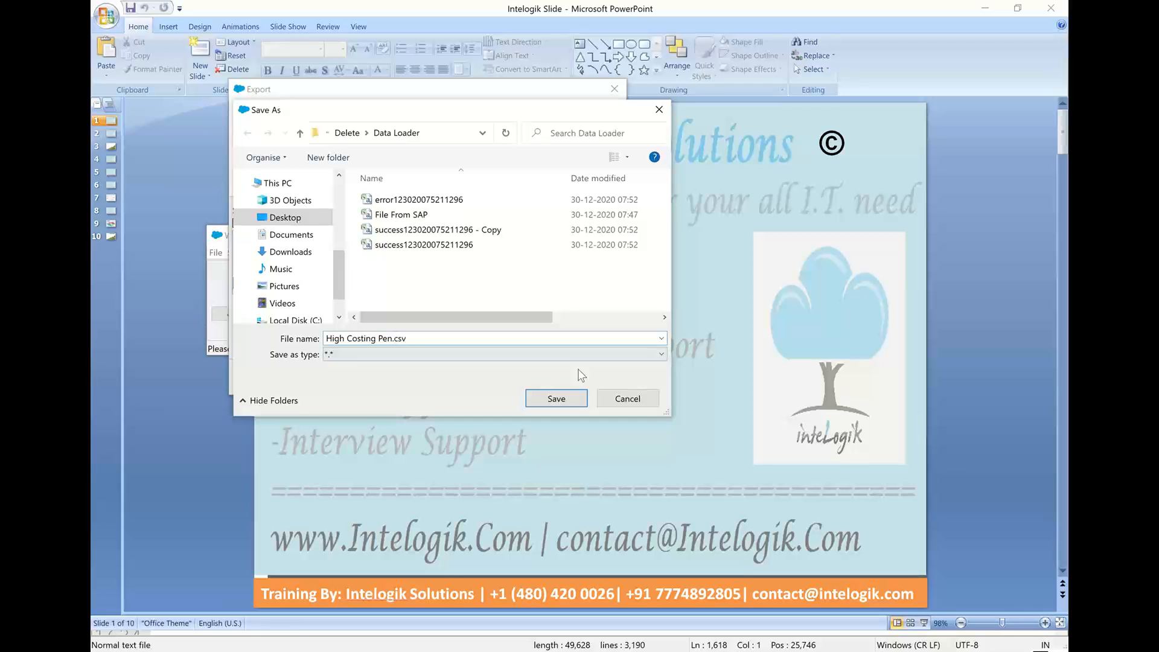
click(574, 399)
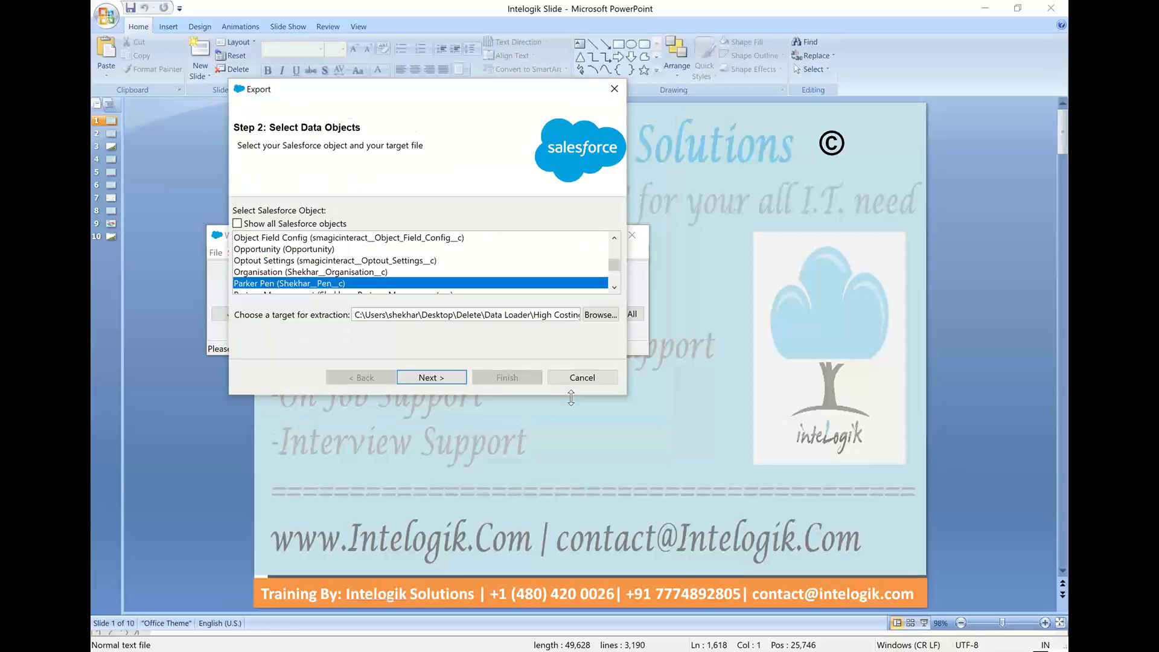
Proceed to the query editor, enlarge the export window and include all Parker Pen fields in the query.
click(443, 377)
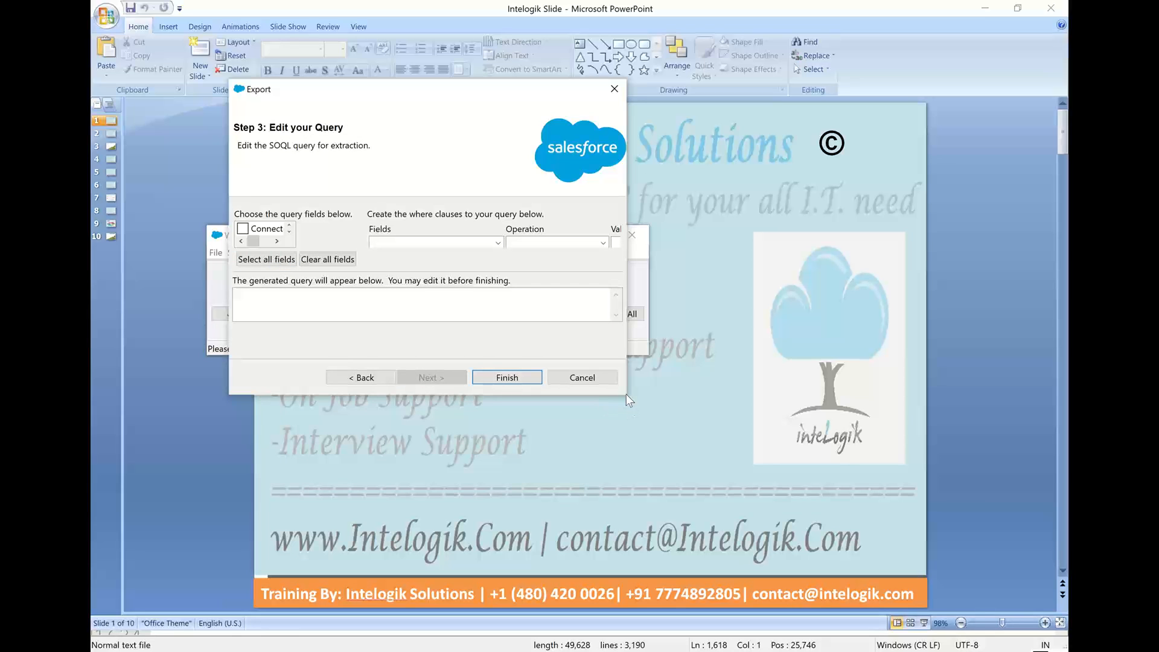
drag(625, 394, 737, 450)
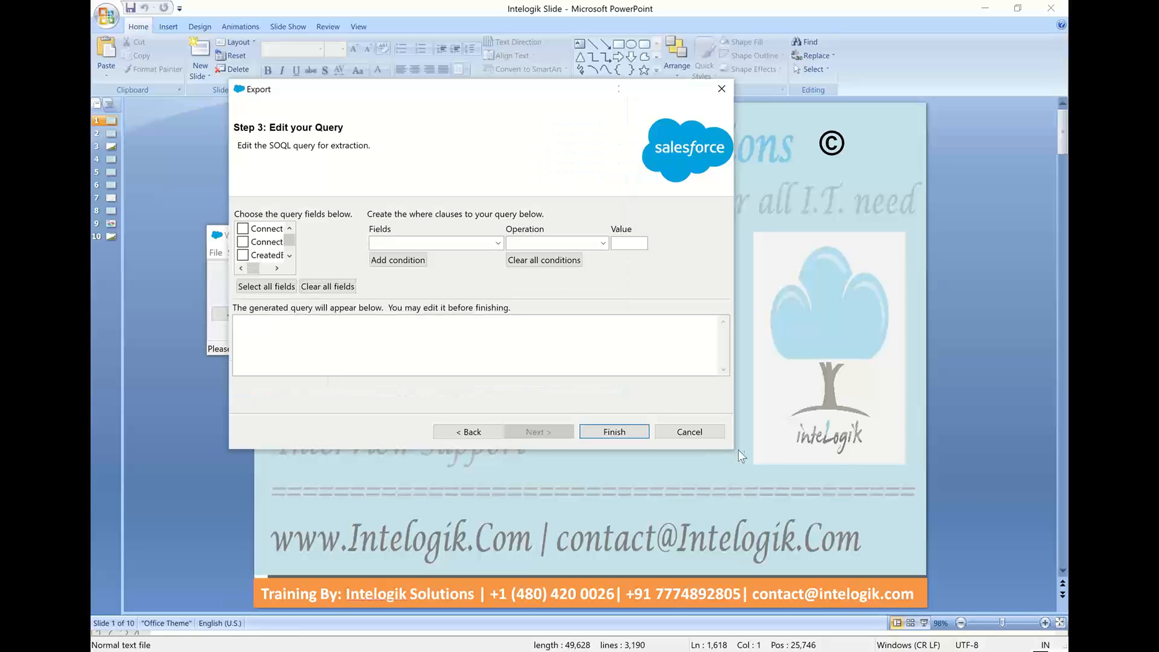
click(266, 287)
Add a query condition for the price field greater than 100 and run the export.
click(497, 242)
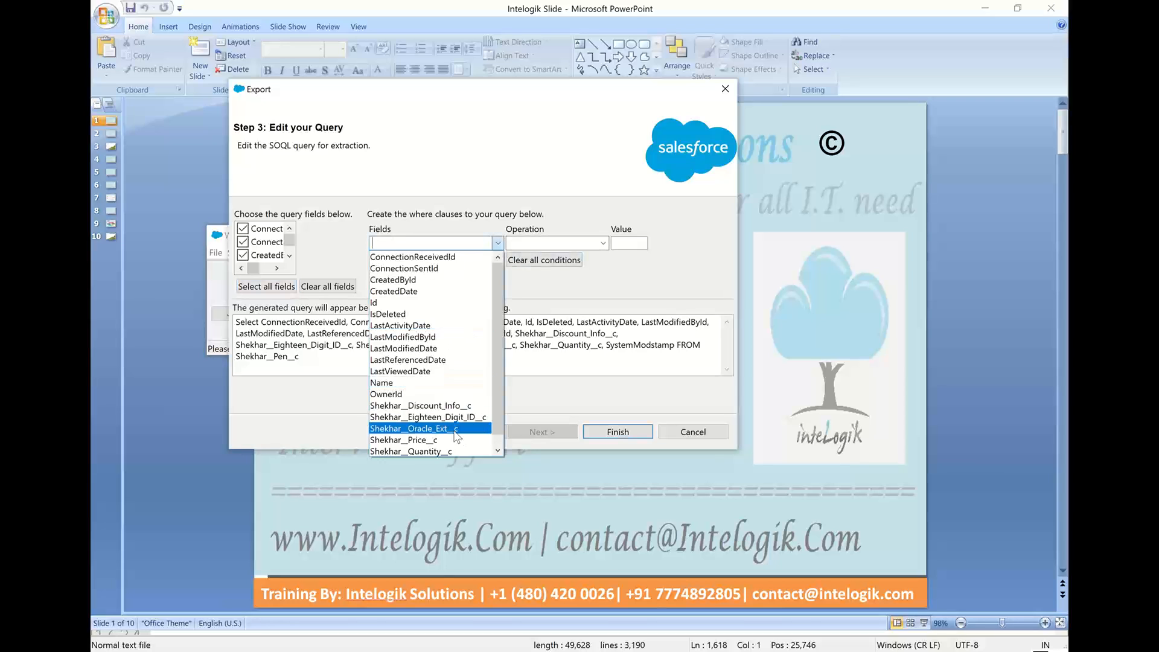
click(458, 438)
click(602, 242)
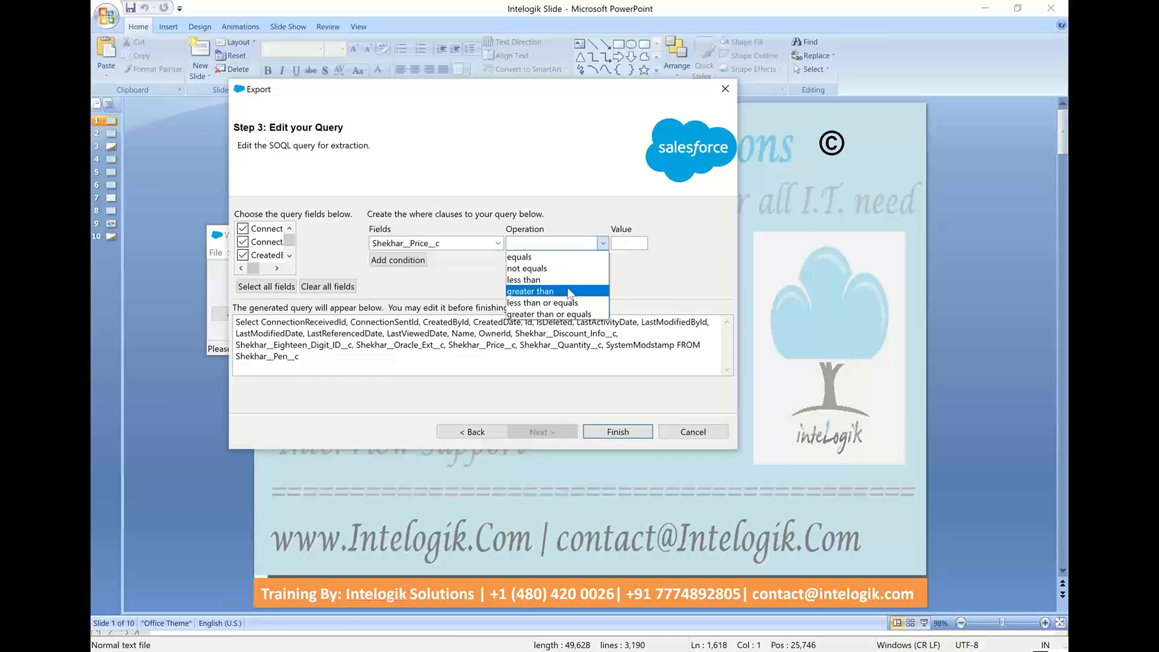
click(569, 293)
click(625, 243)
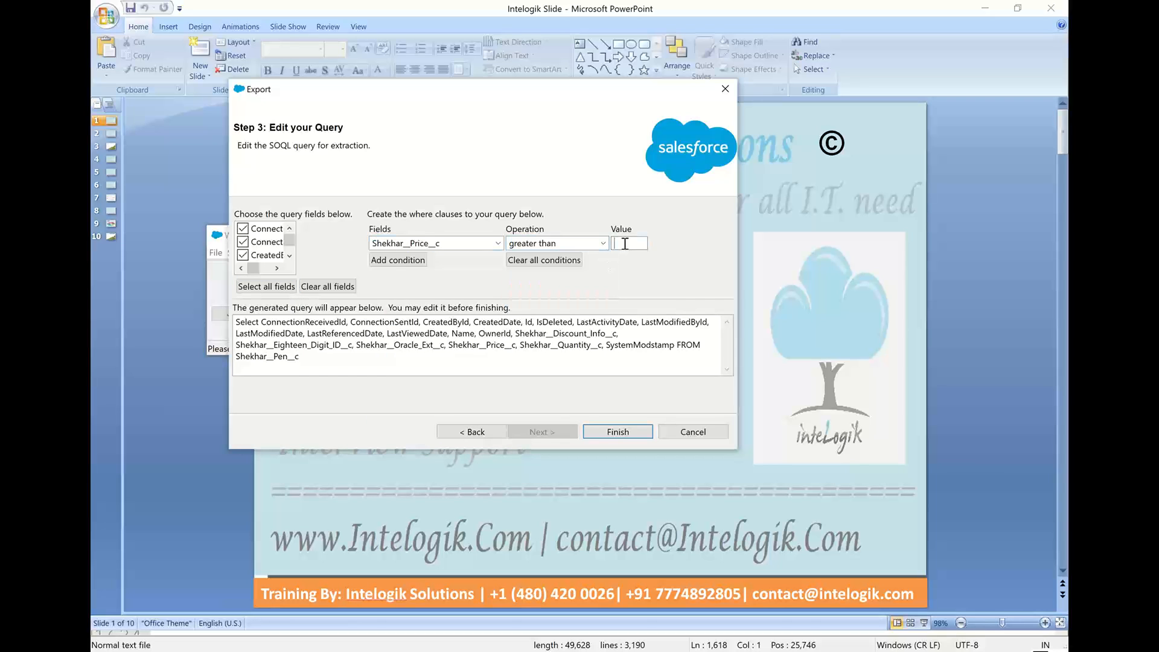
text(100)
click(410, 258)
click(616, 431)
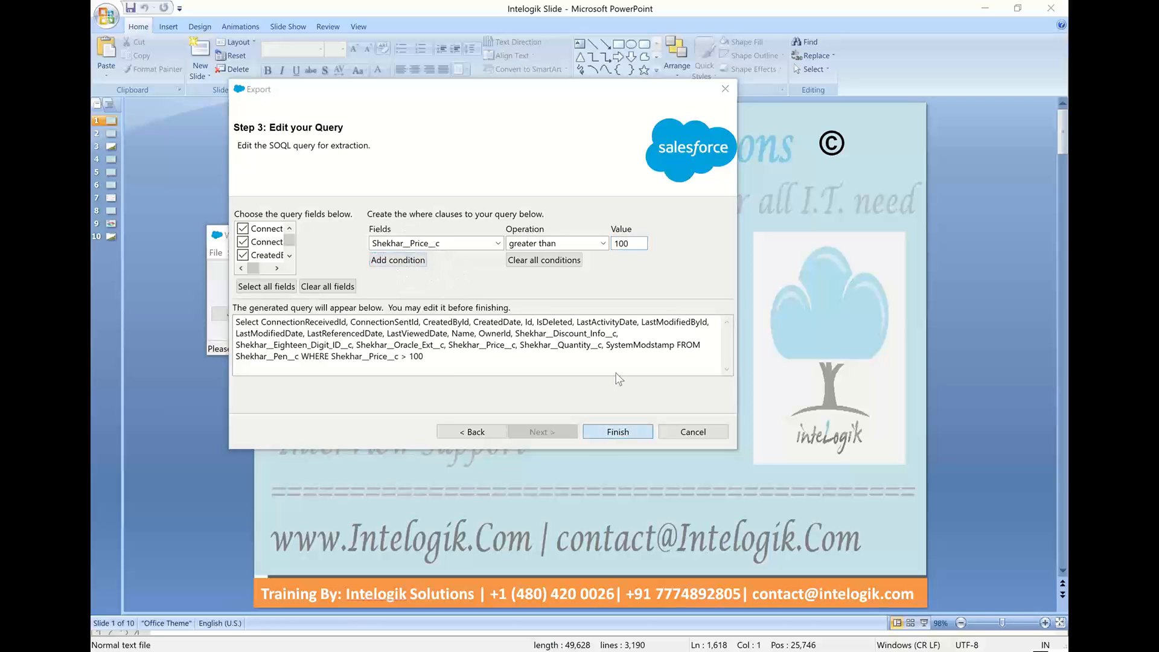
click(615, 373)
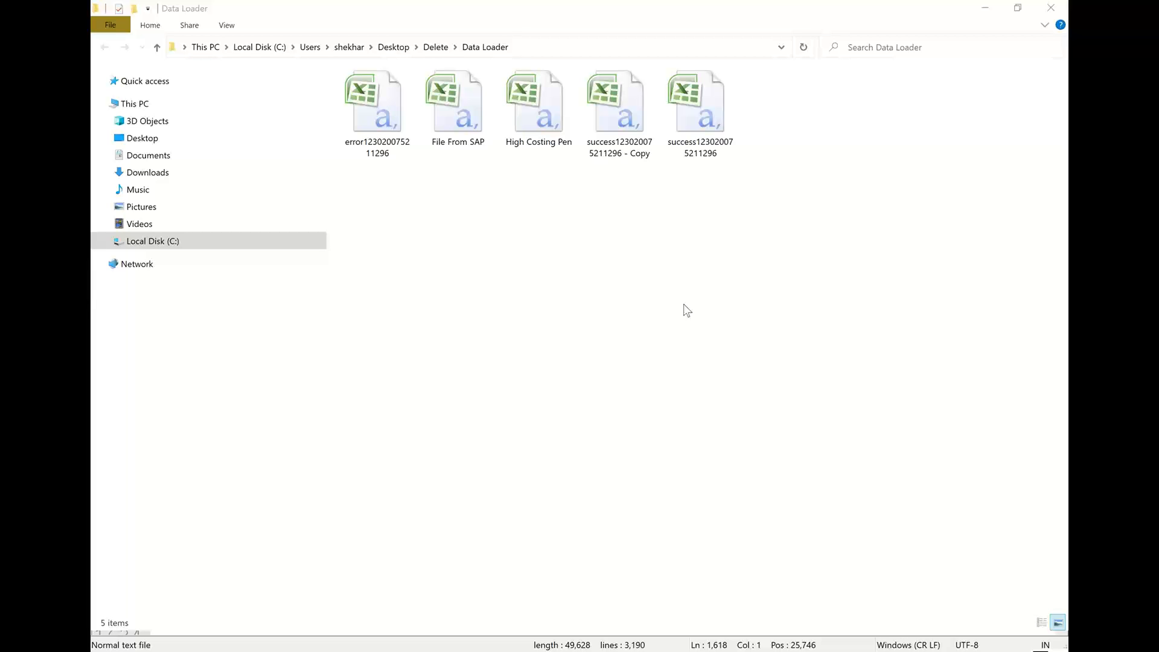
In File Explorer, delete both success files, the error file and File From SAP, sparing only High Costing Pen.
click(711, 266)
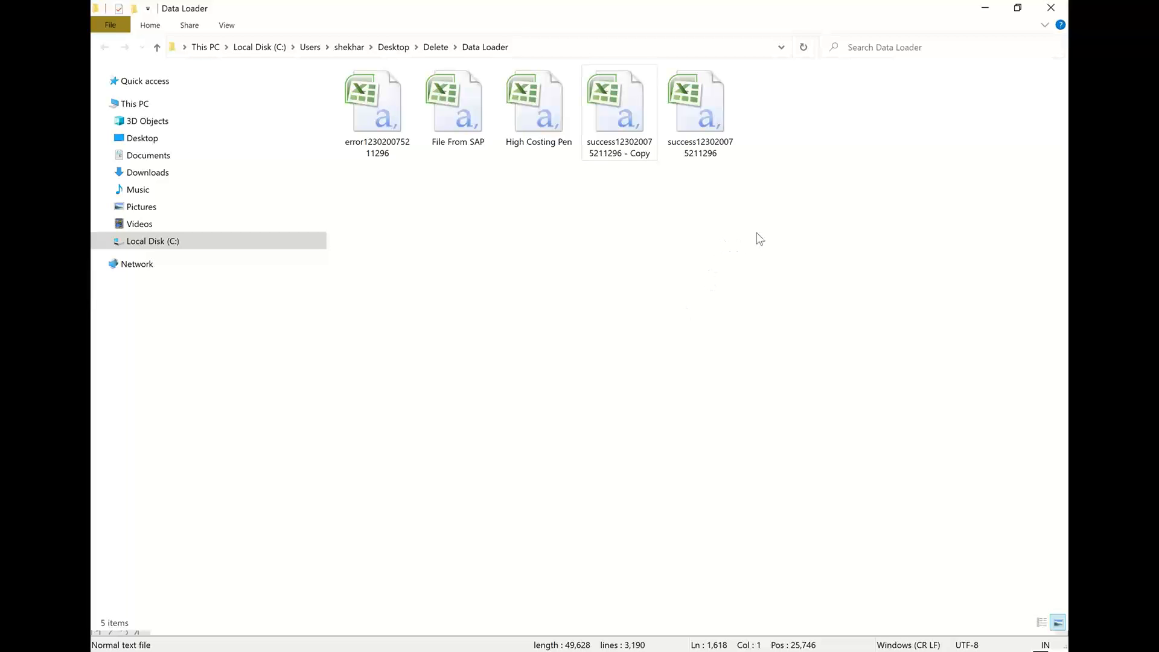
drag(756, 233, 588, 101)
key(Delete)
drag(451, 203, 378, 97)
key(Delete)
Open the exported High Costing Pen file in Excel.
click(385, 118)
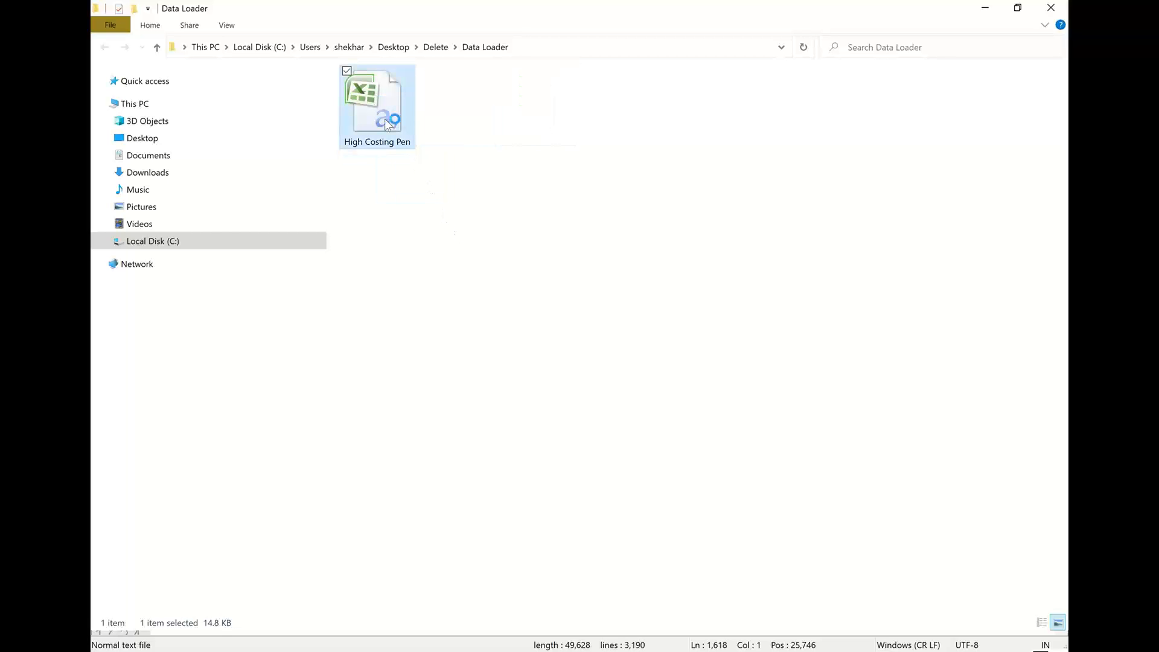
double_click(385, 118)
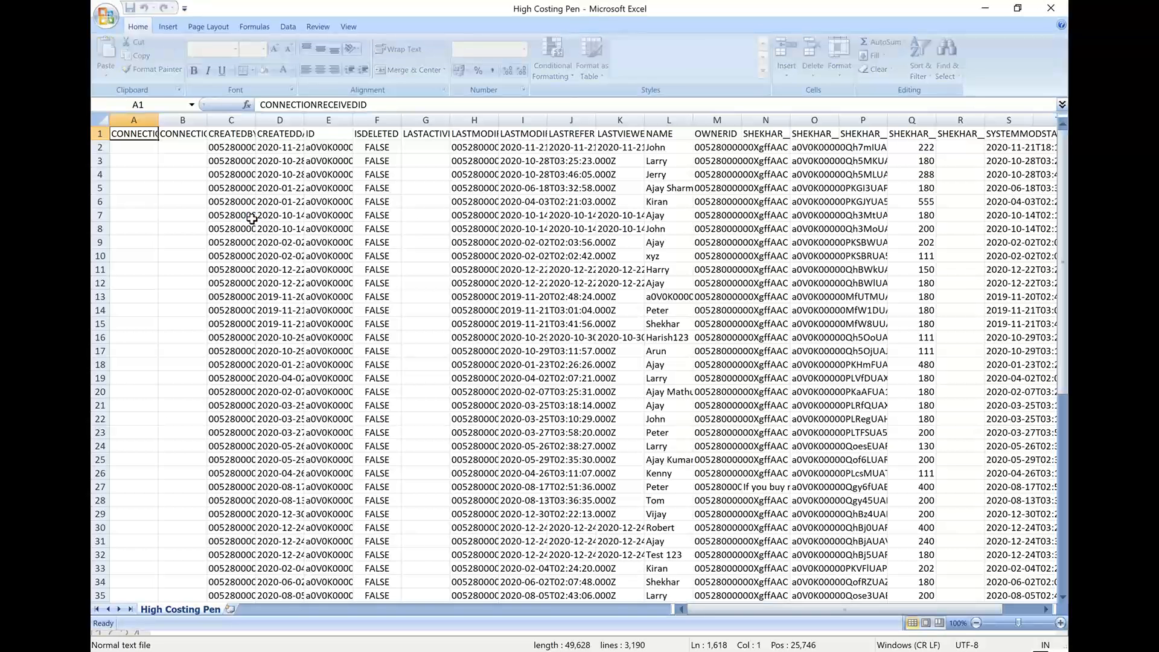
click(183, 202)
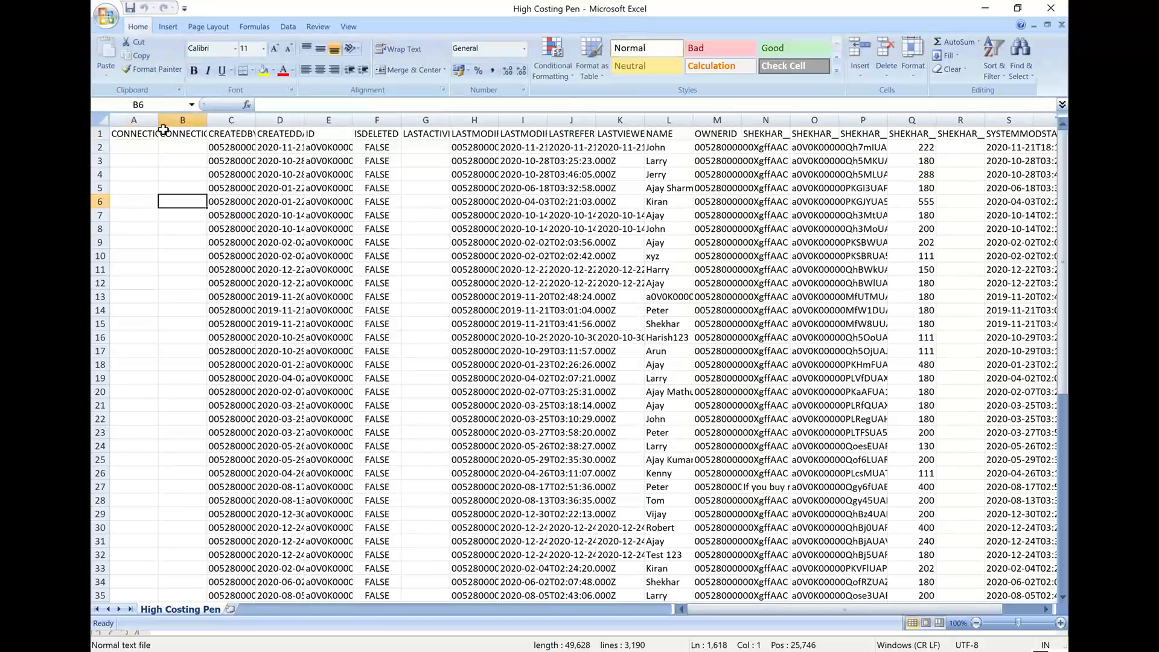
Delete the four columns before ID and all columns from ISDELETED through LASTVIEWEDDATE.
drag(125, 117, 276, 119)
right_click(128, 120)
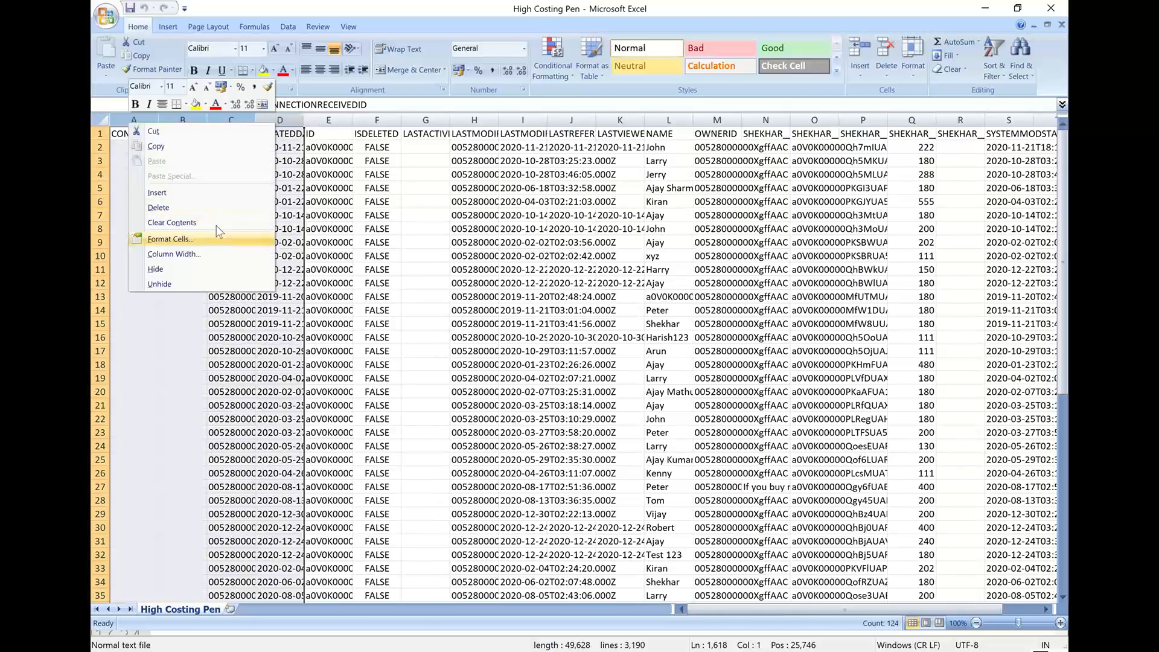
click(211, 207)
drag(182, 119, 438, 119)
right_click(280, 119)
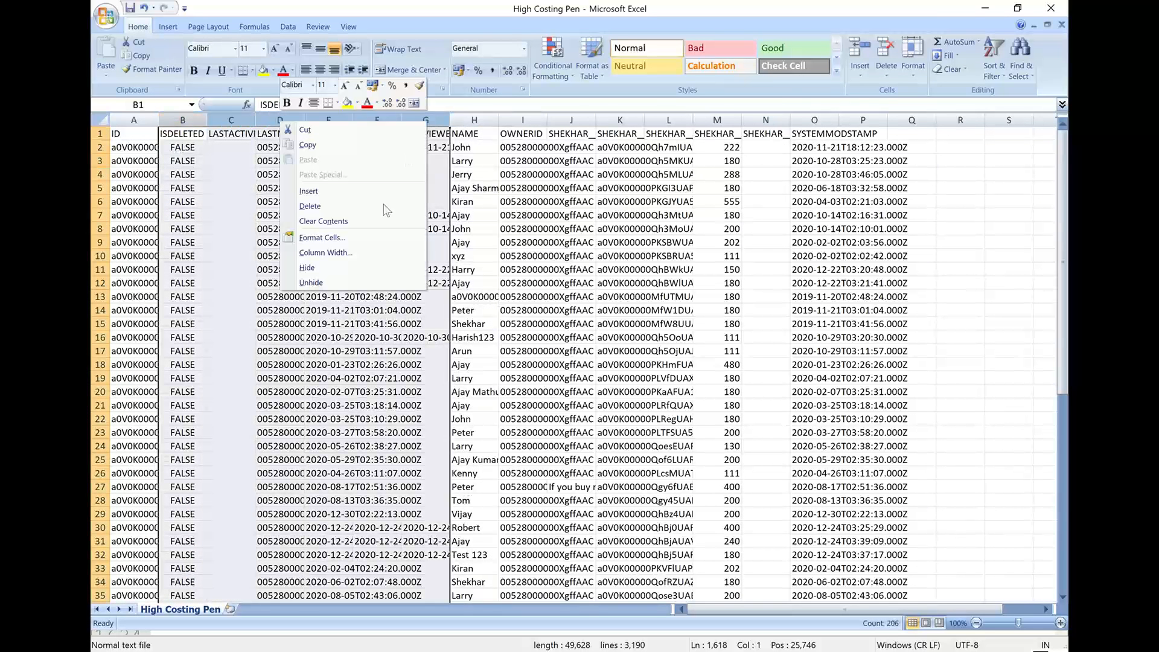
click(382, 206)
Delete the columns from OWNERID up to the price column, plus the quantity and SYSTEMMODSTAMP columns after it.
drag(230, 119, 377, 120)
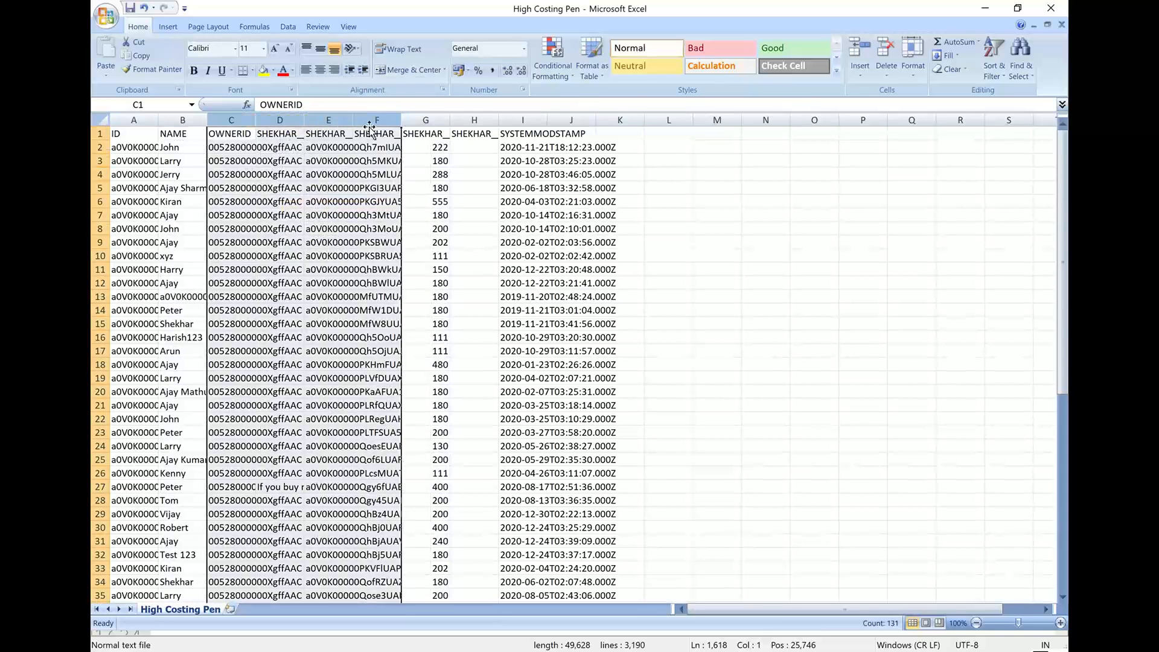
right_click(241, 121)
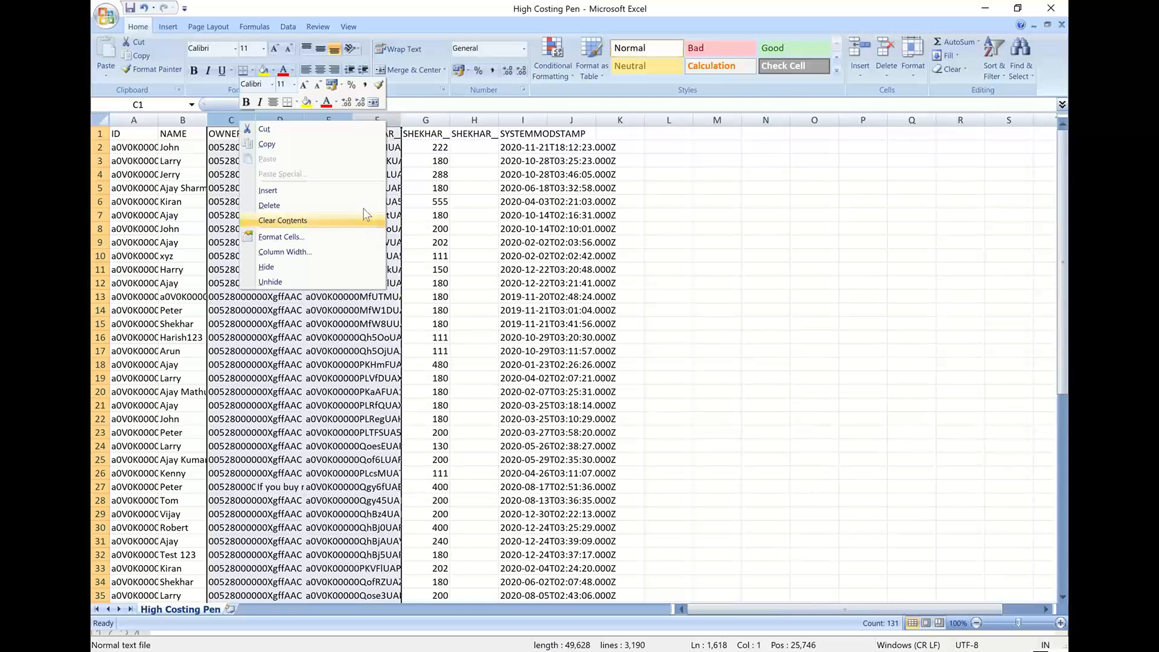
click(361, 206)
drag(277, 121, 396, 122)
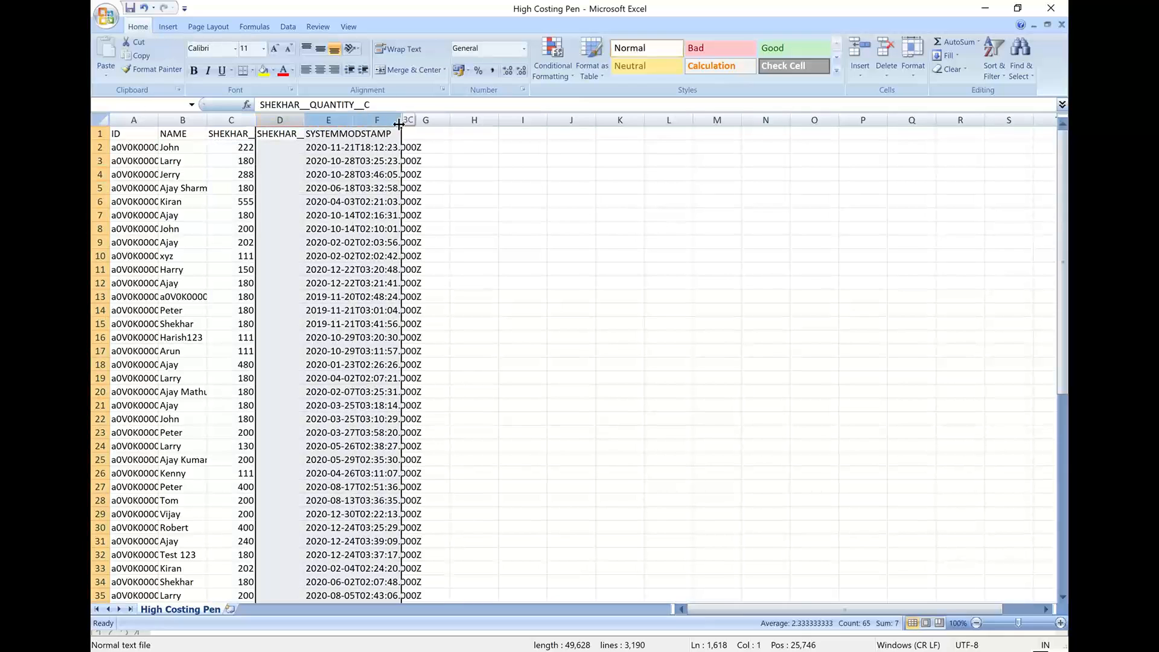
right_click(377, 120)
click(320, 205)
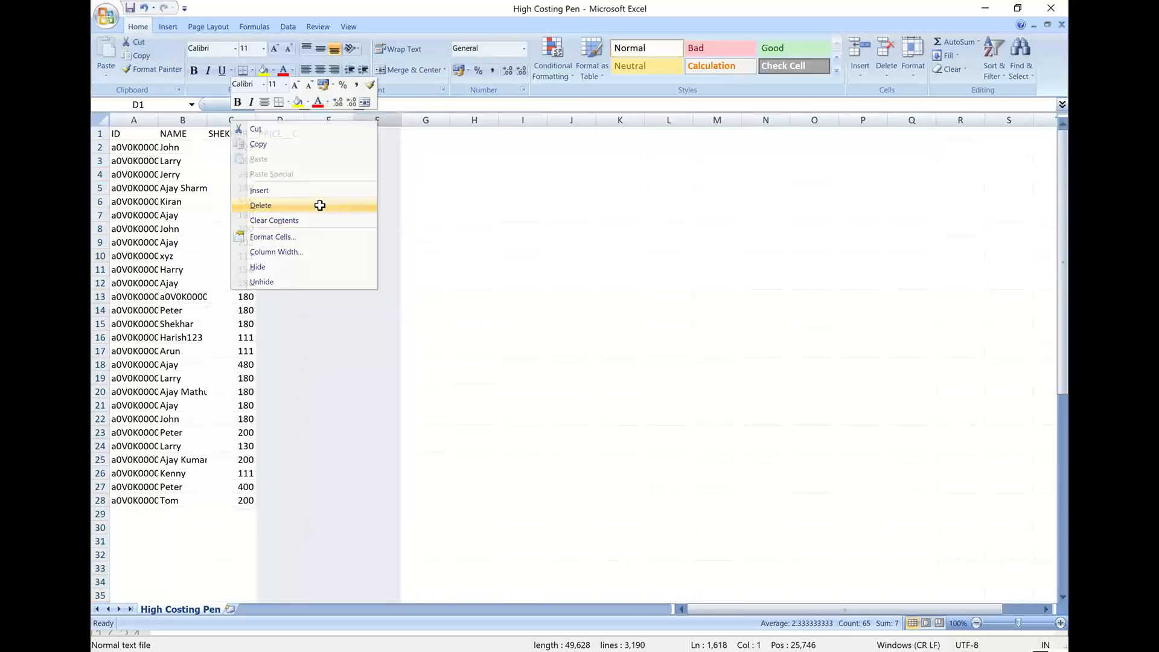
click(231, 228)
Delete rows 4 to 60 from the High Costing Pen sheet.
drag(100, 174, 102, 609)
drag(128, 649, 129, 649)
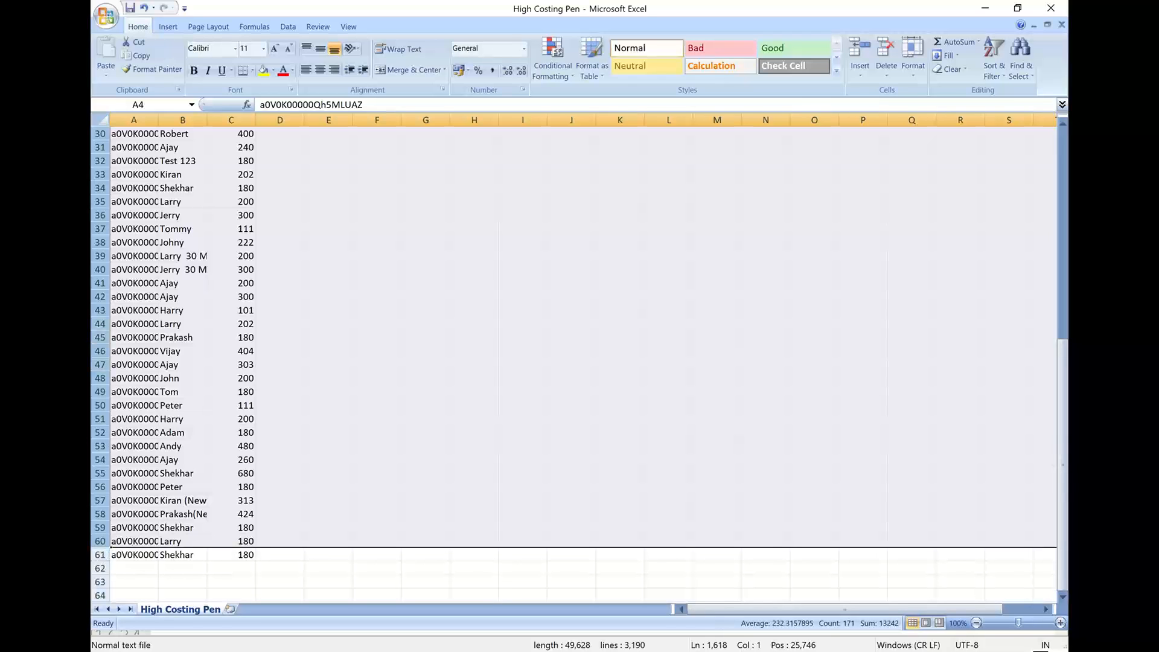
right_click(99, 324)
click(145, 407)
click(285, 274)
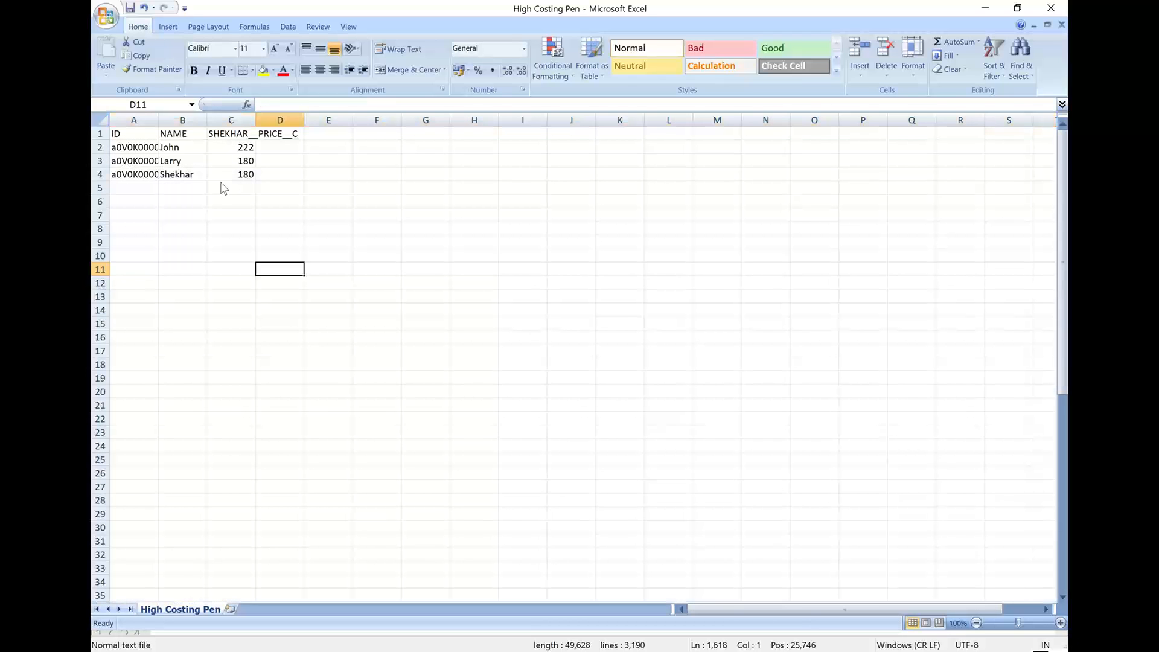
Widen all columns so the full IDs and headers fit, and centre the contents of the whole sheet.
click(104, 117)
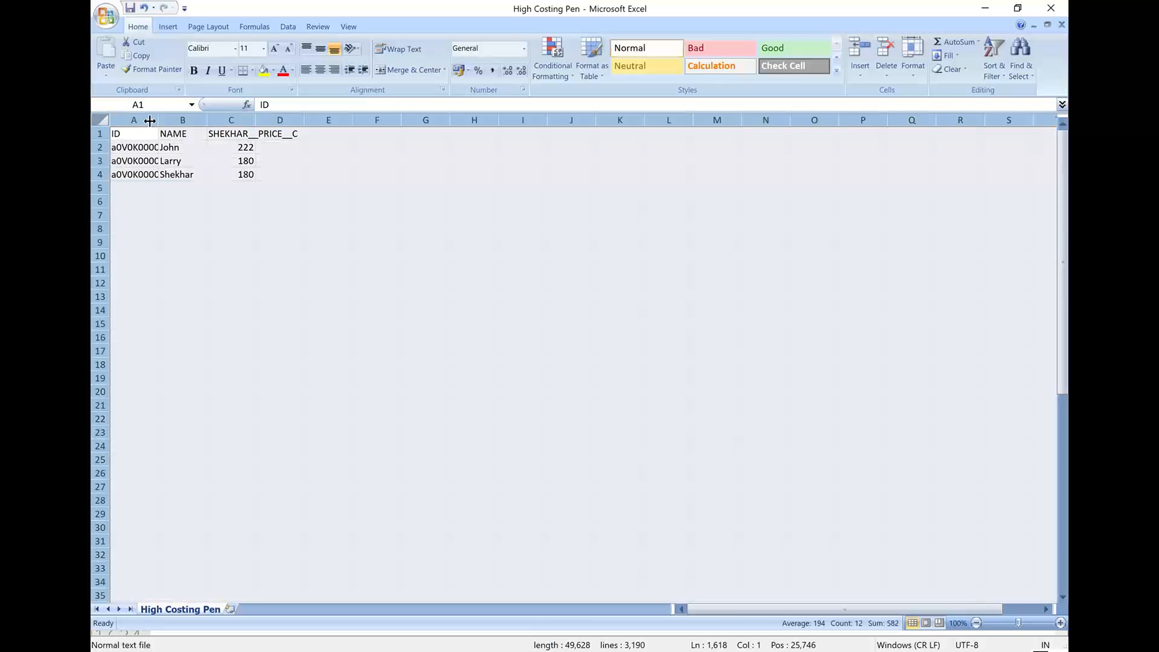
drag(158, 120, 266, 119)
click(352, 227)
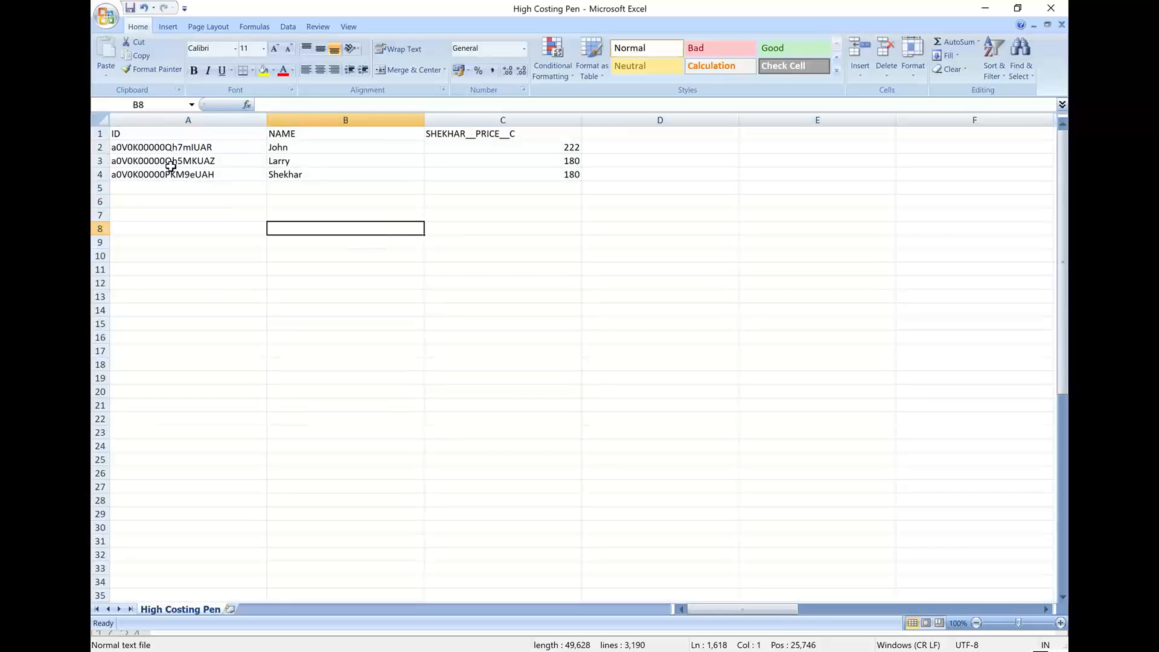
click(101, 119)
click(320, 70)
click(357, 230)
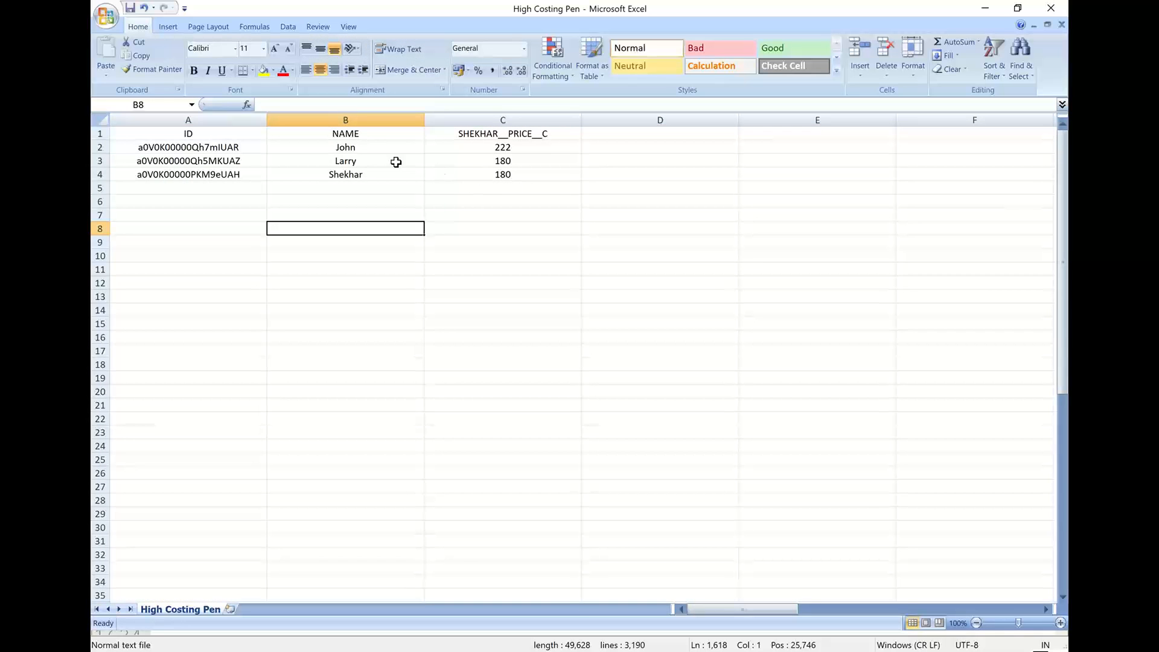
Set the prices in cells C2, C3 and C4 to 100, 200 and 300.
click(523, 149)
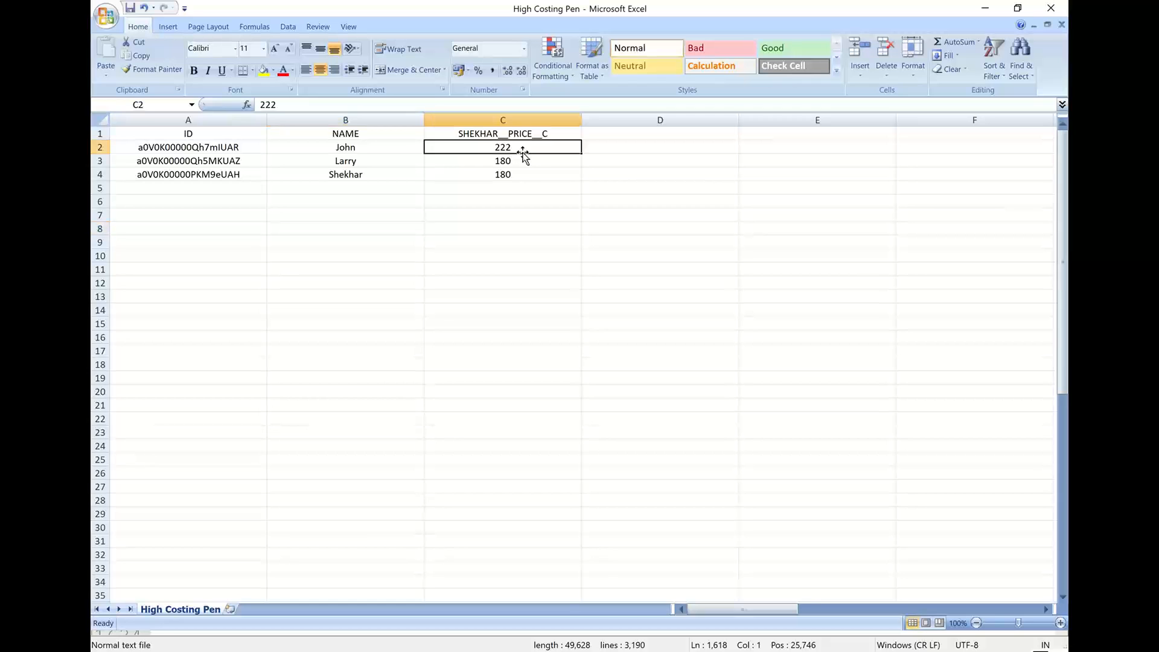
text(1)
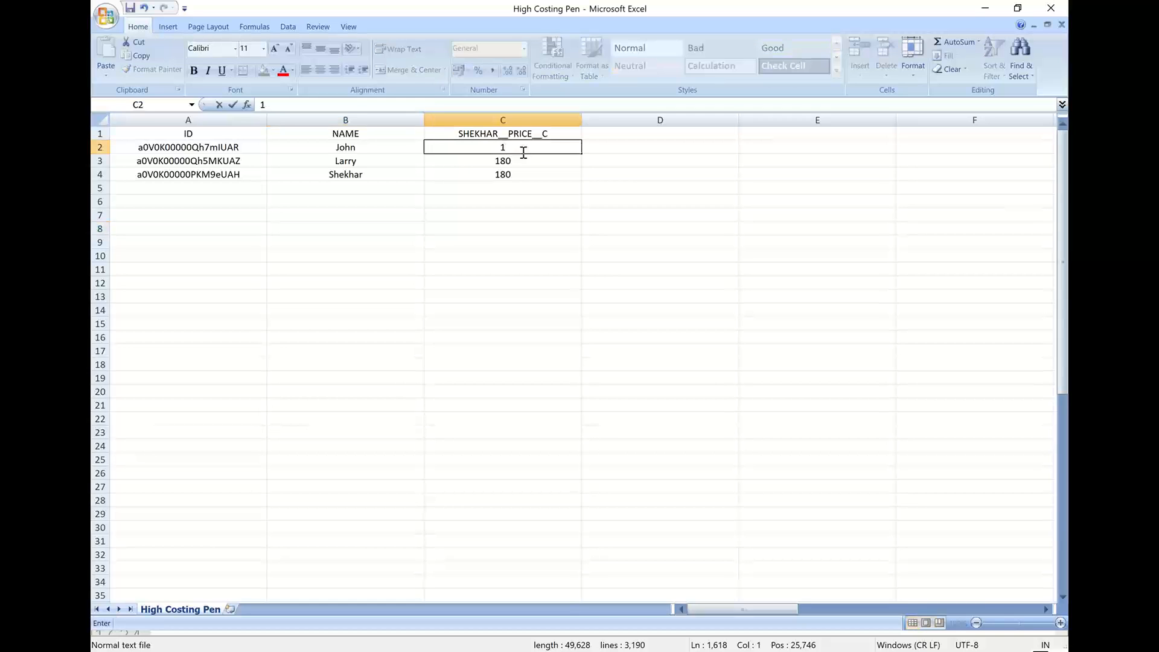
text(00)
click(523, 161)
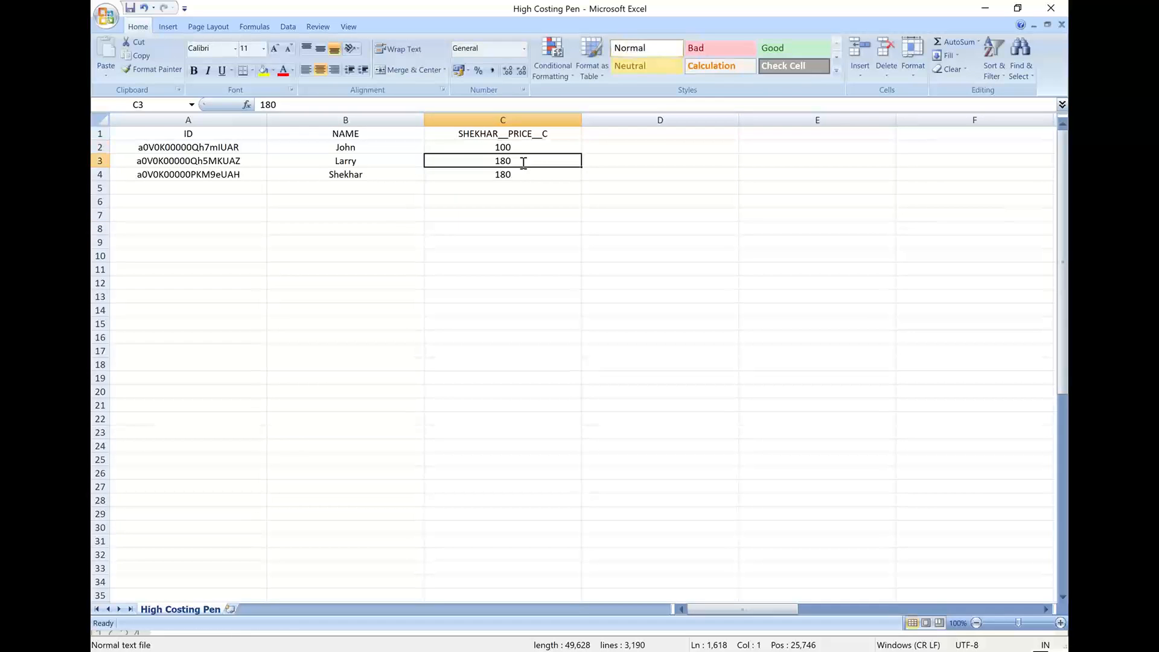
text(200)
click(526, 179)
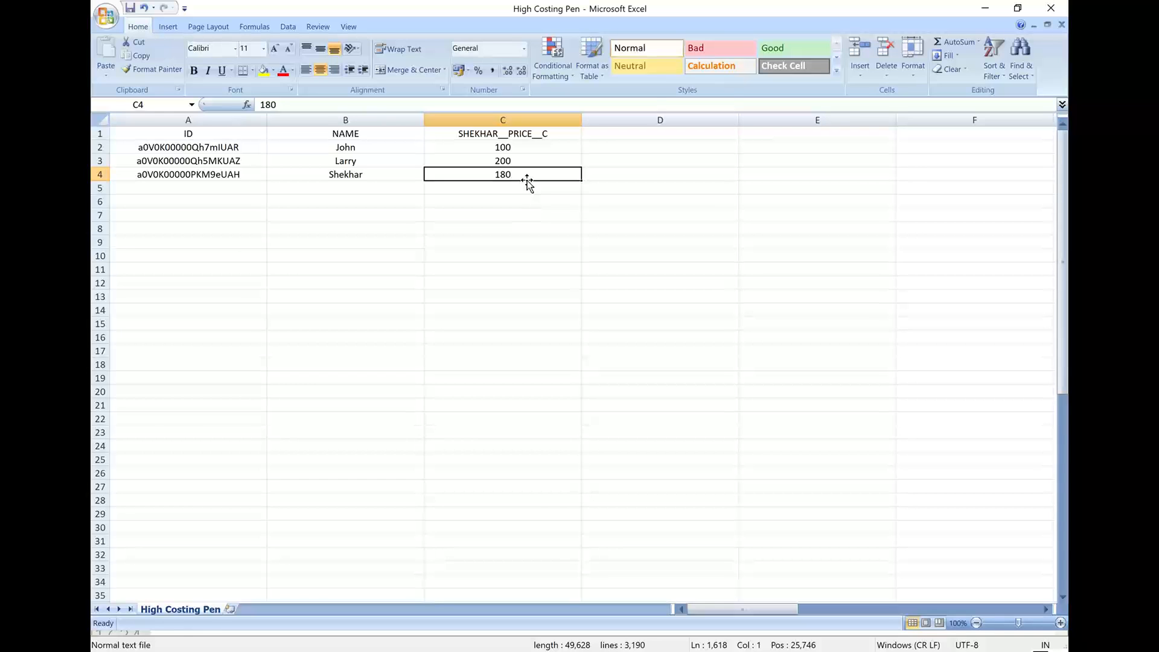
text(300)
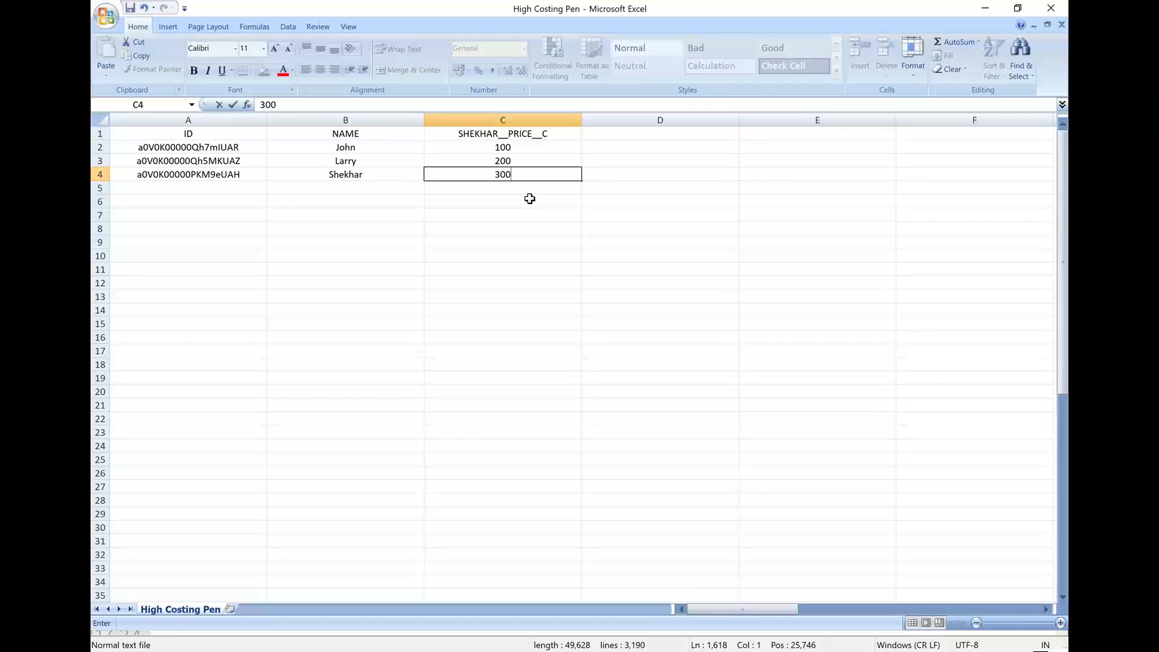
click(529, 198)
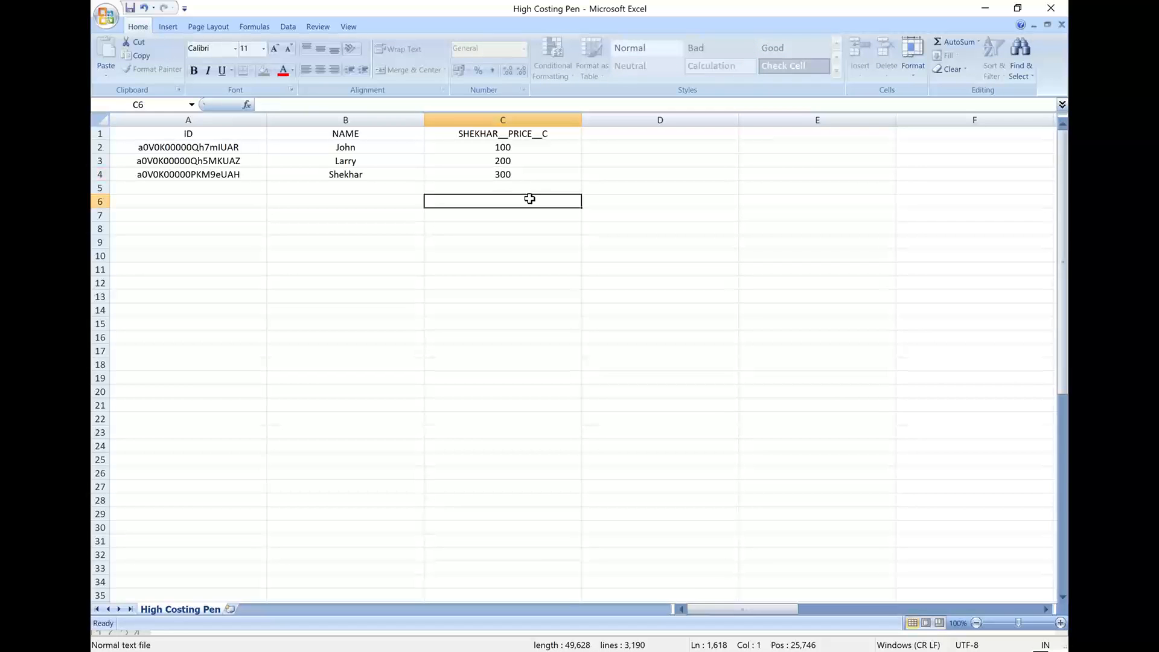
Append "Updated" after a space to each customer name in B2 to B4, and save the file in CSV format.
click(401, 151)
double_click(401, 150)
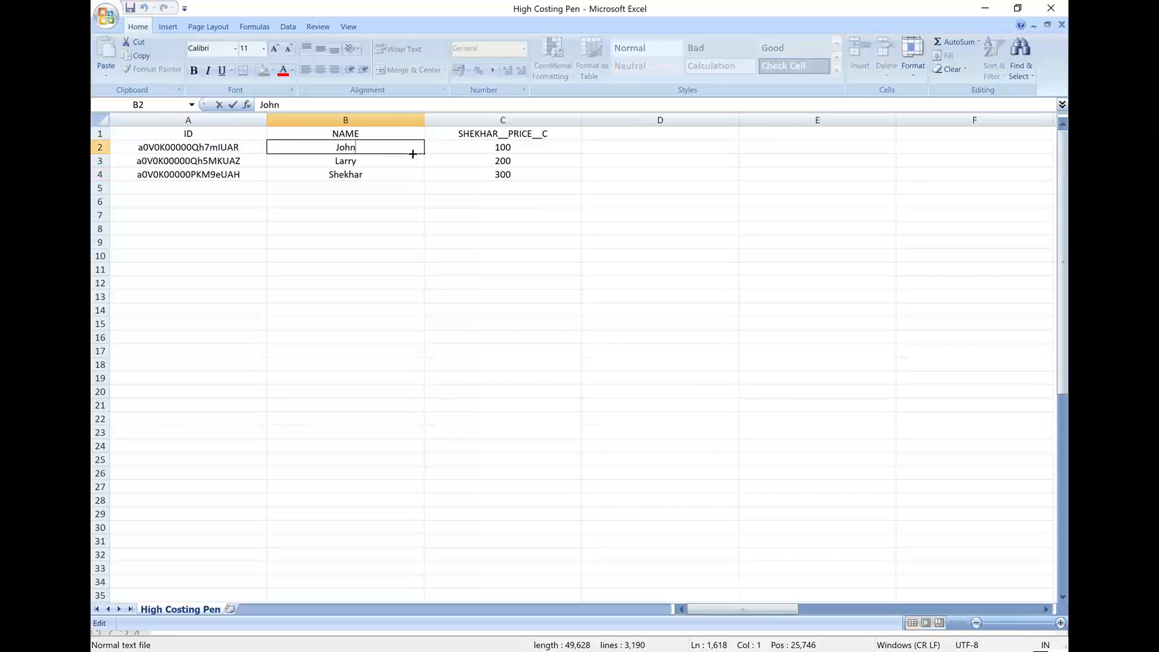
text(Updated)
click(403, 159)
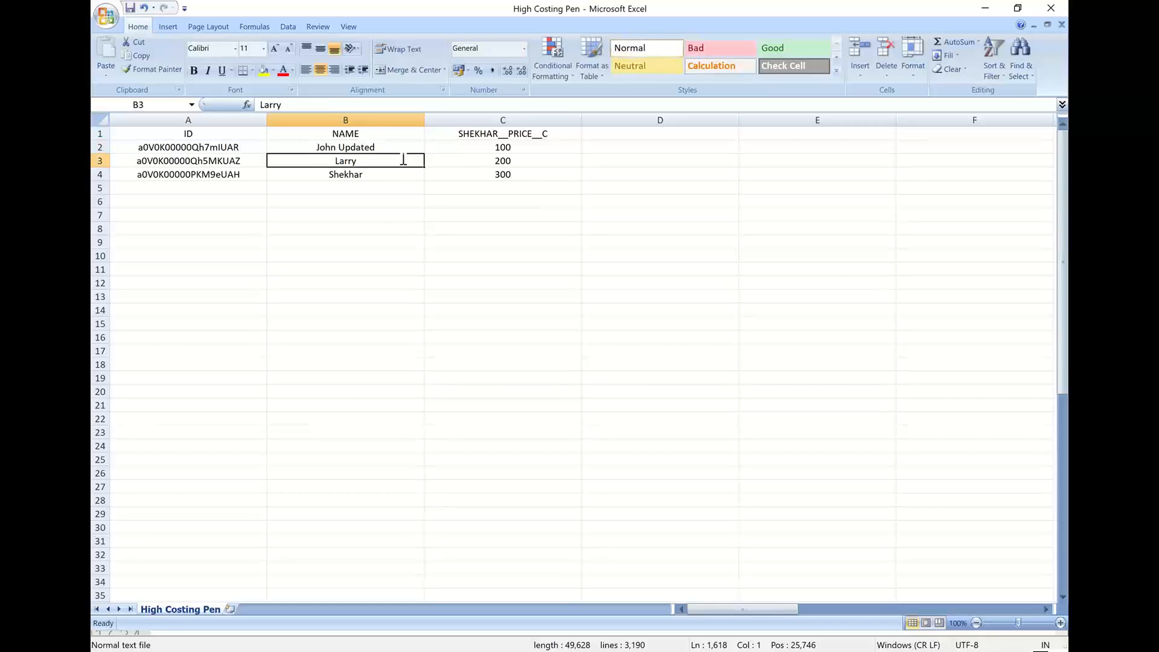
double_click(403, 159)
text(Updated)
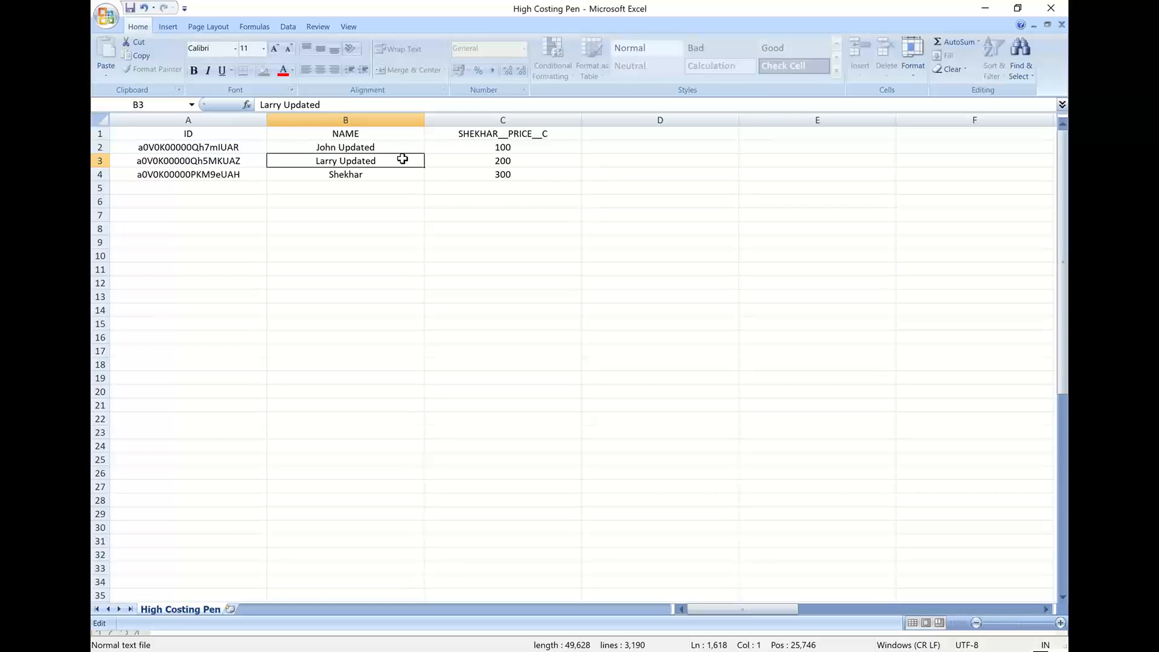
key(Return)
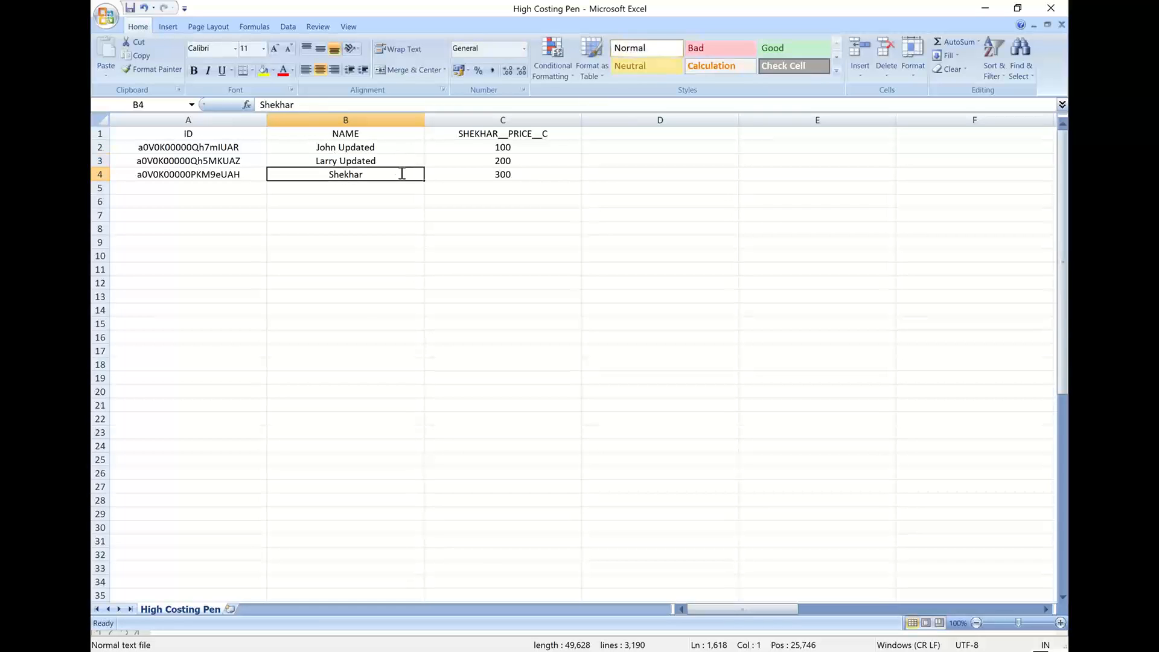
double_click(402, 174)
text(Updated)
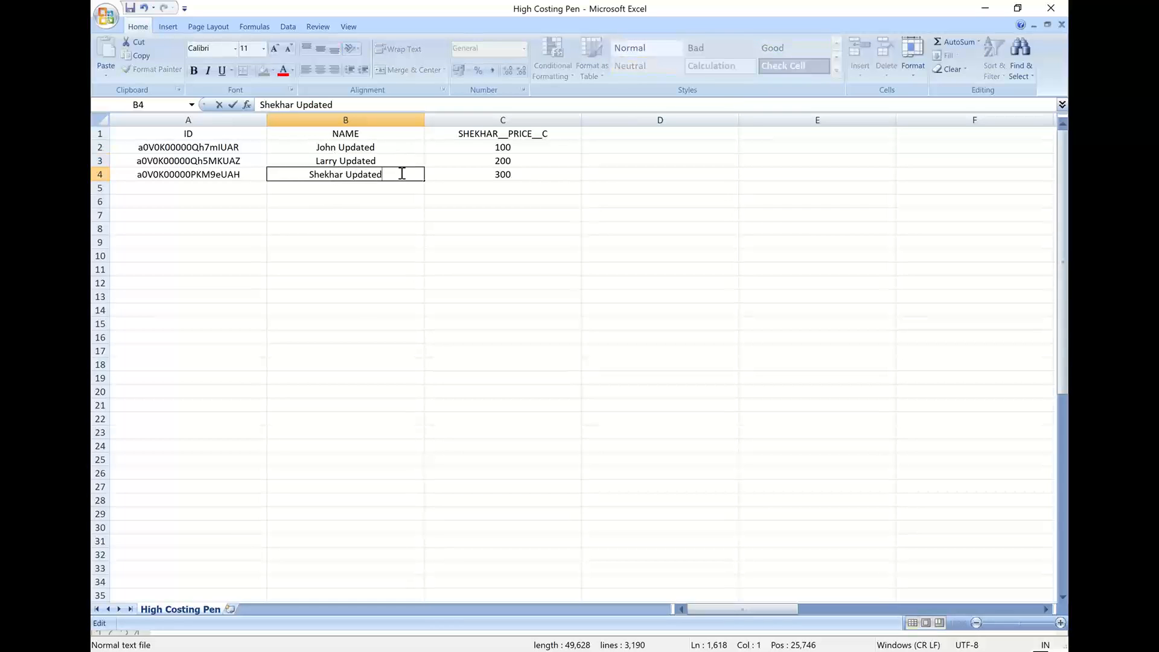
click(414, 228)
key(ctrl+s)
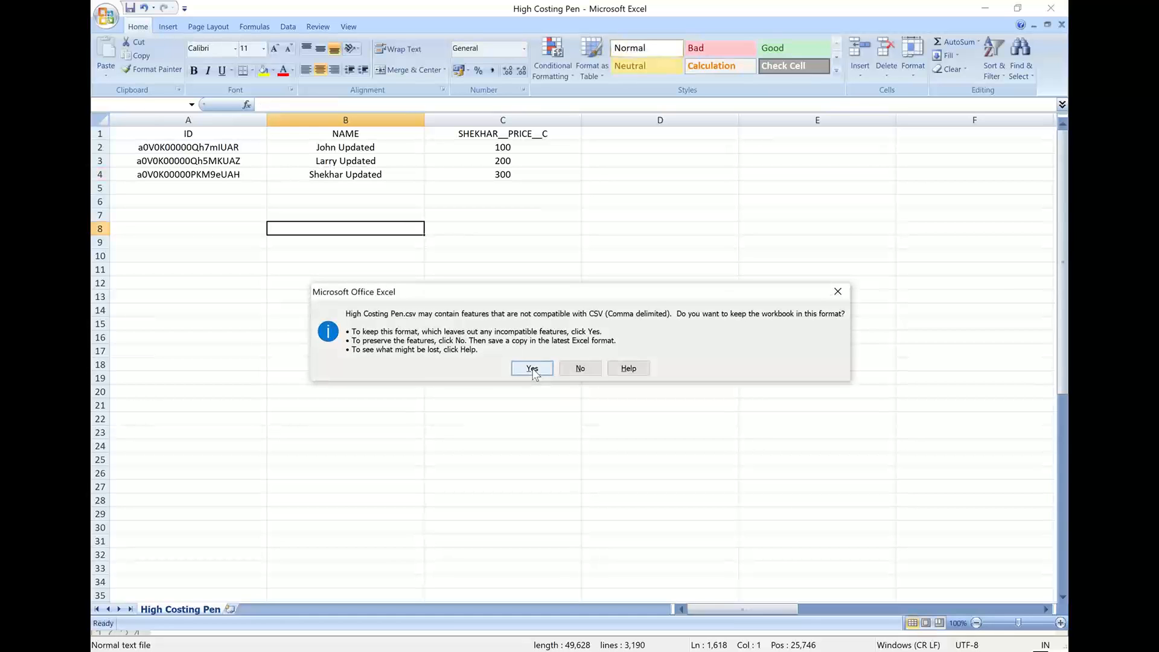
click(532, 368)
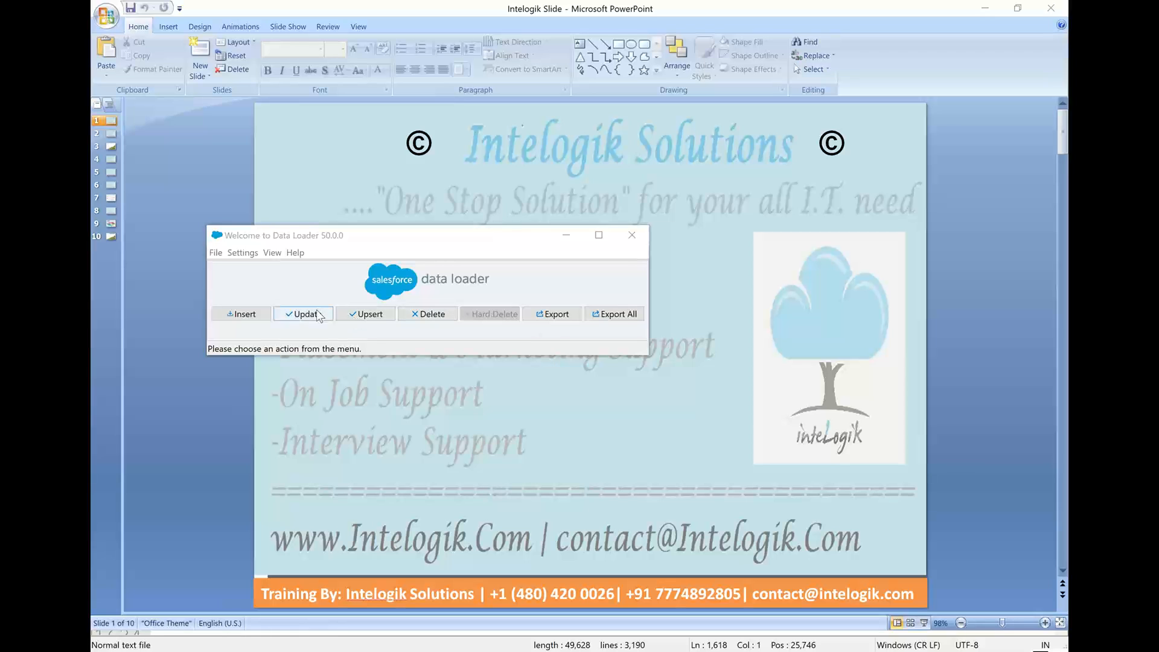
Start a Data Loader update on the Parker Pen object using the High Costing Pen CSV, and proceed to field mapping.
click(319, 317)
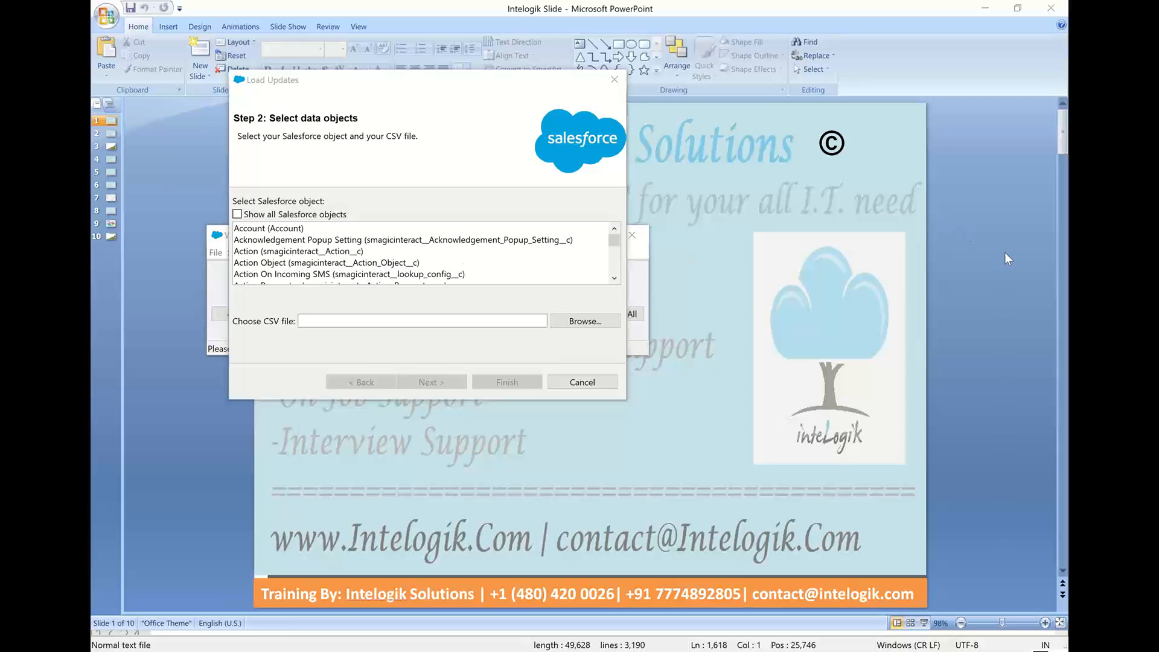
click(402, 263)
key(p)
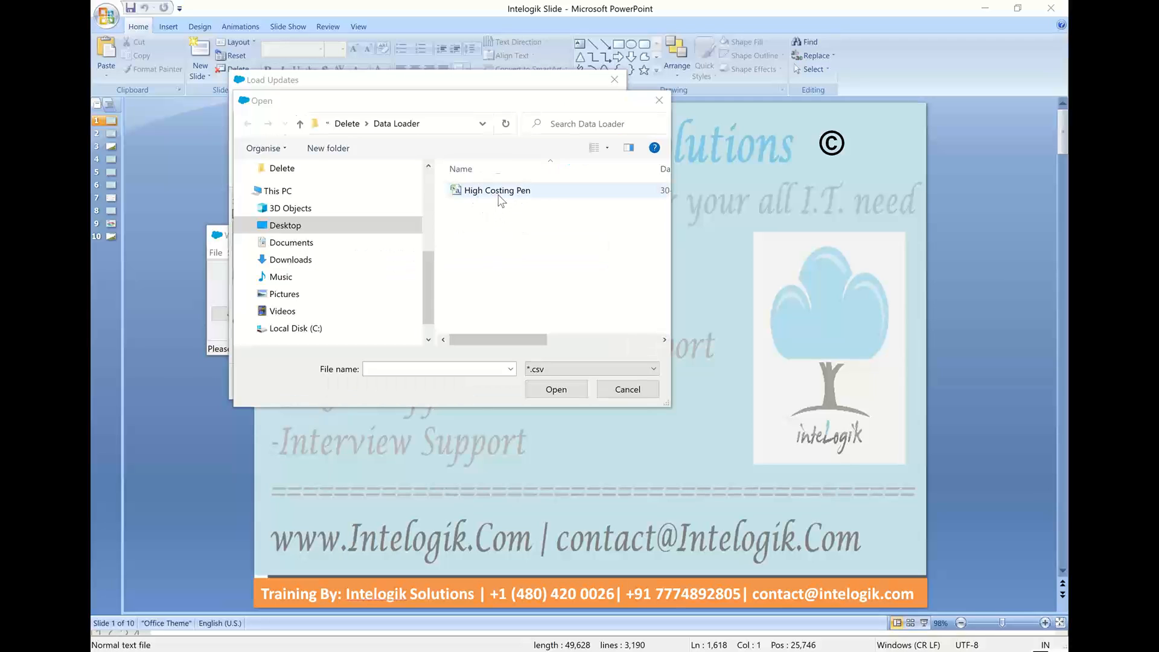
click(499, 192)
click(498, 193)
double_click(503, 192)
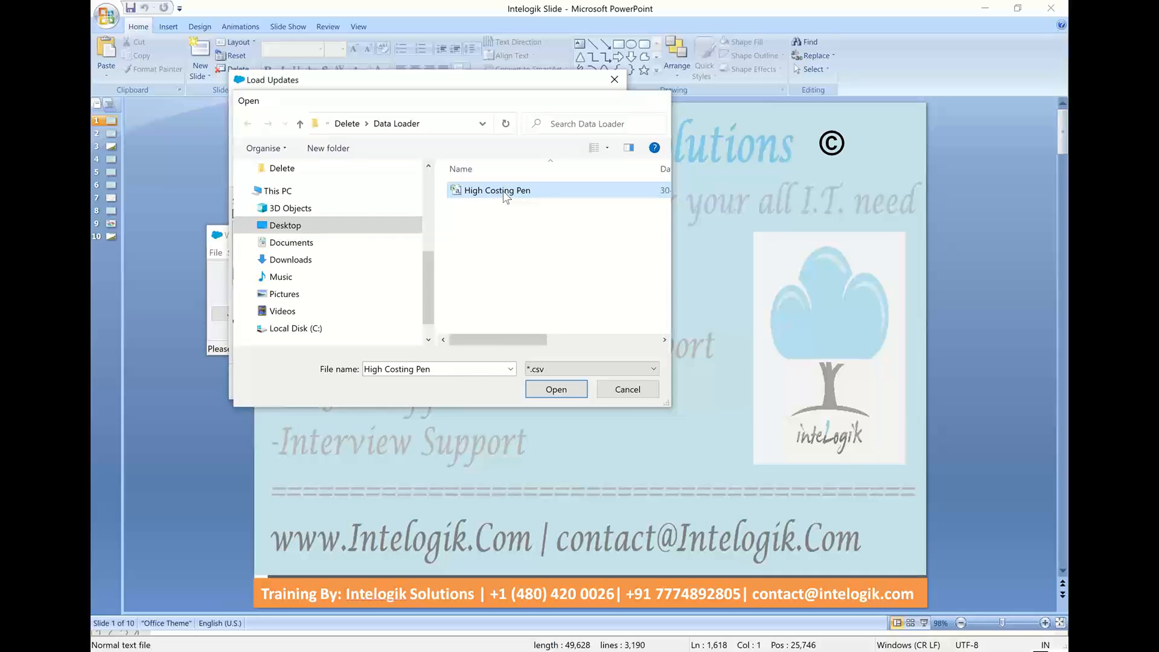
click(461, 380)
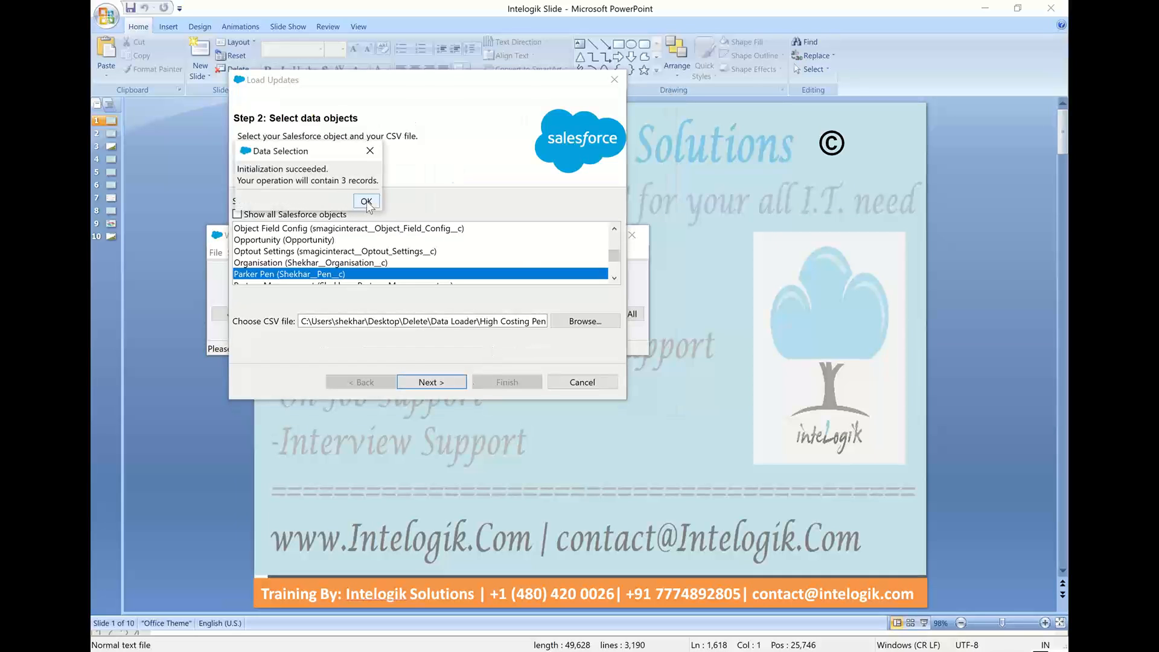
click(366, 202)
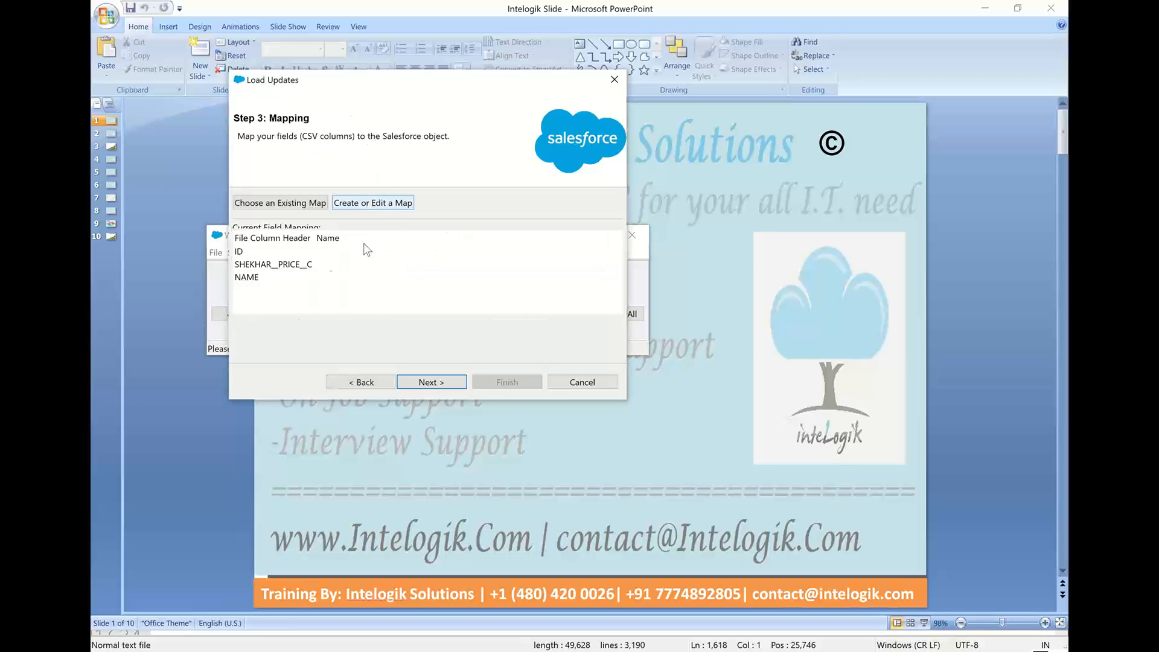
Auto-match the Salesforce fields to the CSV columns in a new map, and discard that mapping.
click(359, 205)
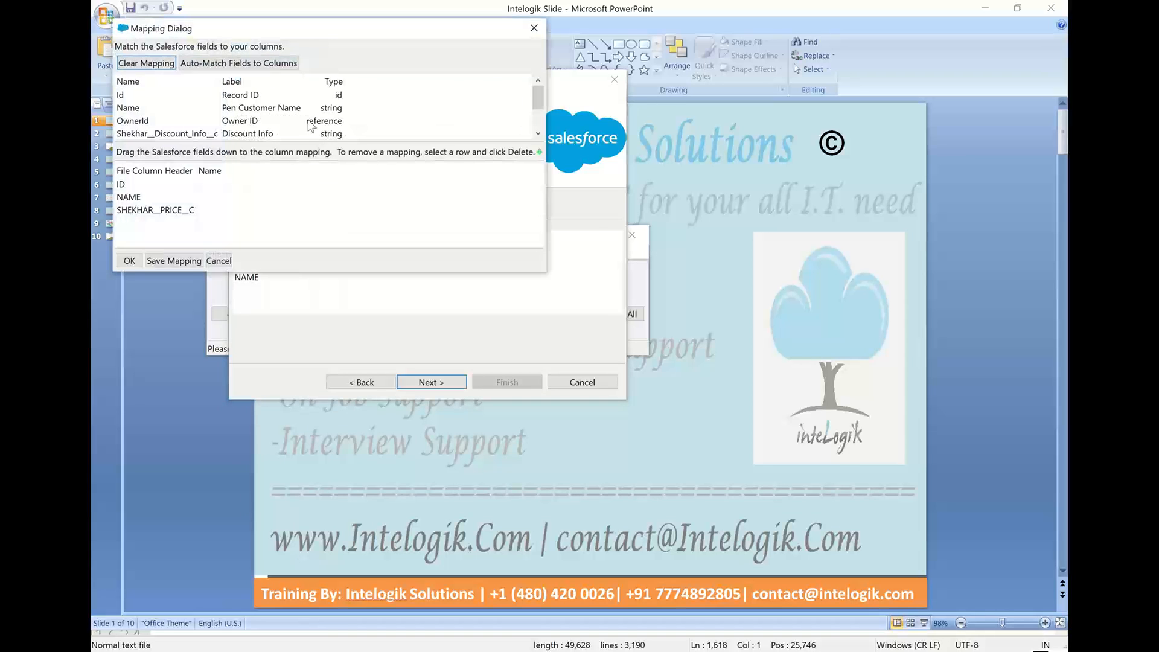
click(275, 63)
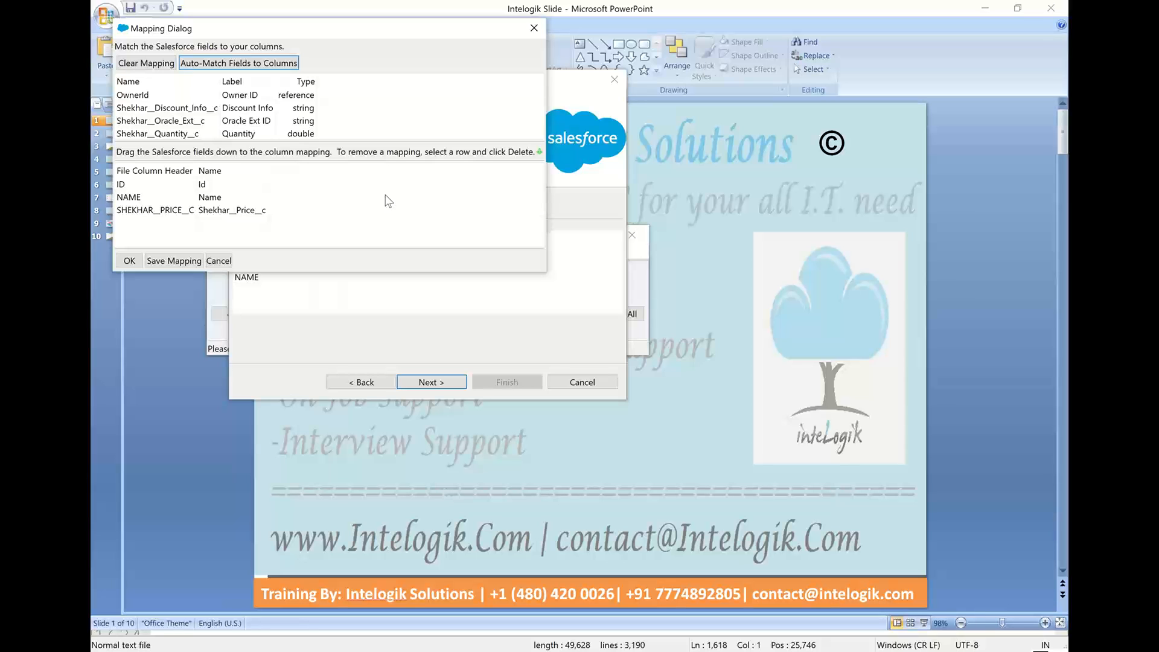
mouse_move(738, 192)
mouse_down()
mouse_move(772, 249)
mouse_move(789, 234)
mouse_up()
drag(798, 189, 701, 181)
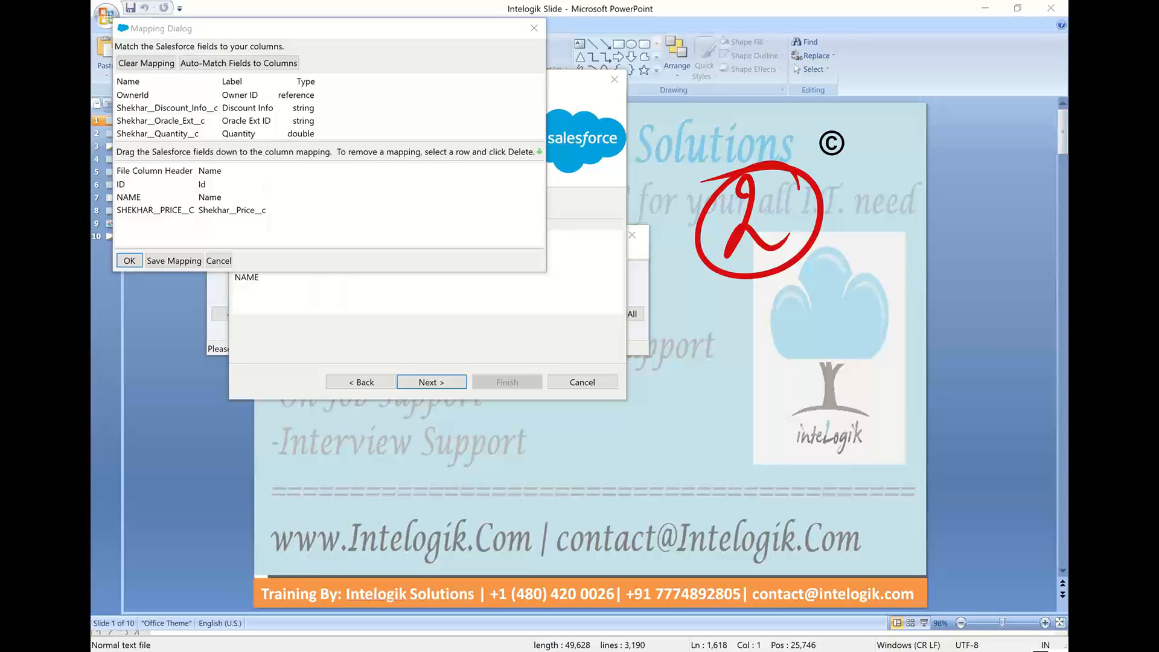
key(e)
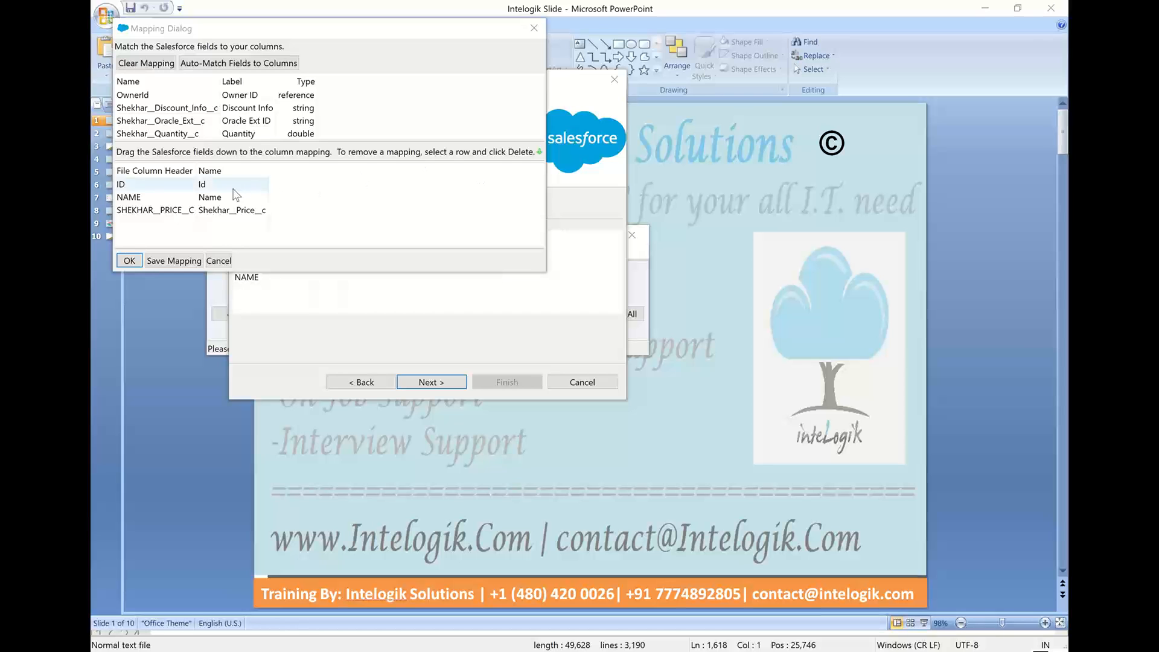
click(218, 260)
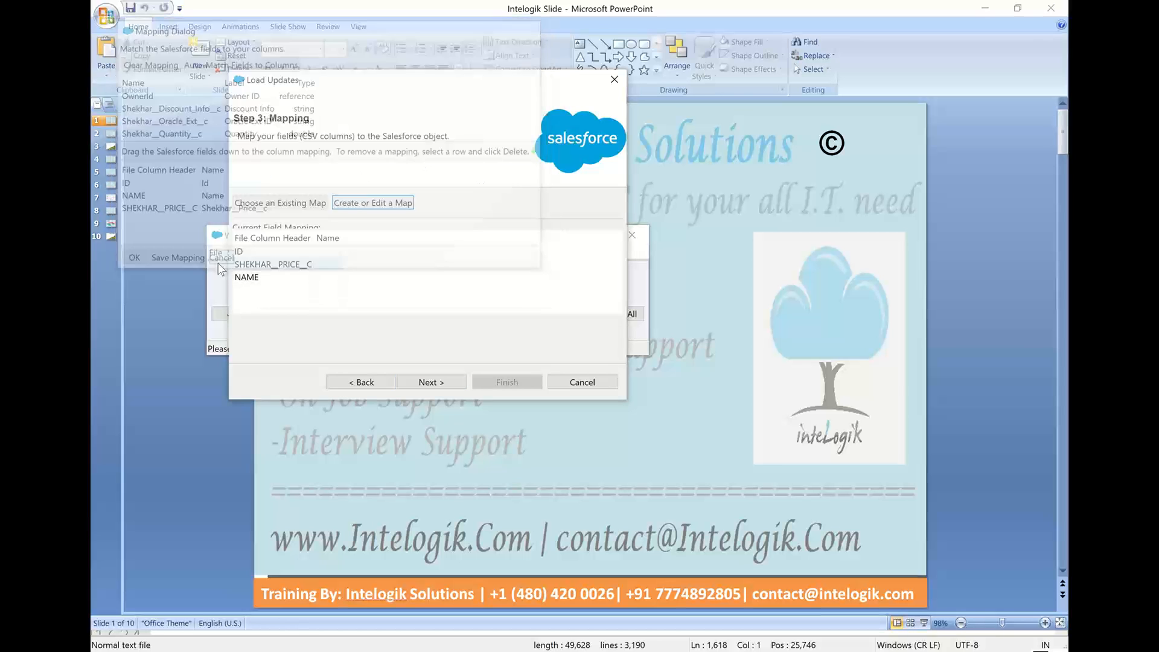
Create a new field map, assigning Id to the ID column and the custom price field to the price column.
click(387, 202)
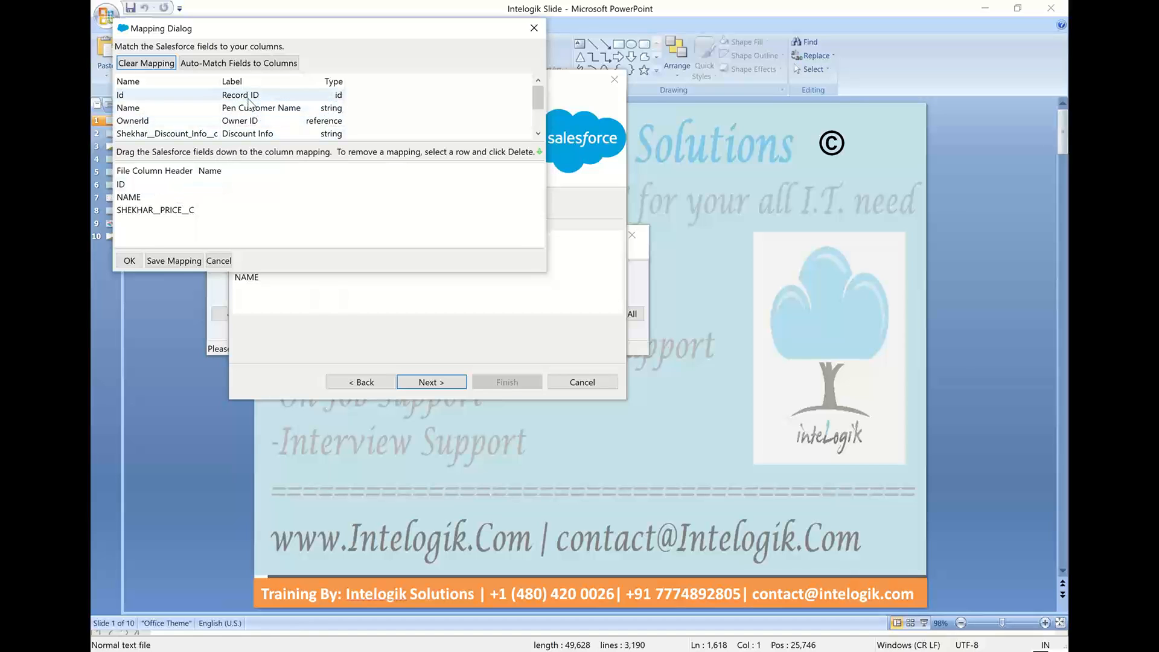
drag(249, 96, 216, 194)
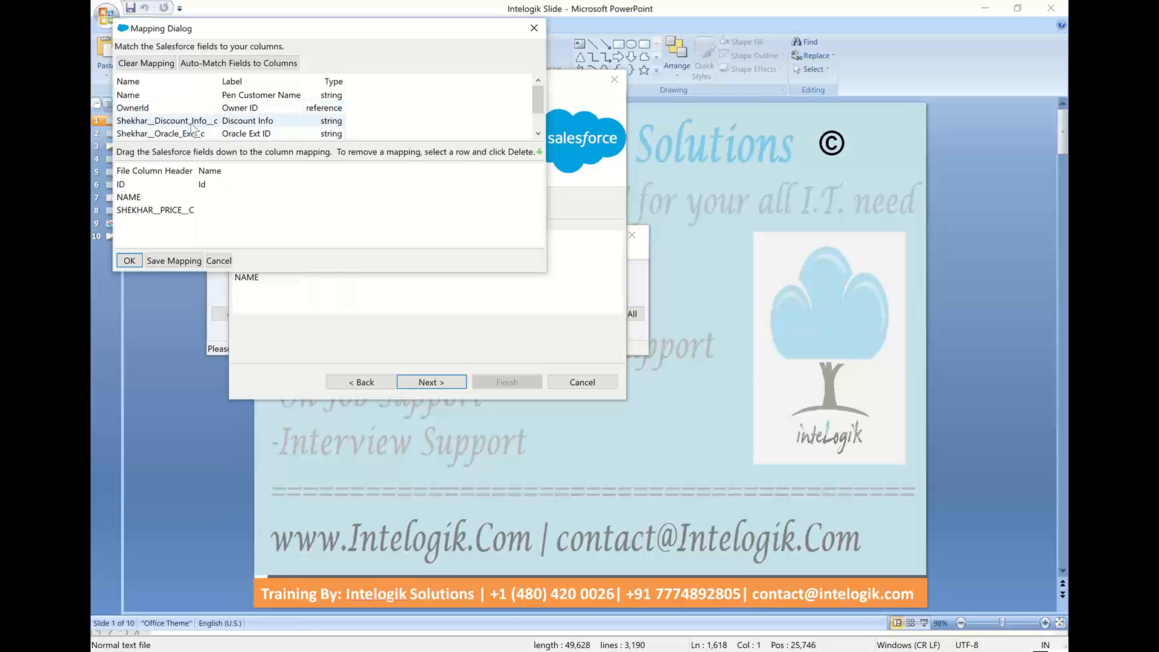
scroll(196, 128, down, 1)
drag(181, 121, 255, 219)
scroll(286, 132, up, 1)
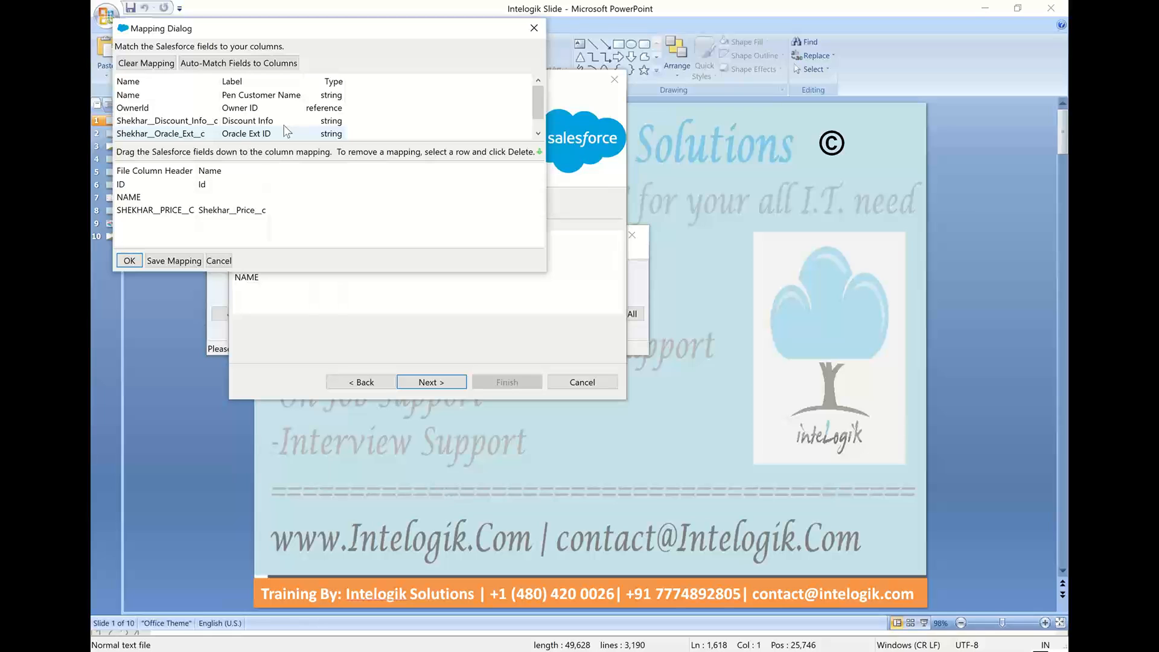
Replace the ID column's mapping with OwnerId, and map the Name field to the NAME column.
click(155, 199)
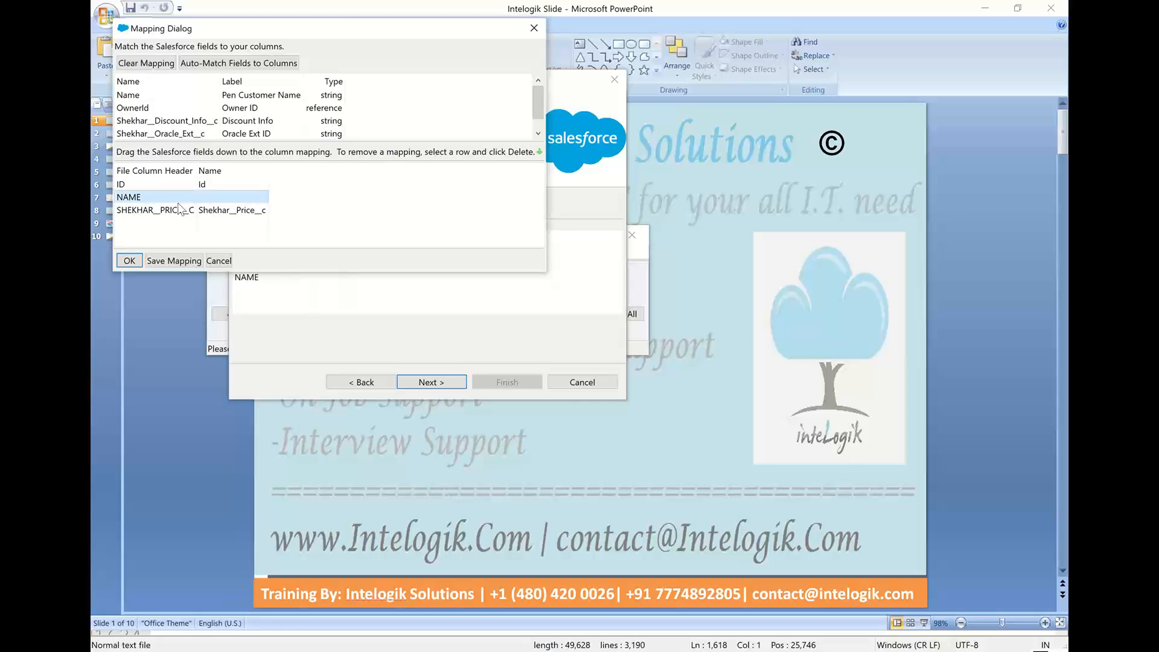
drag(514, 263, 625, 334)
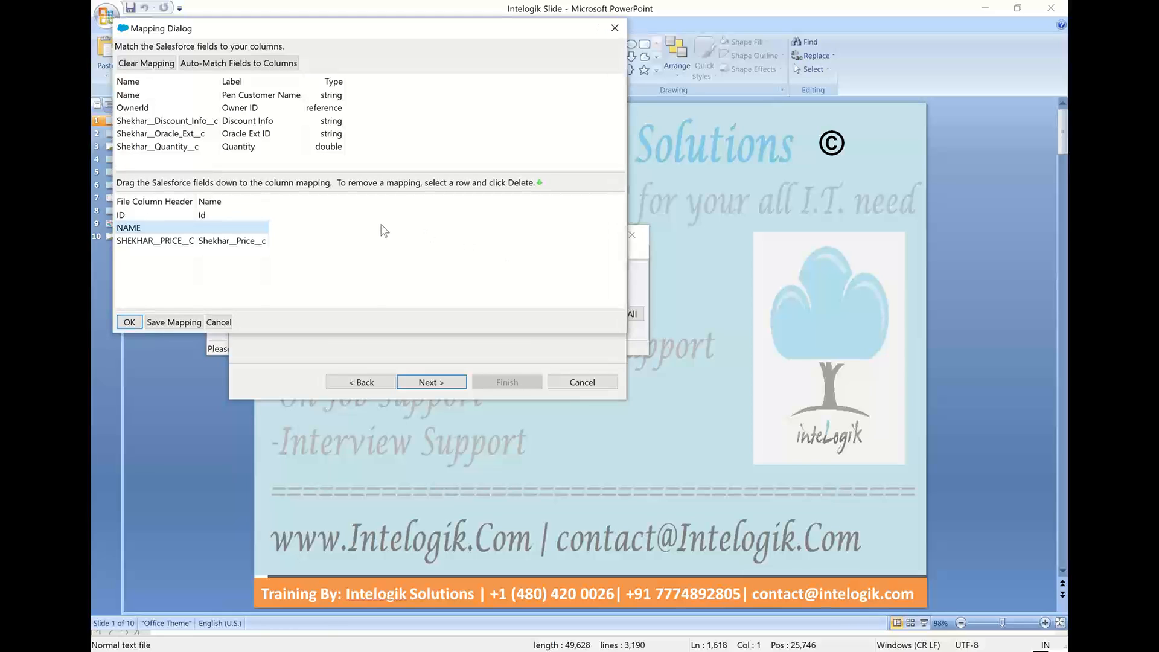
click(172, 214)
mouse_move(212, 220)
mouse_down()
mouse_move(265, 156)
mouse_move(241, 157)
mouse_move(231, 219)
mouse_up()
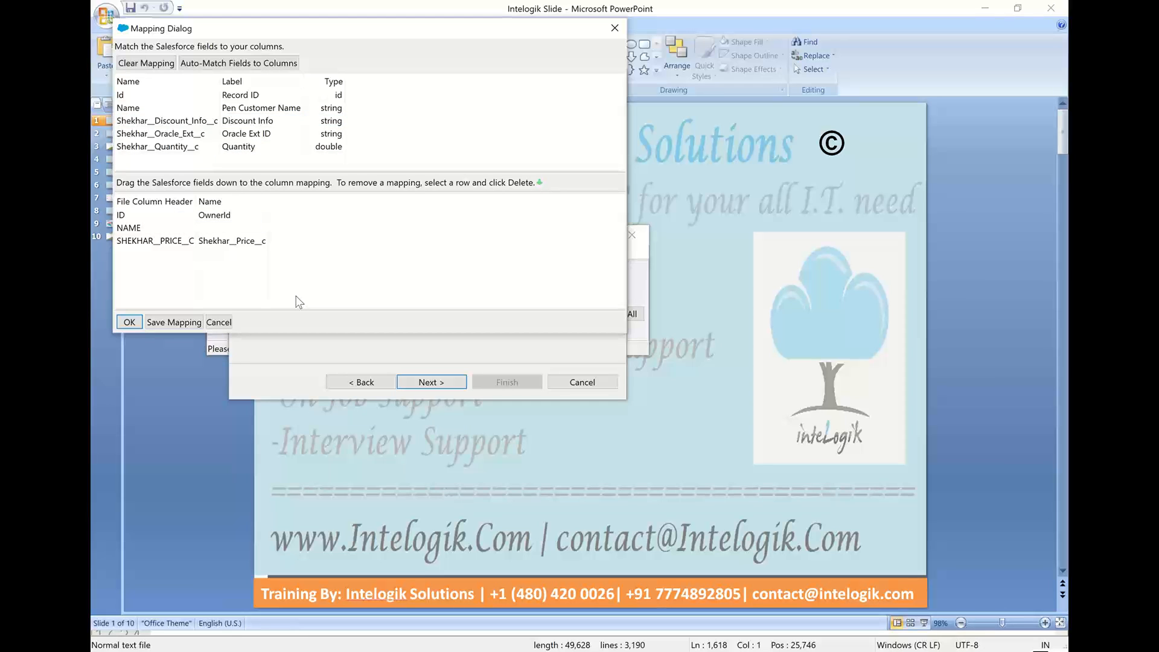
drag(263, 110, 236, 233)
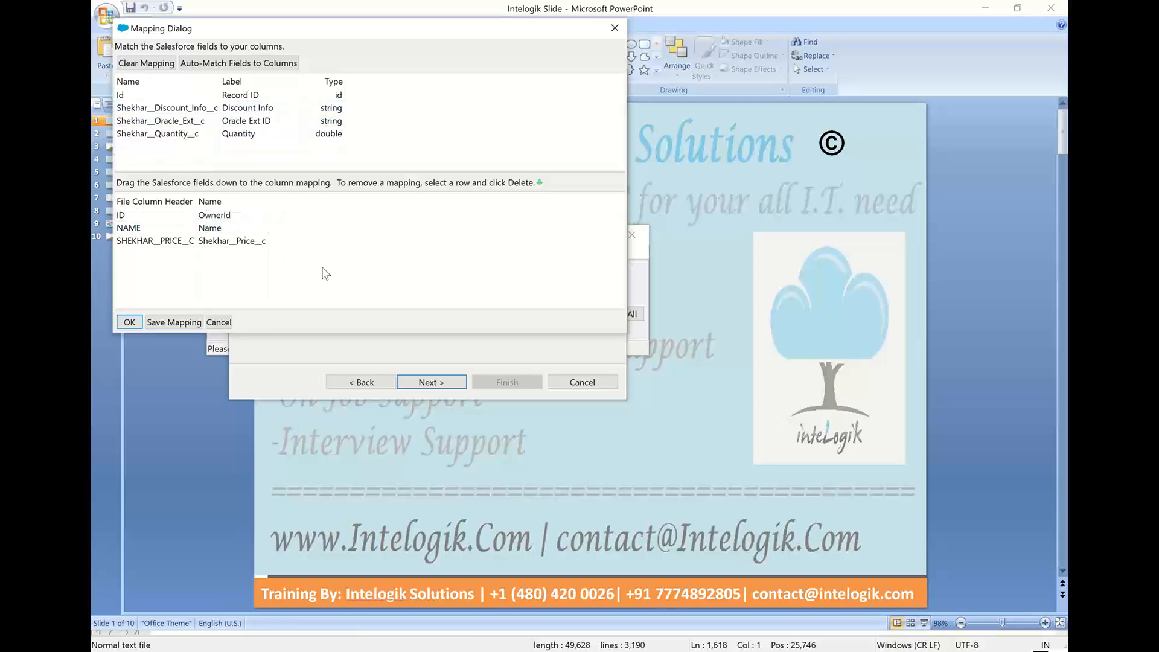
drag(253, 199, 344, 155)
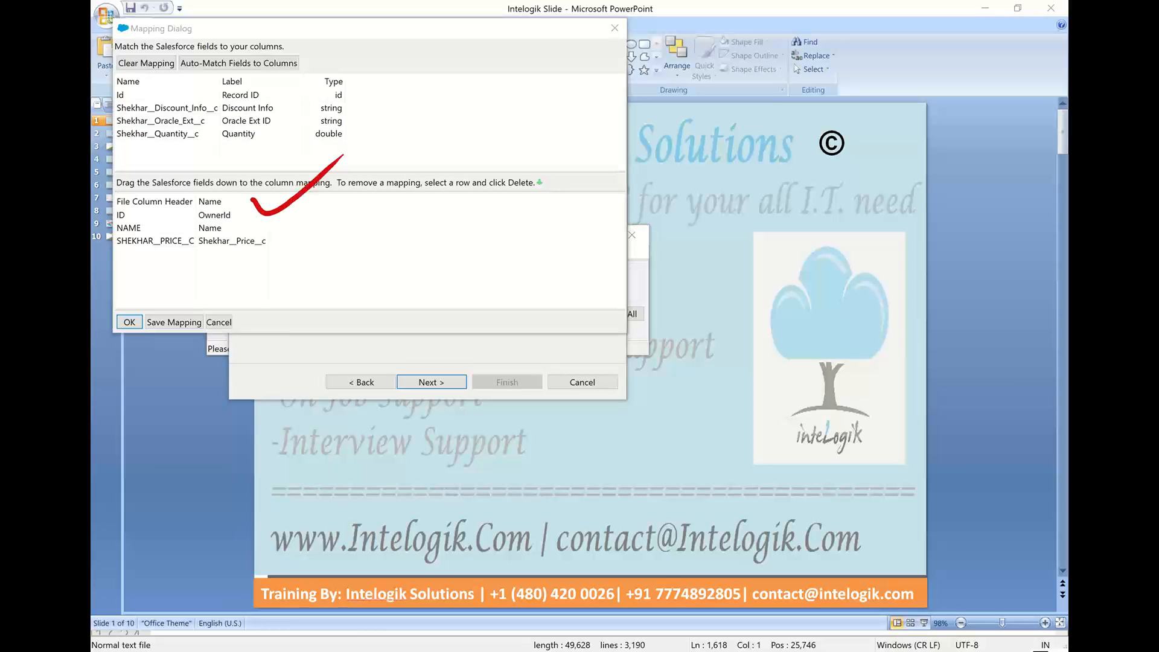
mouse_move(306, 36)
mouse_down()
mouse_move(278, 31)
mouse_move(326, 55)
mouse_move(171, 63)
mouse_up()
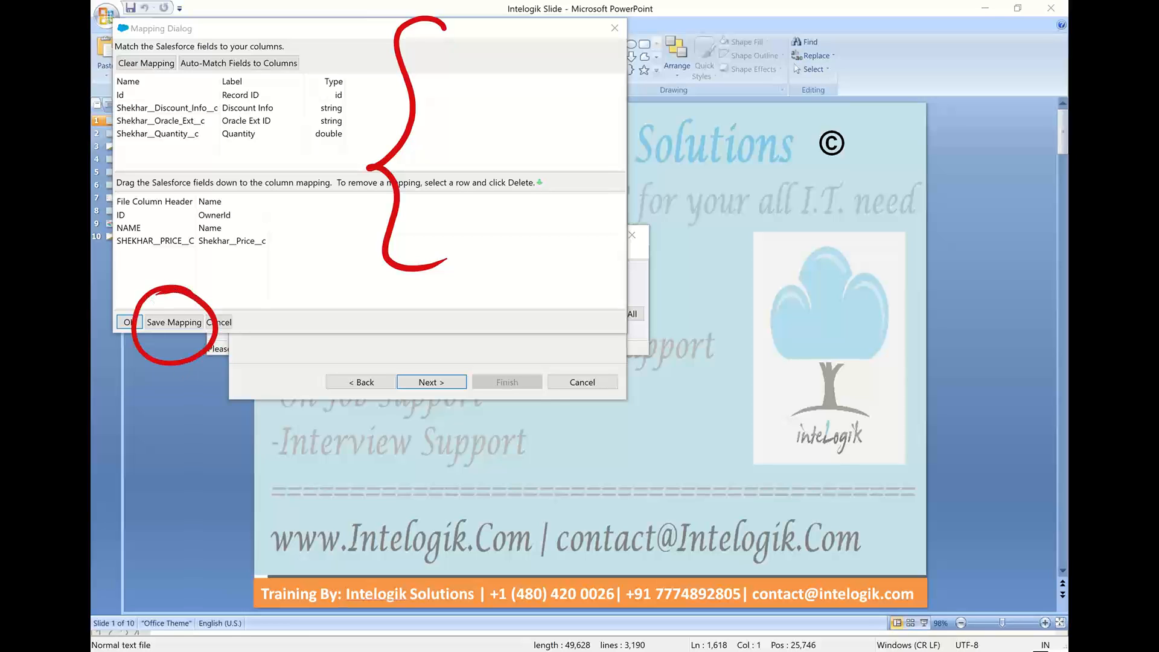
mouse_move(542, 114)
mouse_down()
mouse_move(532, 114)
mouse_move(636, 123)
mouse_move(720, 92)
mouse_up()
drag(550, 209, 718, 121)
drag(566, 232, 776, 135)
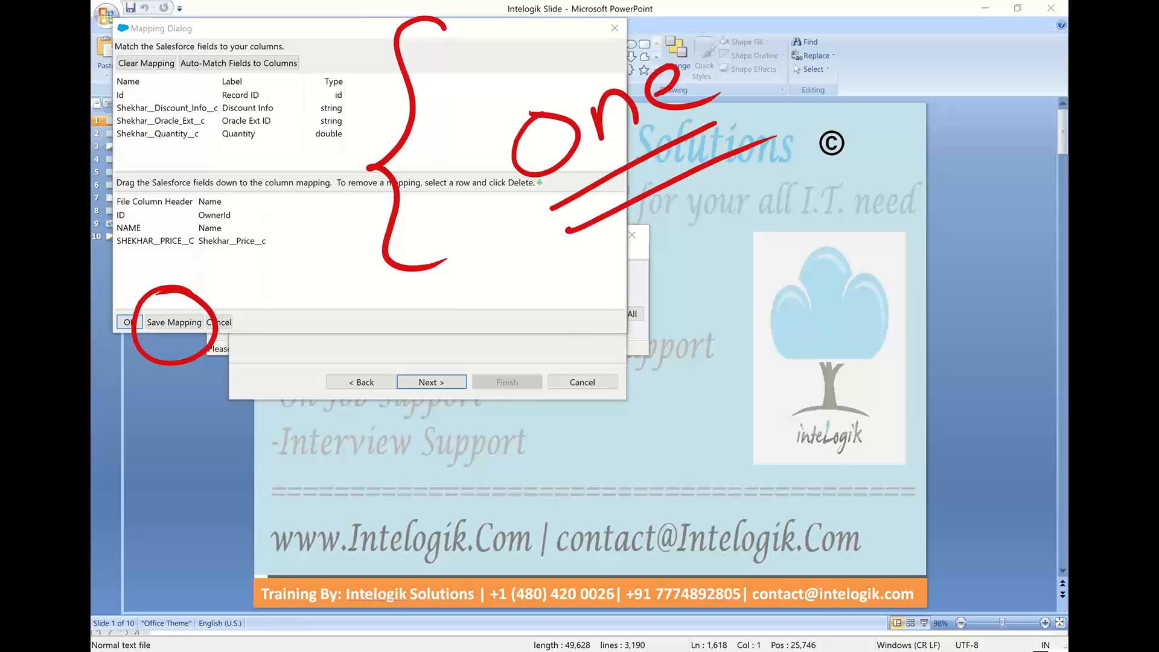
key(Escape)
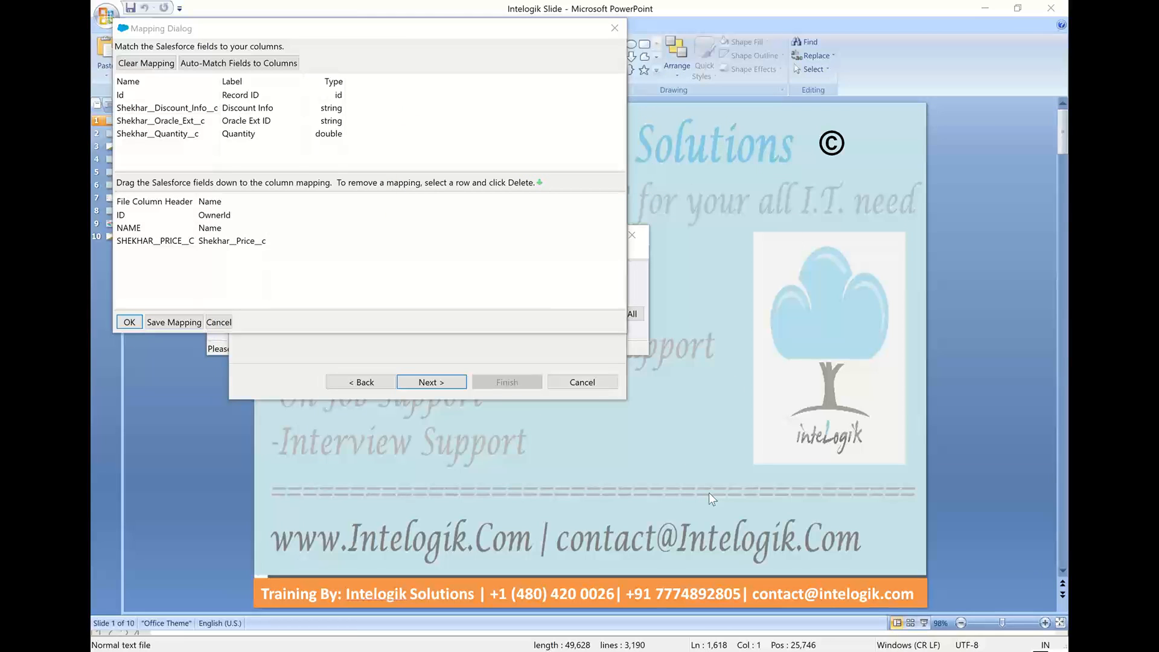
Save the current field mapping as "Mapping for record id" in the Data Loader folder, and close the mapping dialog.
click(174, 322)
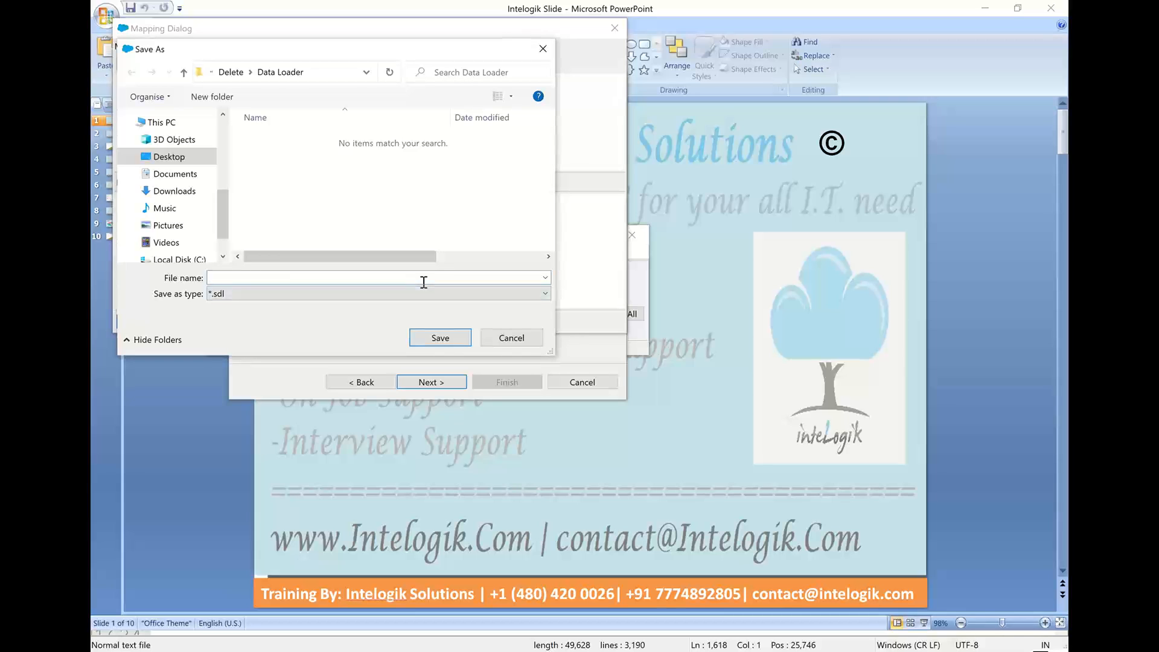
text(Mapping fo)
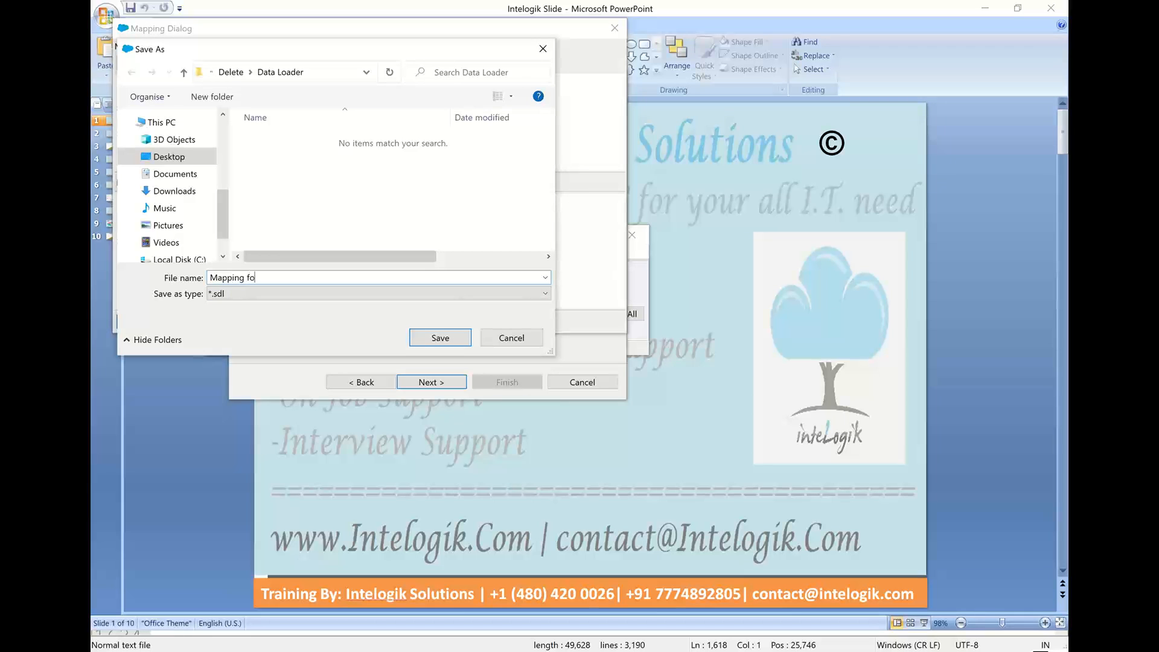
text(r recod)
key(BackSpace)
text(rd isd)
click(444, 337)
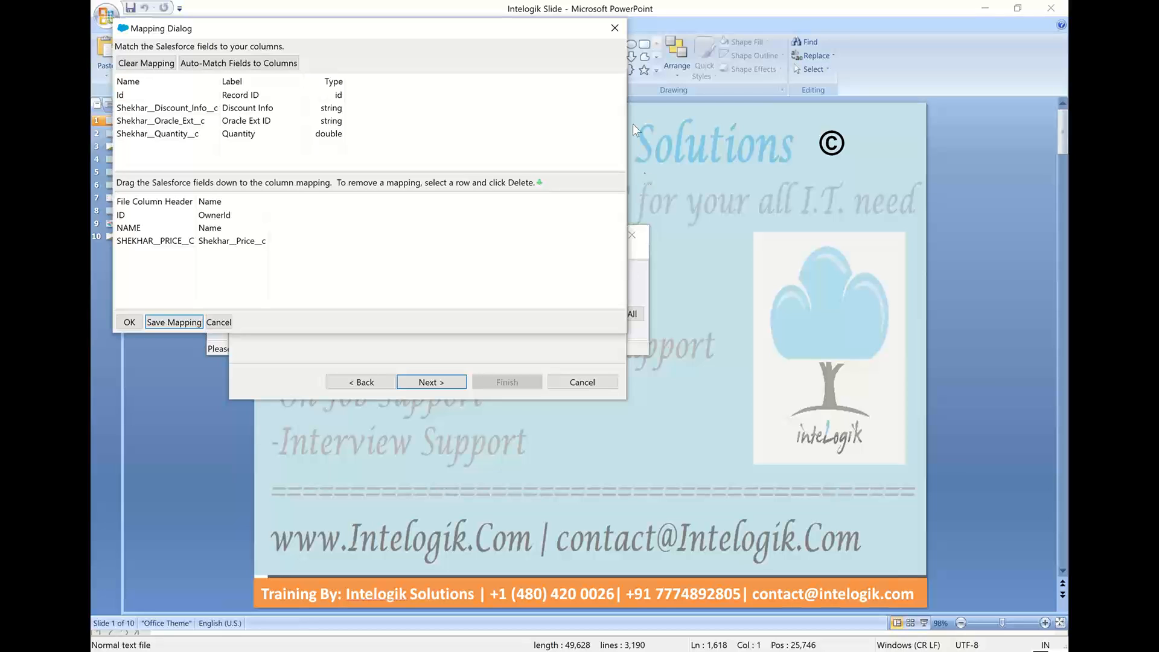
click(610, 32)
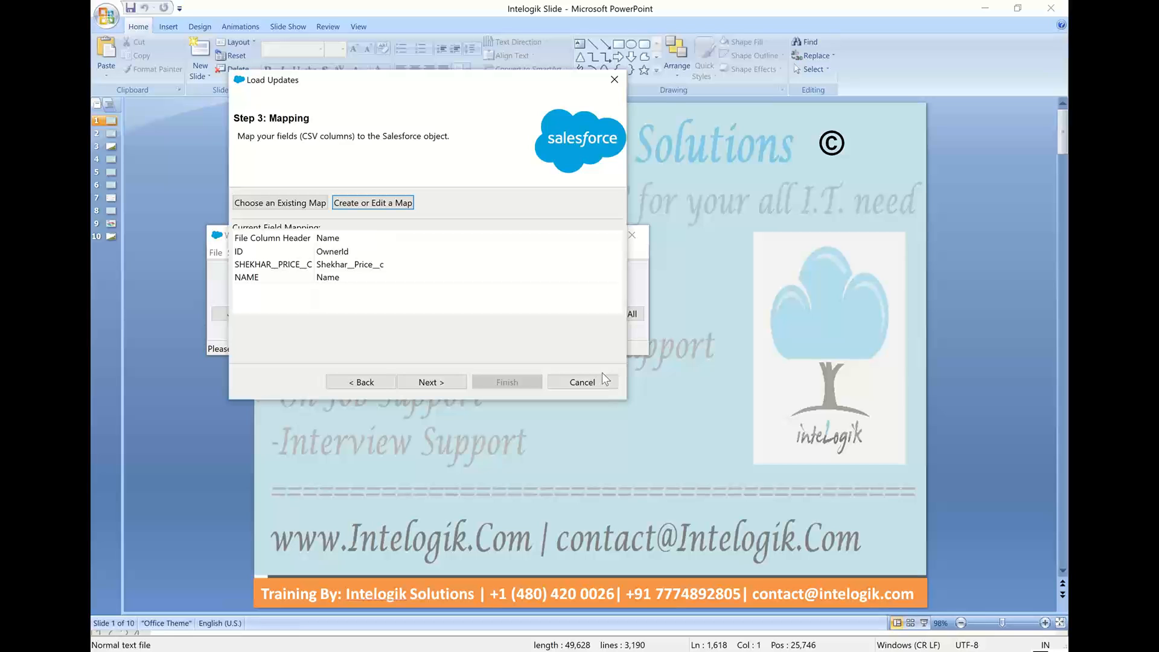
click(392, 204)
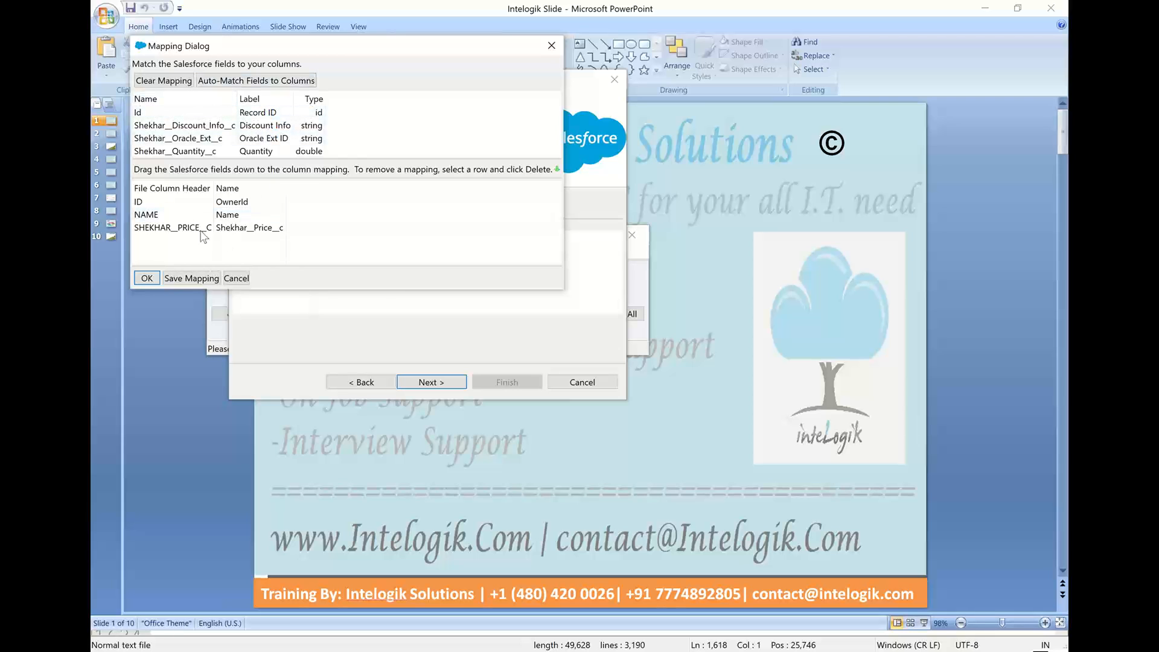
mouse_move(235, 202)
mouse_down()
mouse_move(271, 120)
mouse_move(243, 203)
mouse_up()
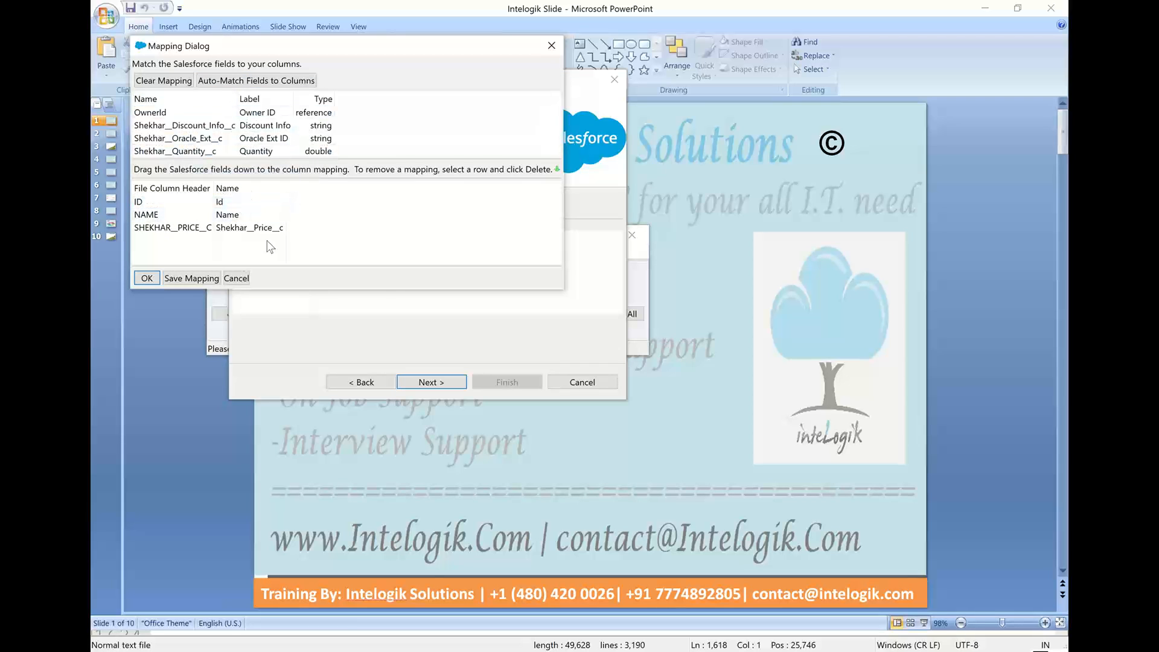
click(248, 277)
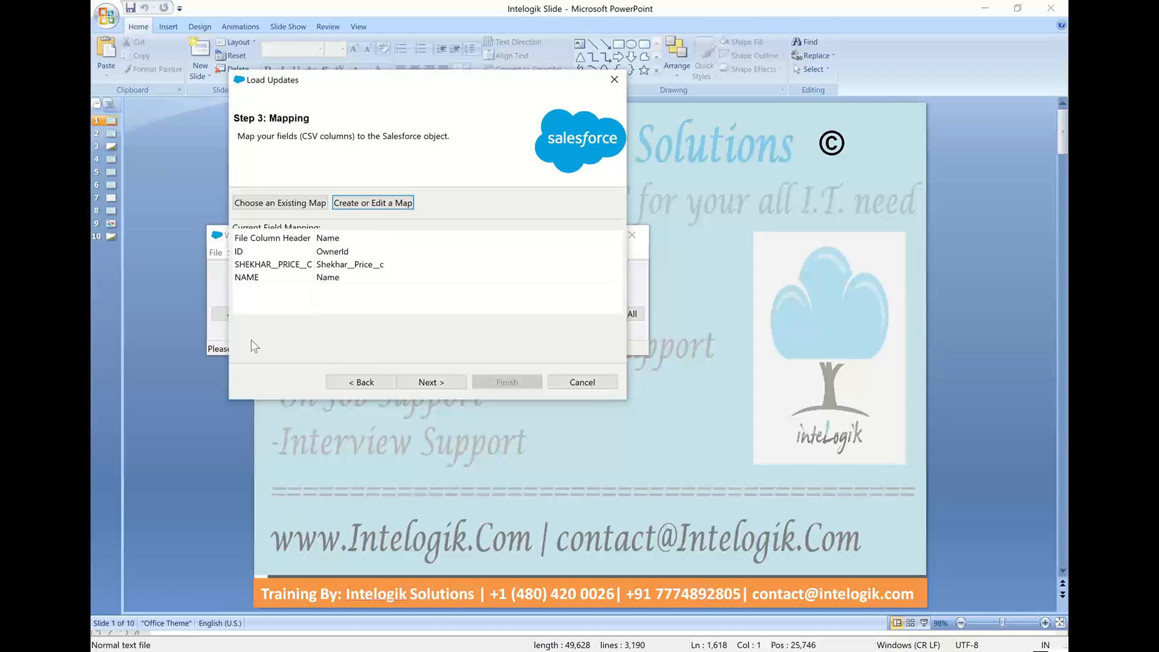
key(ctrl+shift+3)
mouse_move(517, 99)
mouse_down()
mouse_move(310, 158)
mouse_move(294, 191)
mouse_up()
drag(294, 159, 351, 159)
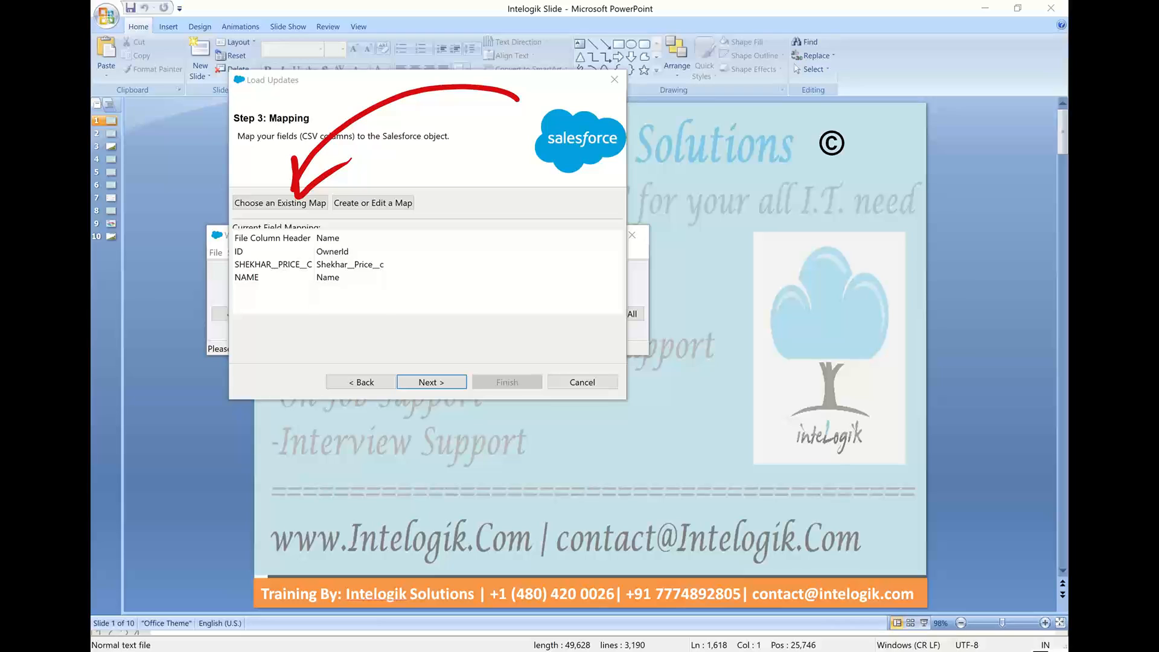
key(Escape)
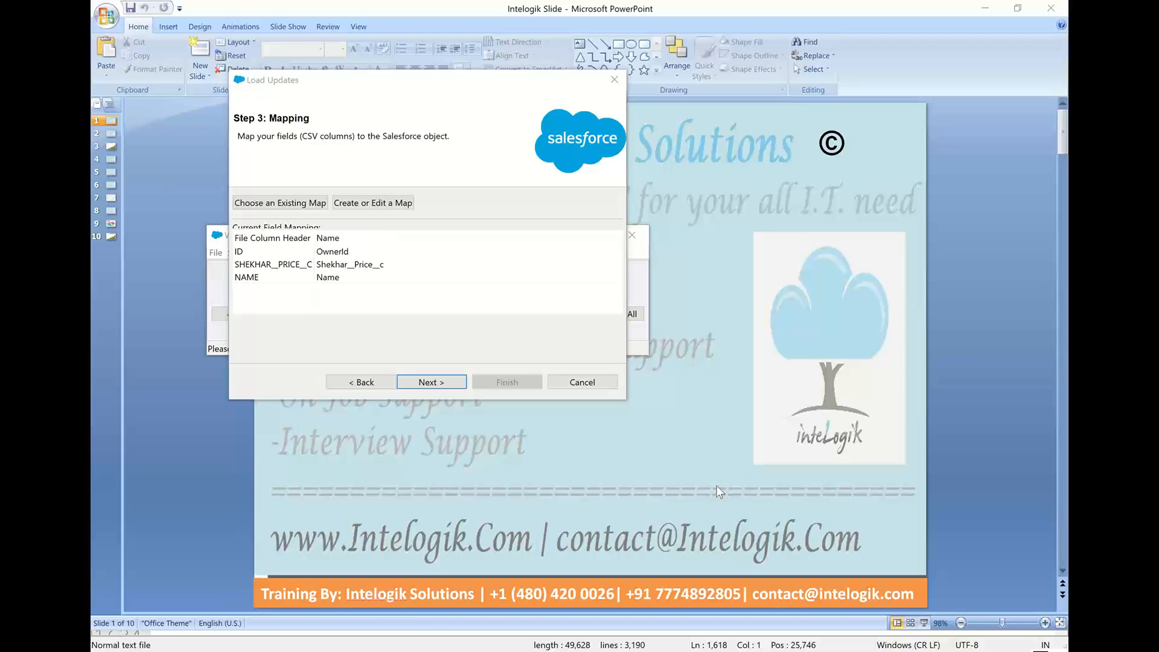
Load the existing map Mapping for record id.sdl from the Data Loader folder.
click(280, 203)
click(562, 208)
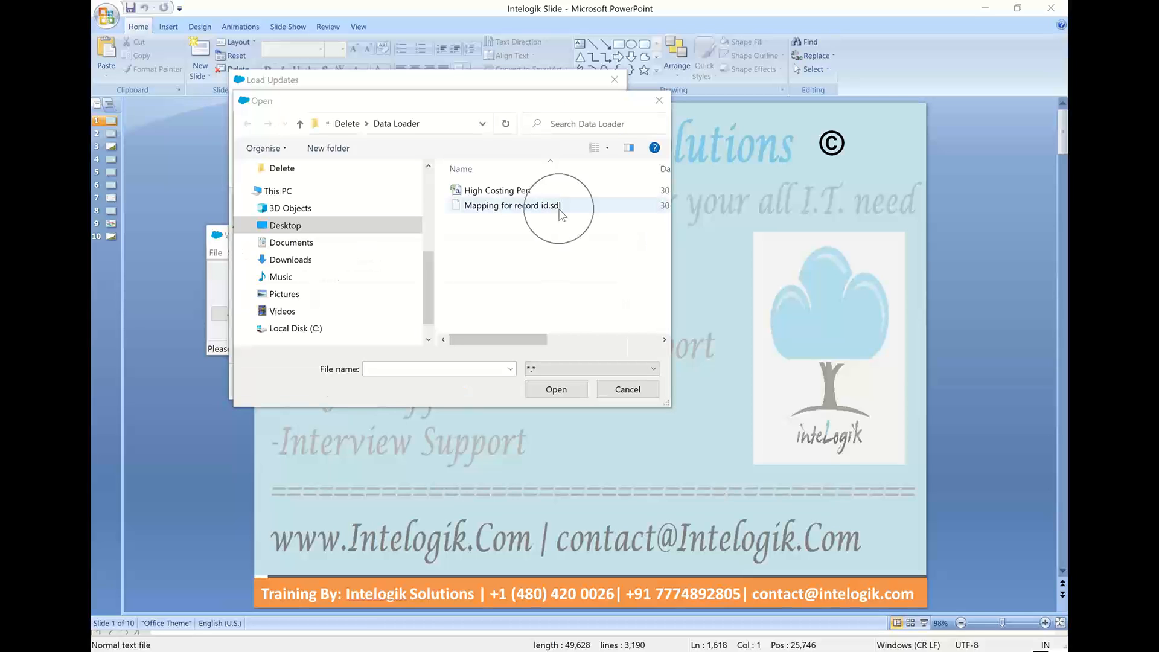
double_click(558, 207)
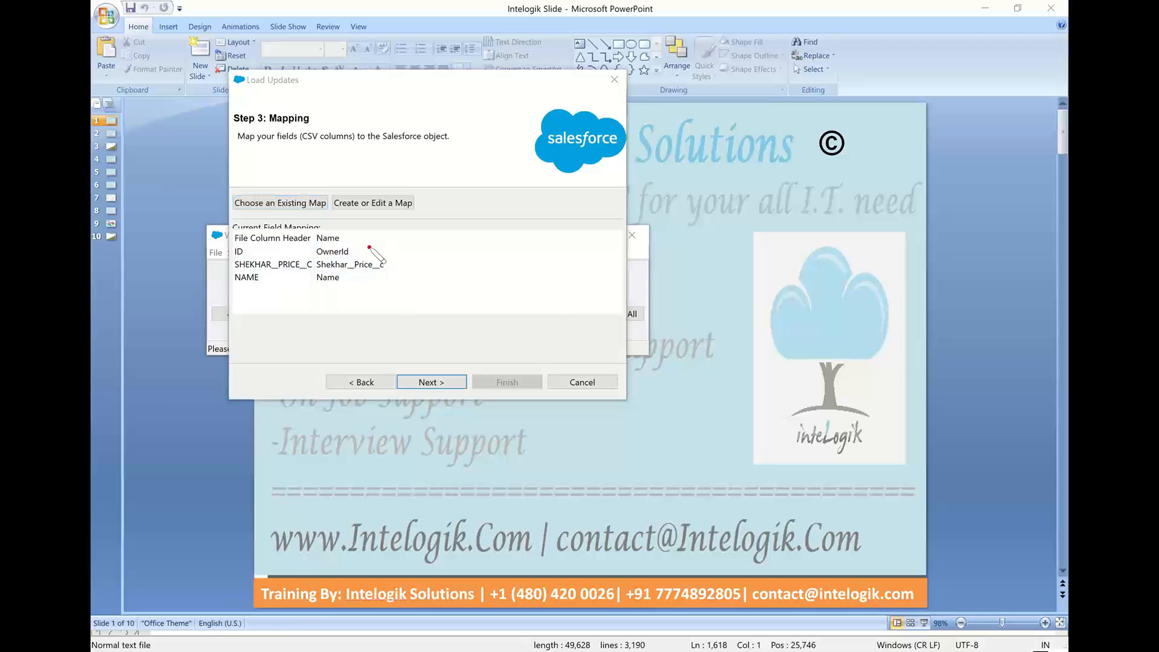
drag(368, 248, 442, 203)
mouse_move(389, 139)
mouse_down()
mouse_move(408, 149)
mouse_move(270, 232)
mouse_up()
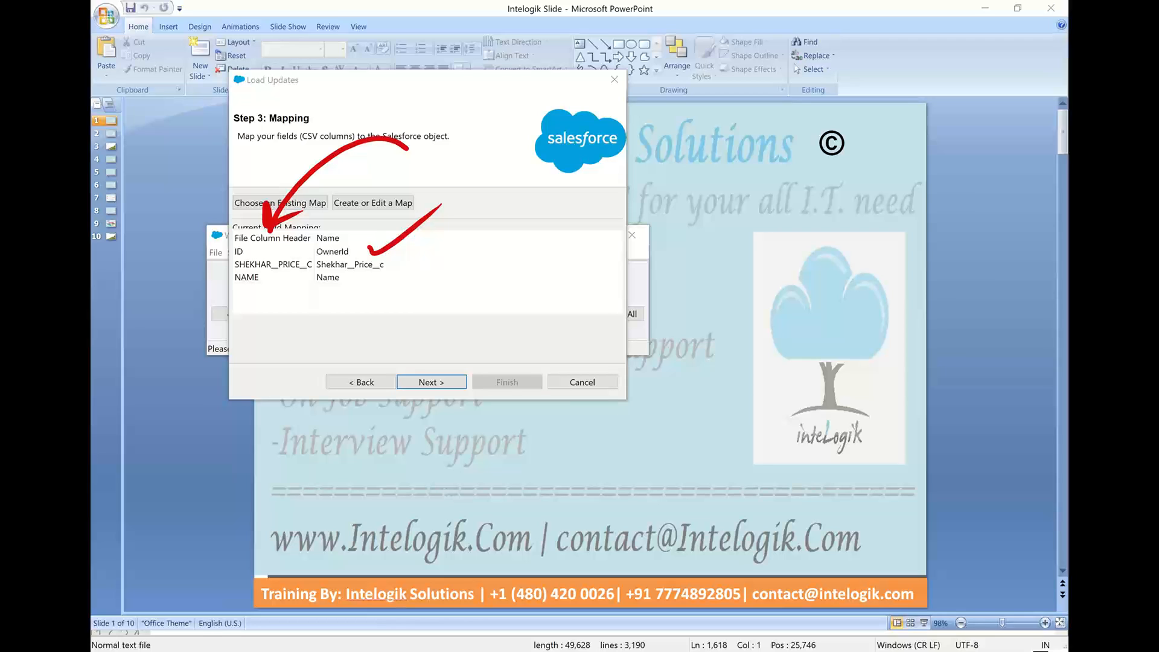
drag(668, 221, 681, 259)
mouse_move(756, 176)
mouse_down()
mouse_move(772, 166)
mouse_move(748, 170)
mouse_up()
mouse_move(837, 132)
mouse_down()
mouse_move(628, 308)
mouse_move(815, 112)
mouse_up()
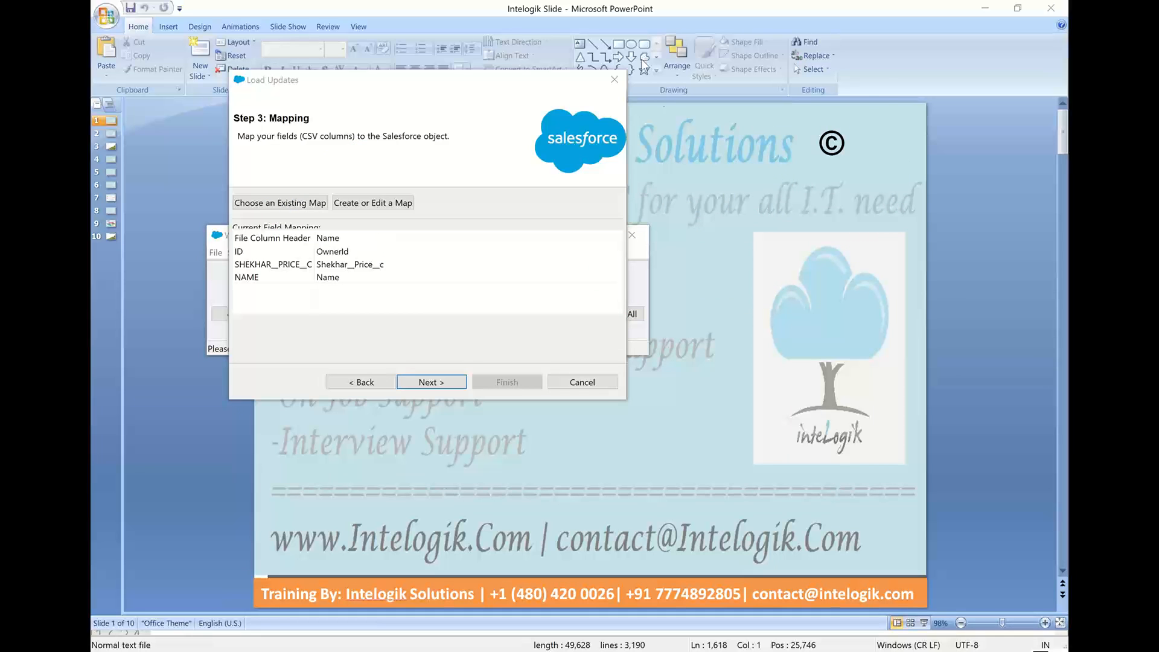
Close the current update wizard and start a new update on Parker Pen with the High Costing Pen CSV, proceeding to field mapping.
click(615, 79)
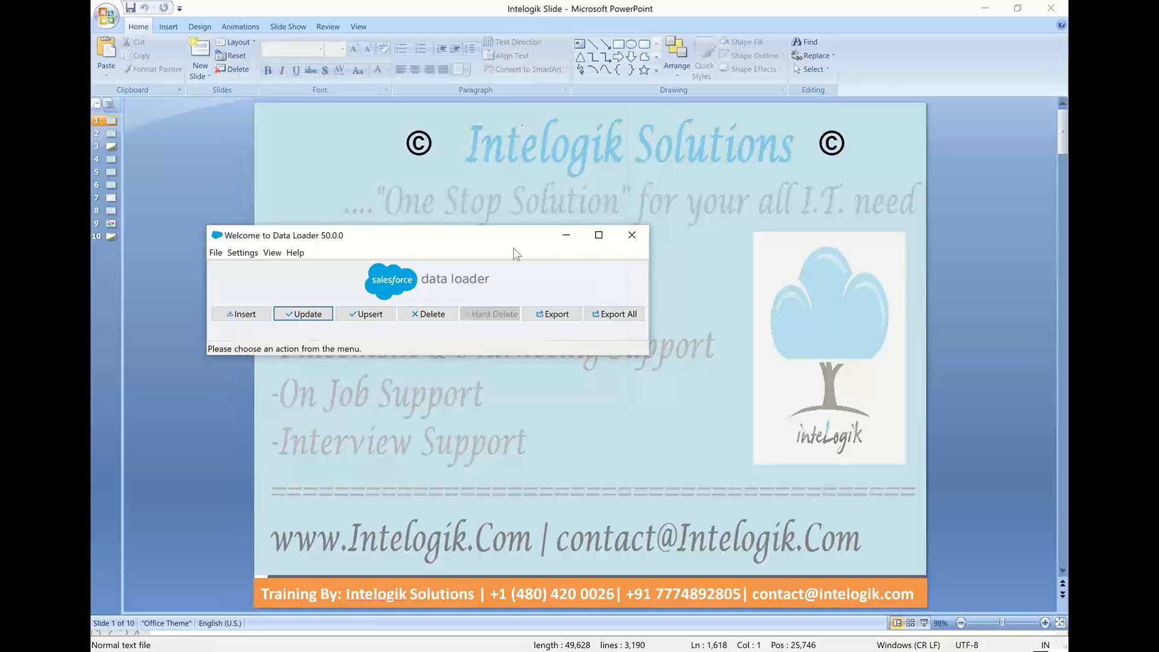
drag(501, 241, 496, 146)
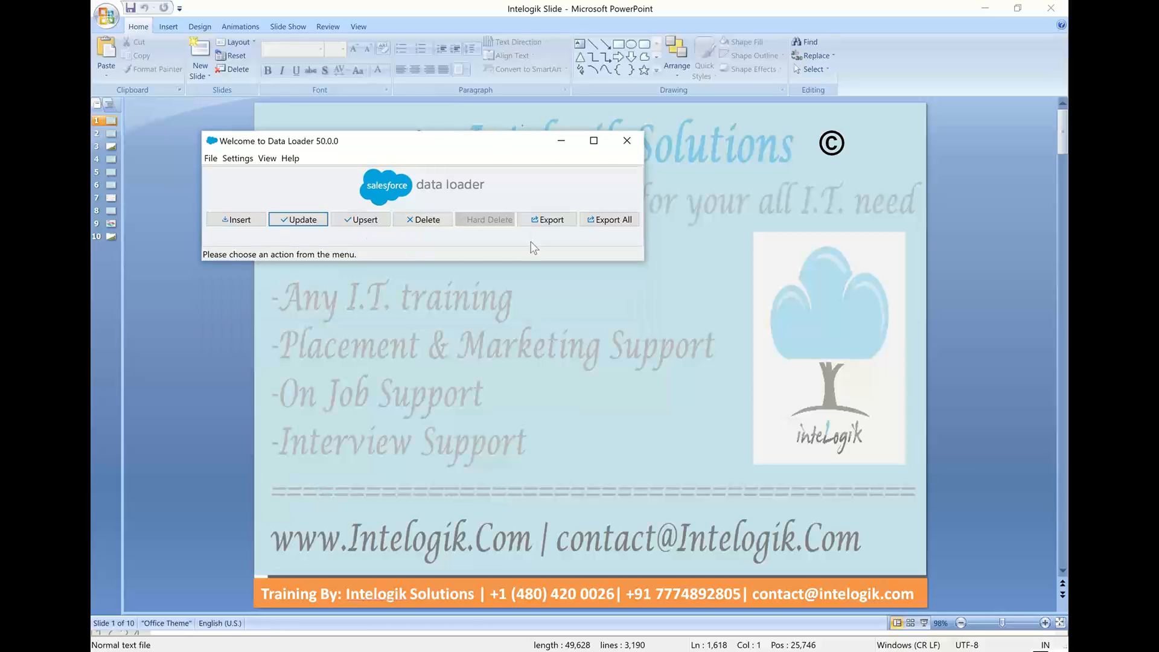
click(315, 223)
click(307, 206)
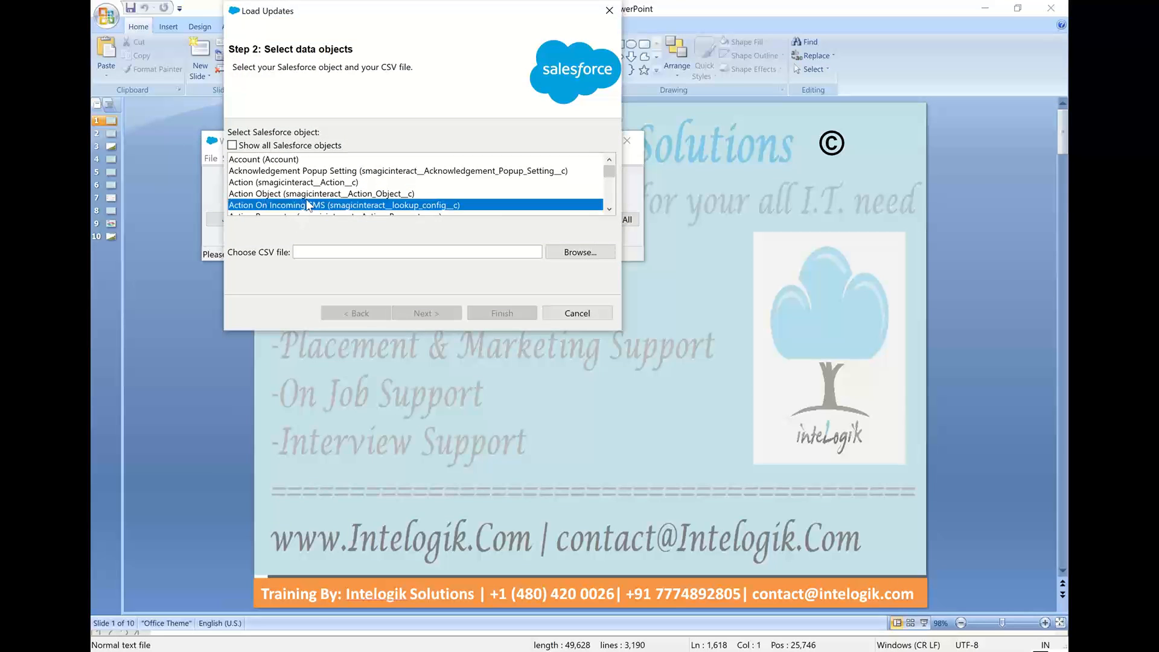
key(p)
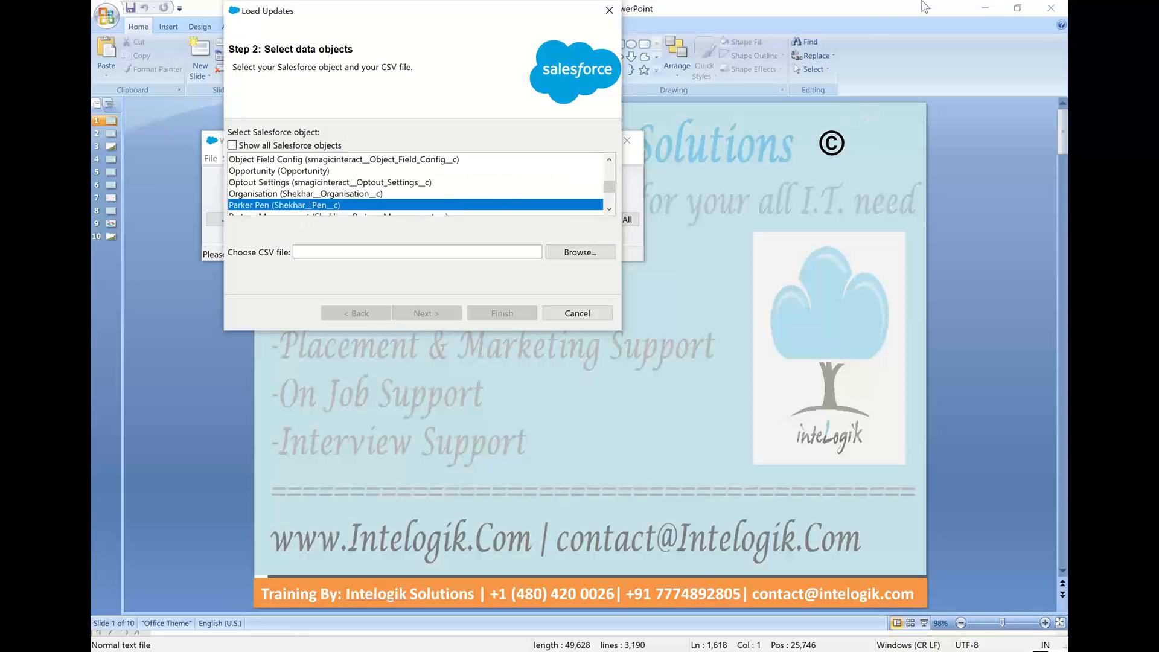
click(910, 34)
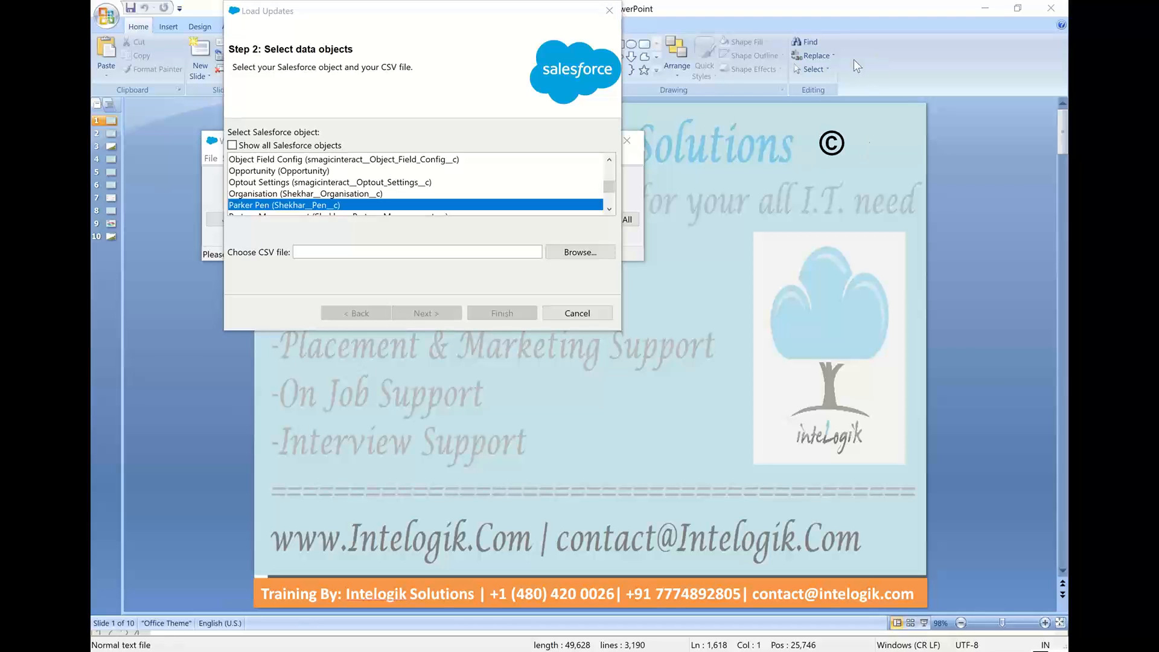
click(406, 208)
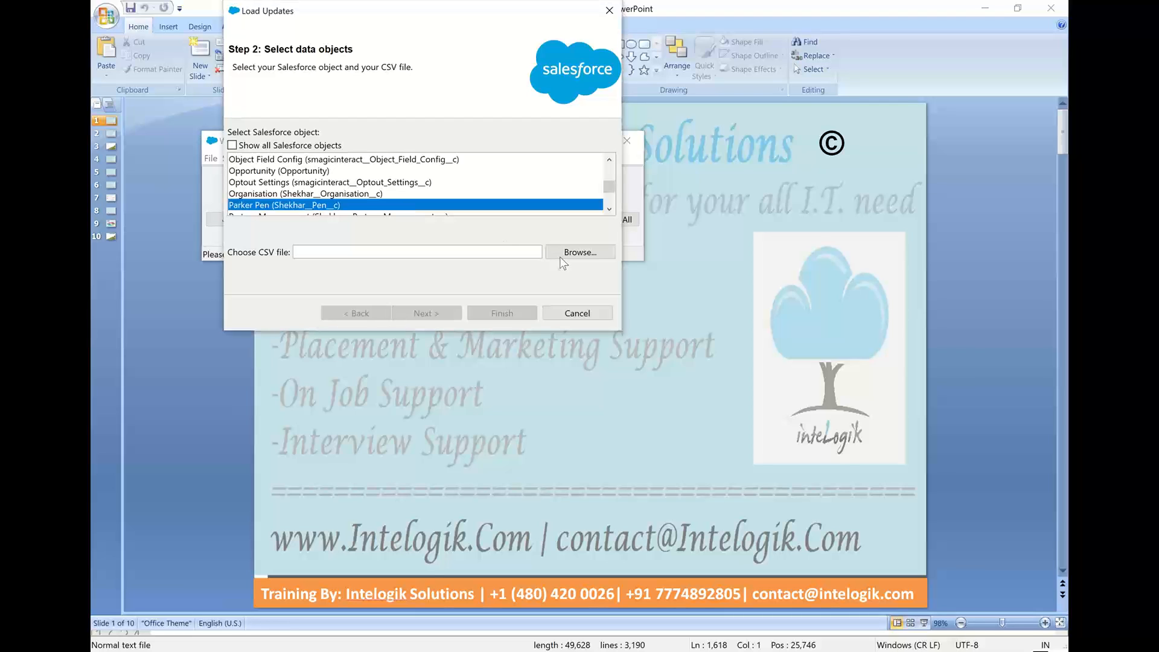
click(641, 306)
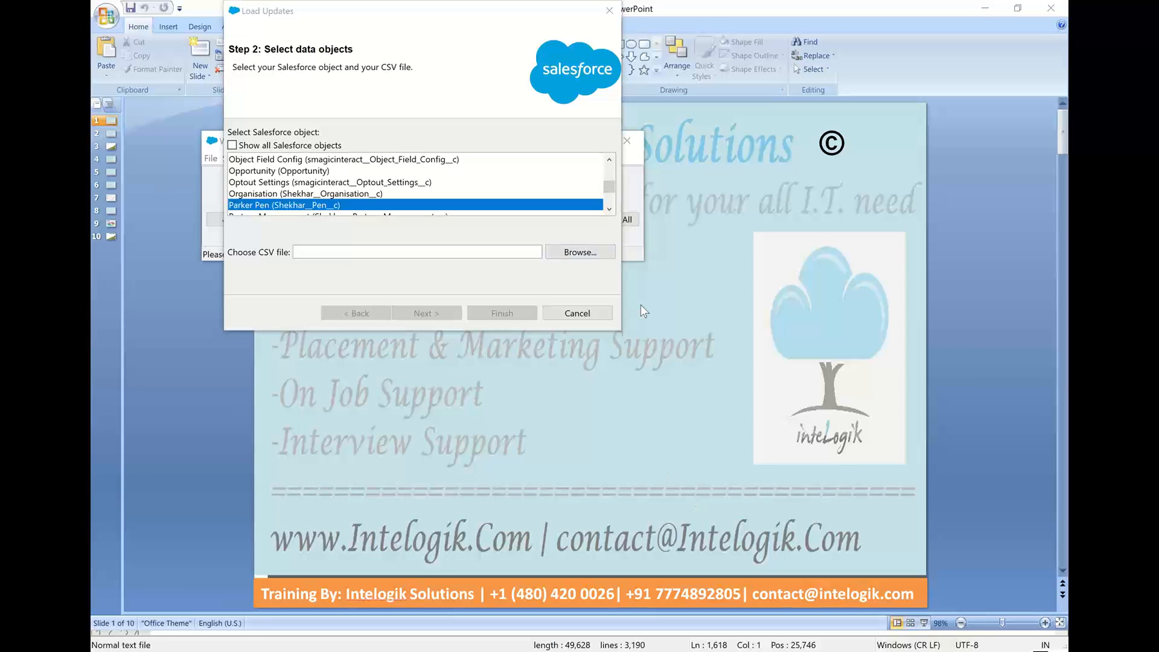
double_click(516, 123)
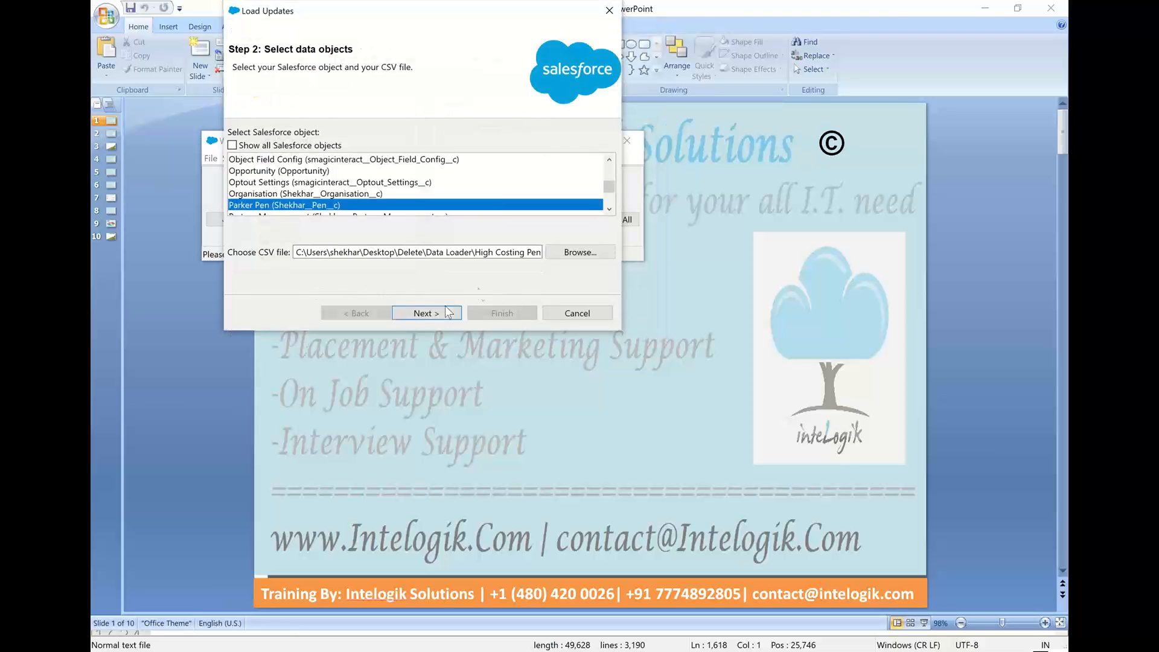
click(448, 312)
Create a new map by auto-matching the Salesforce fields to the CSV columns, and accept it.
click(315, 149)
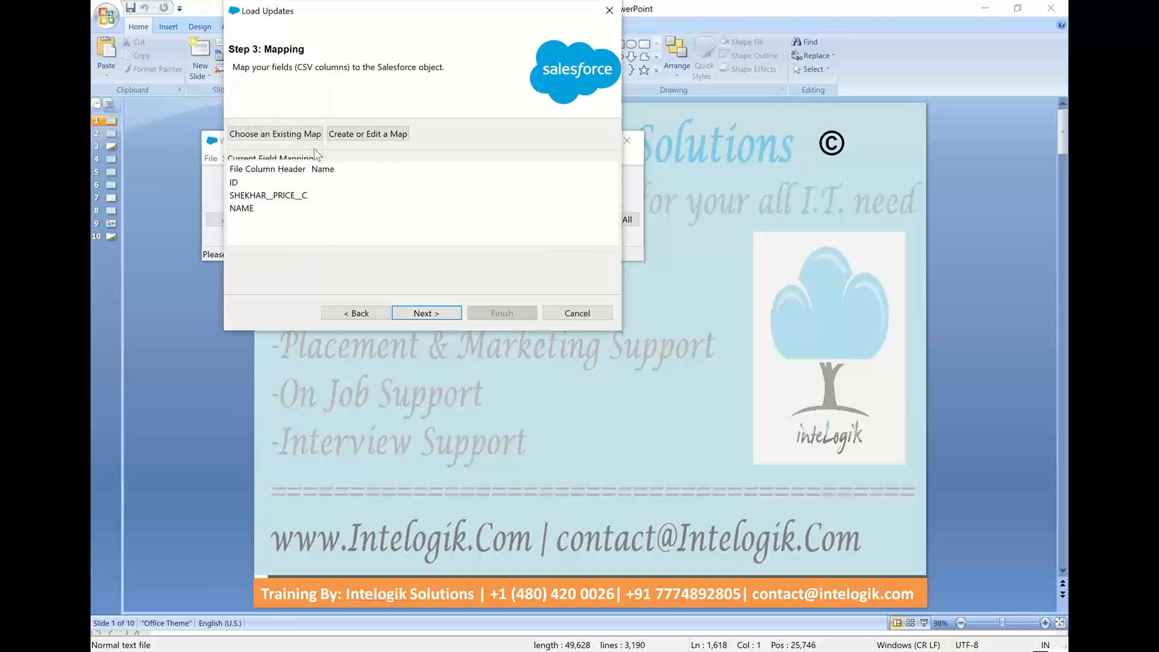
click(350, 132)
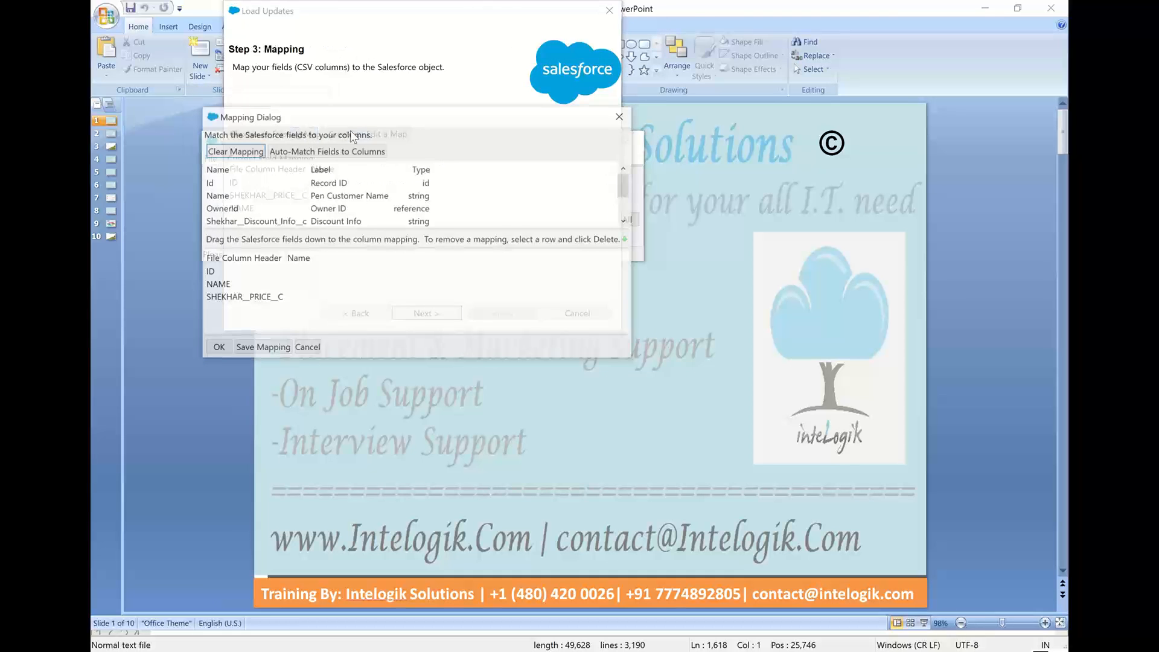
click(279, 152)
click(216, 349)
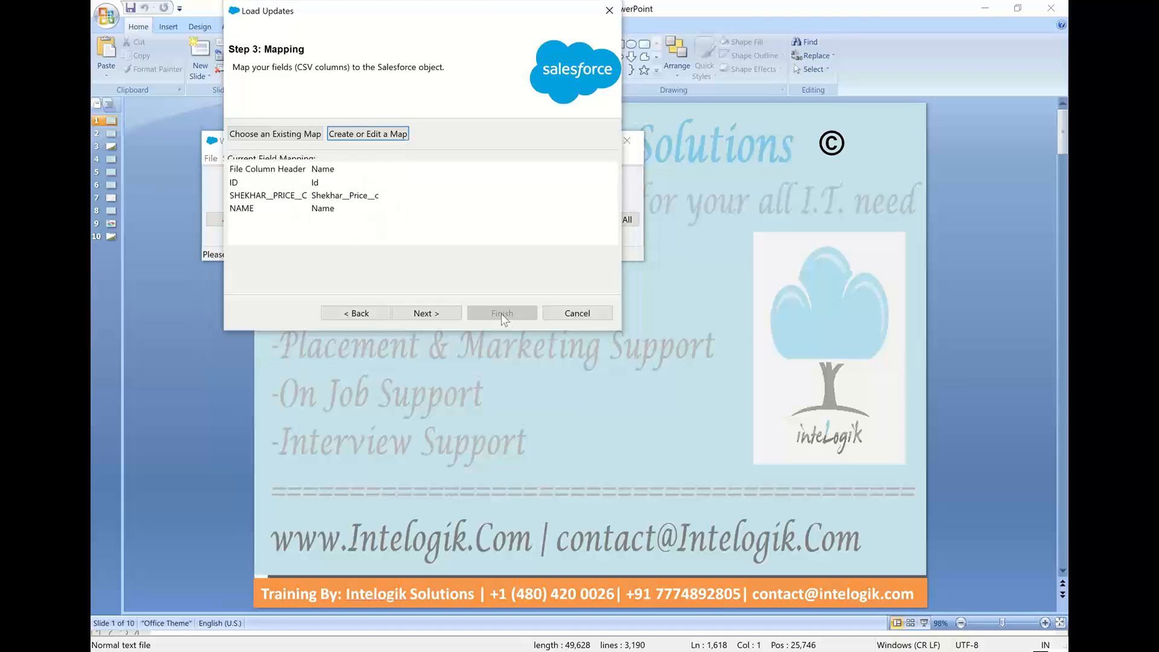
Run the Parker Pen update with the accepted mapping, confirm changing existing records, and dismiss the completion dialog.
click(442, 313)
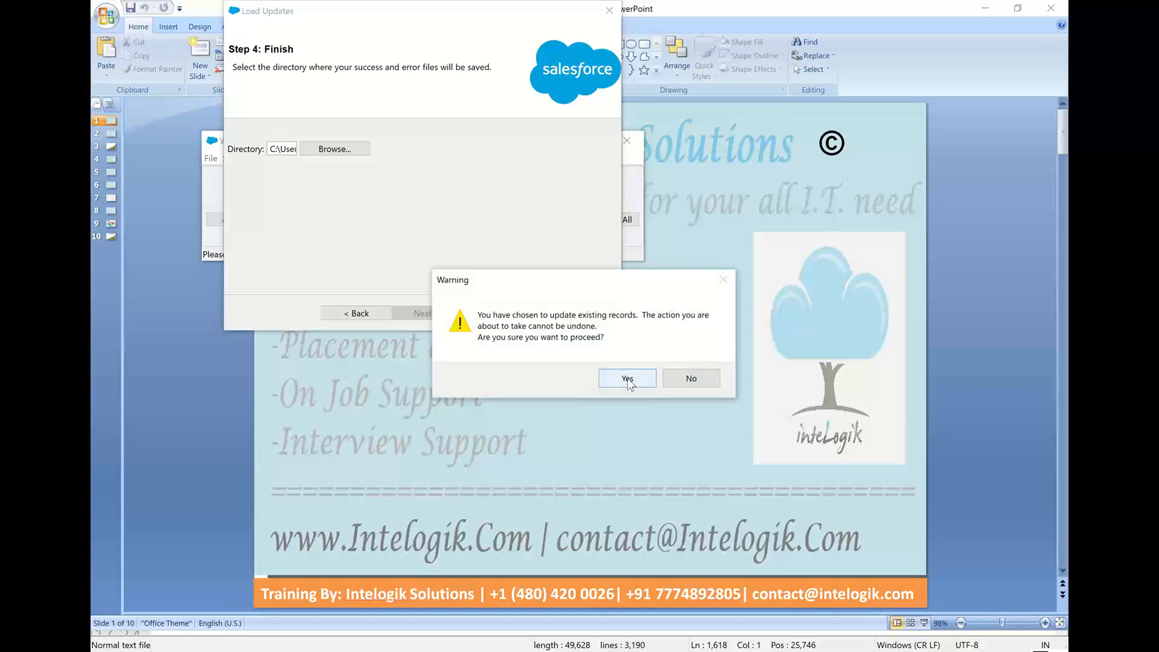
click(627, 378)
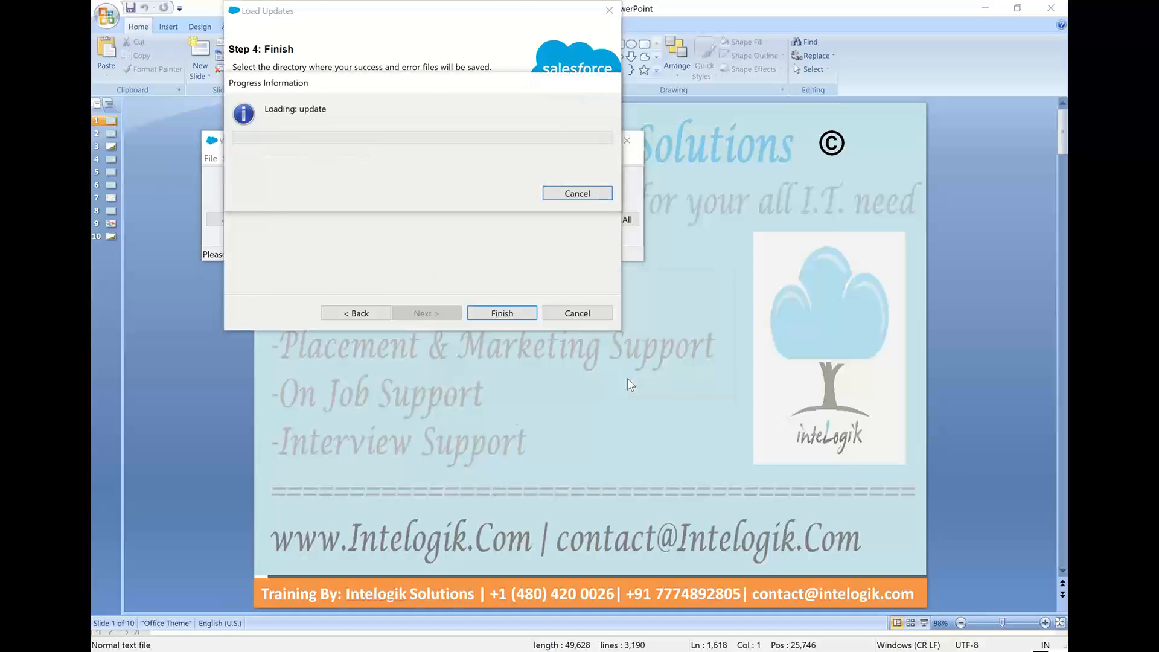
click(412, 74)
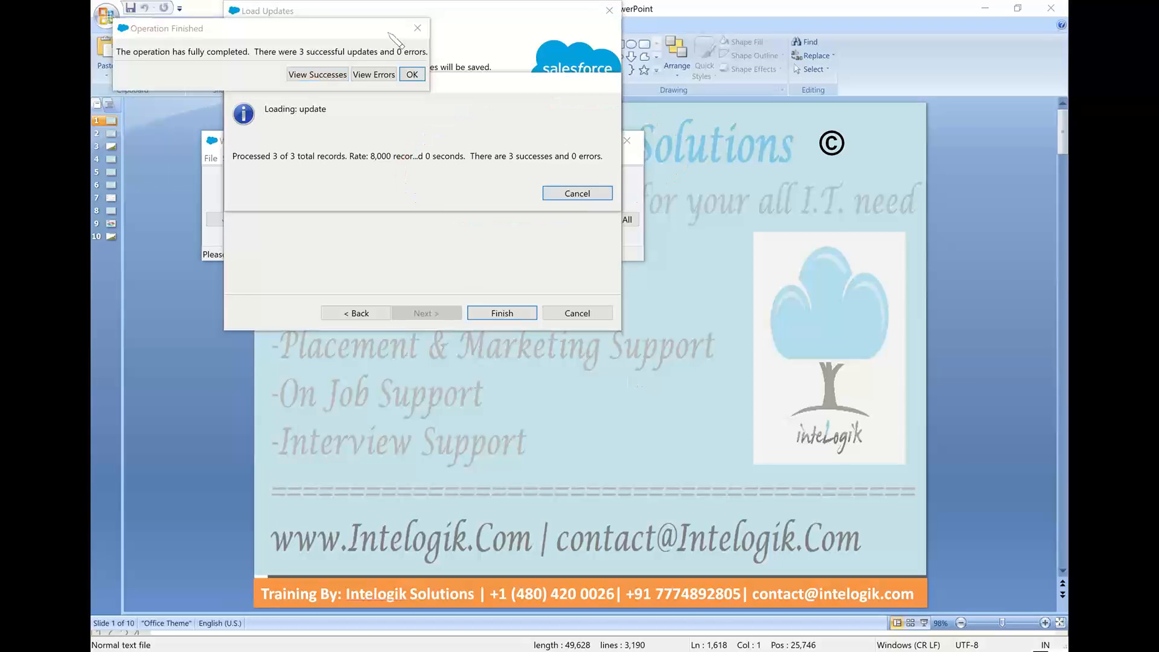
click(418, 74)
Switch to the Data Loader folder in File Explorer to view the update's result files.
click(699, 341)
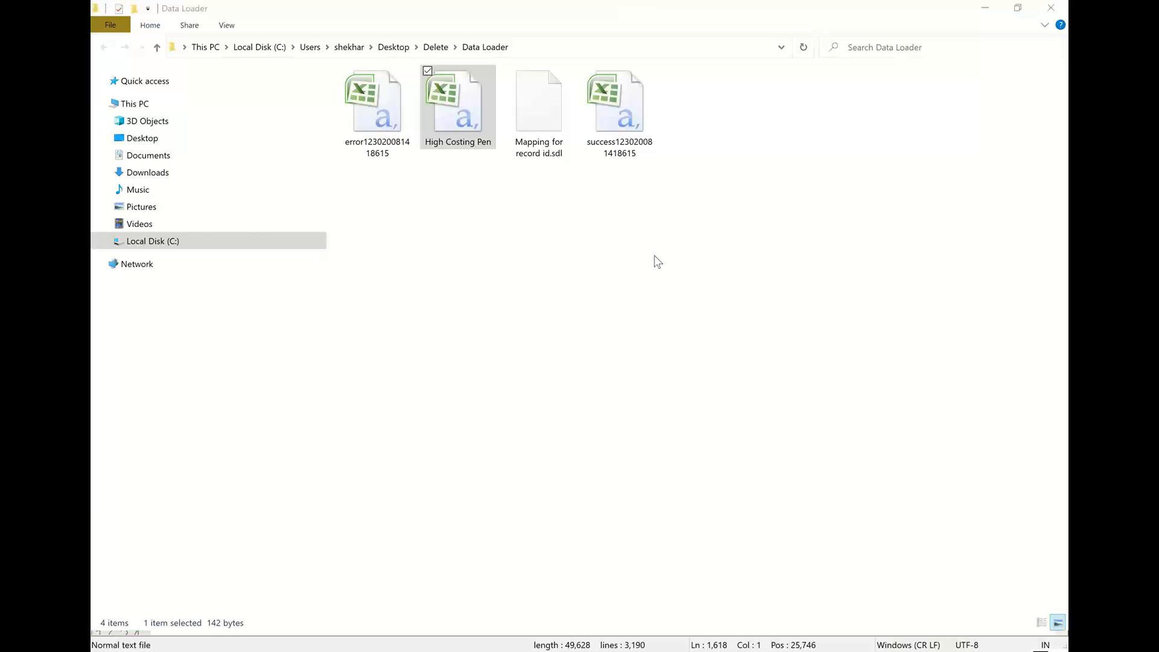
click(618, 208)
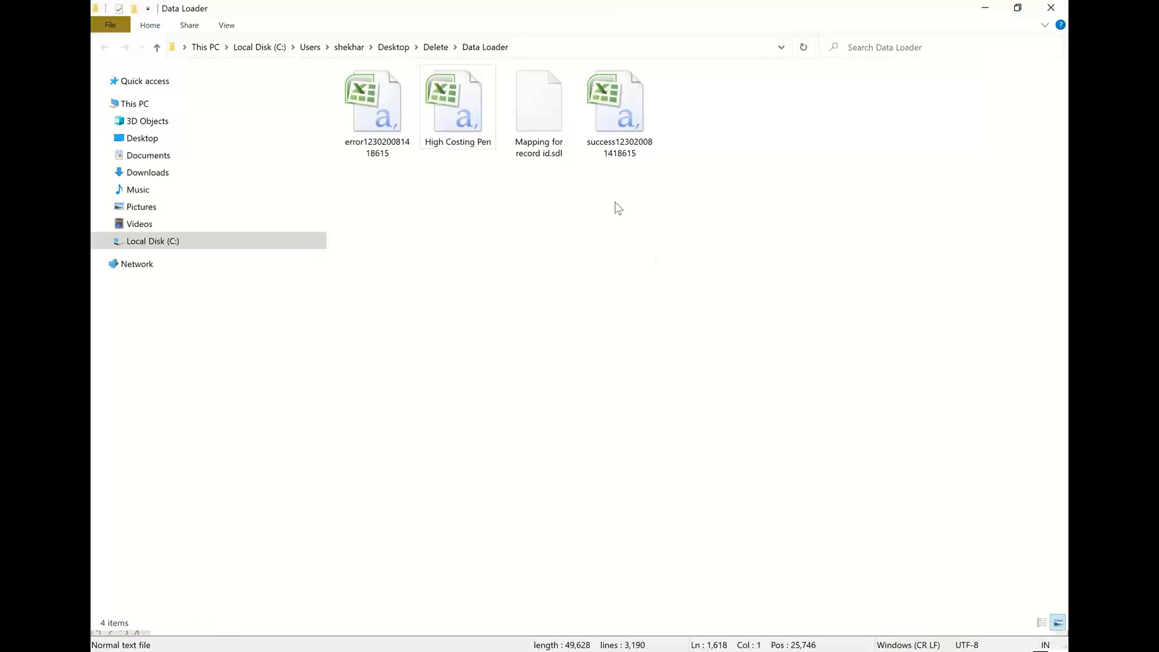
drag(627, 178, 621, 289)
drag(612, 213, 645, 220)
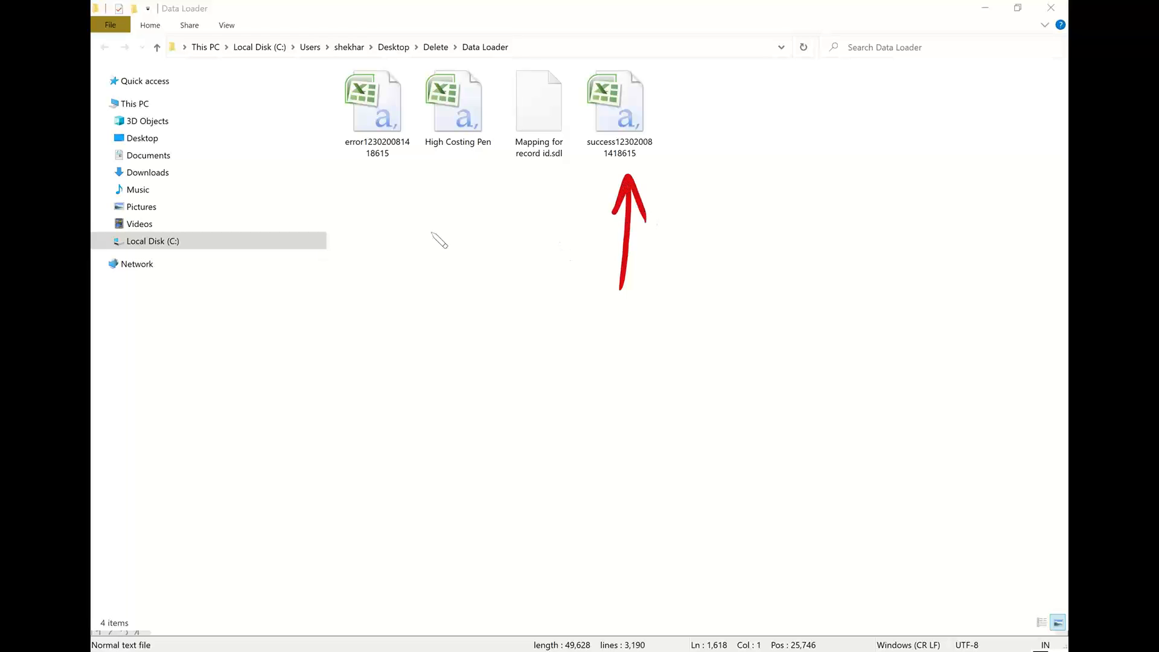
drag(388, 176, 383, 277)
drag(367, 223, 409, 211)
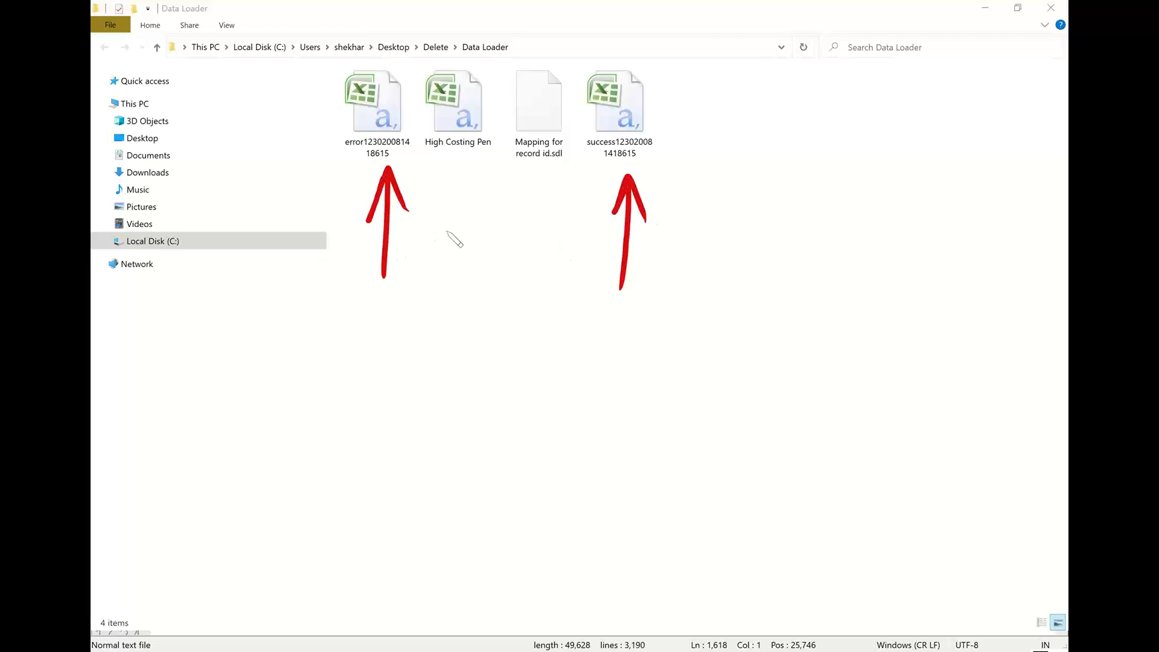
key(Escape)
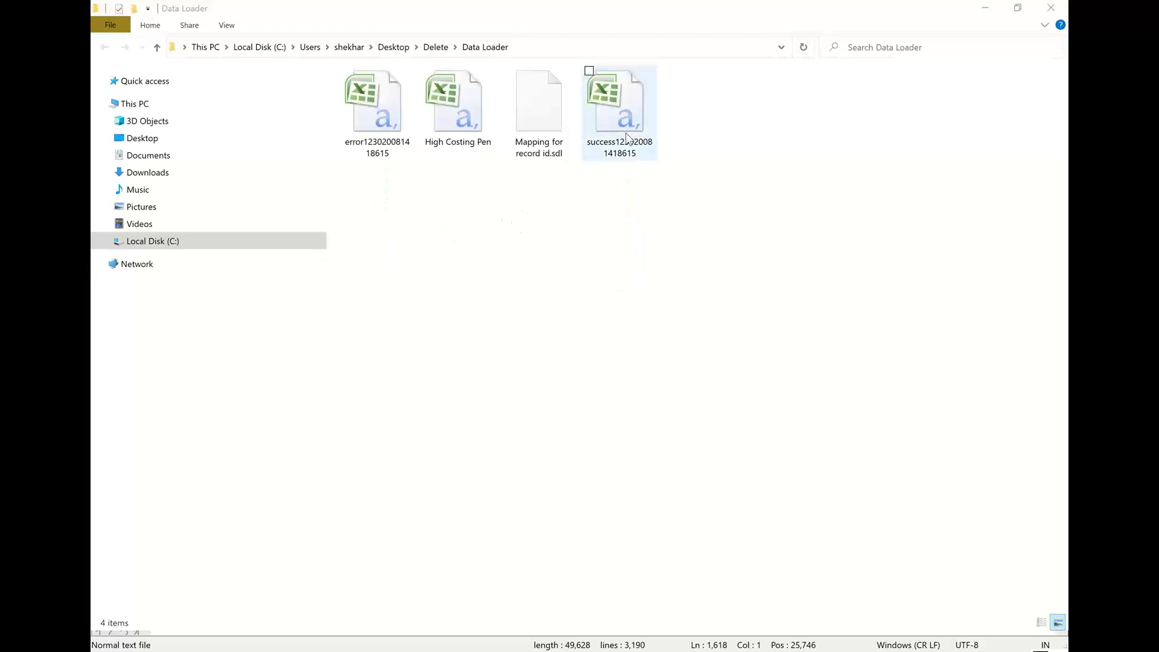
Open the update's success CSV in Excel, and centre all cells and widen the columns to review the STATUS column.
double_click(628, 139)
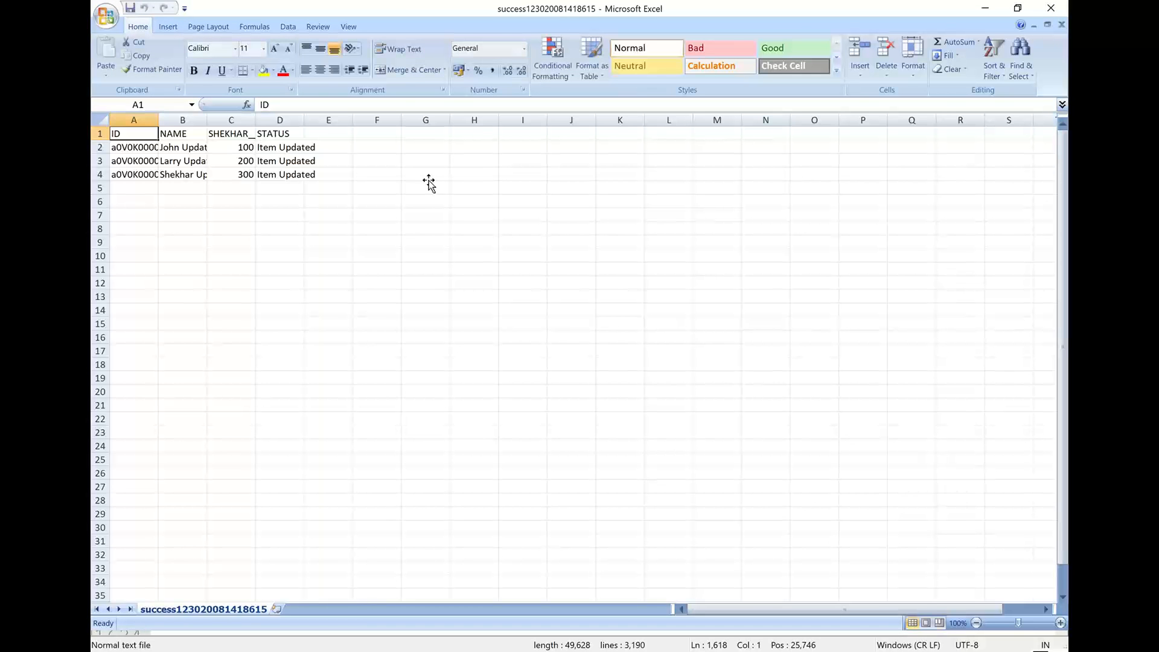
click(429, 178)
click(100, 120)
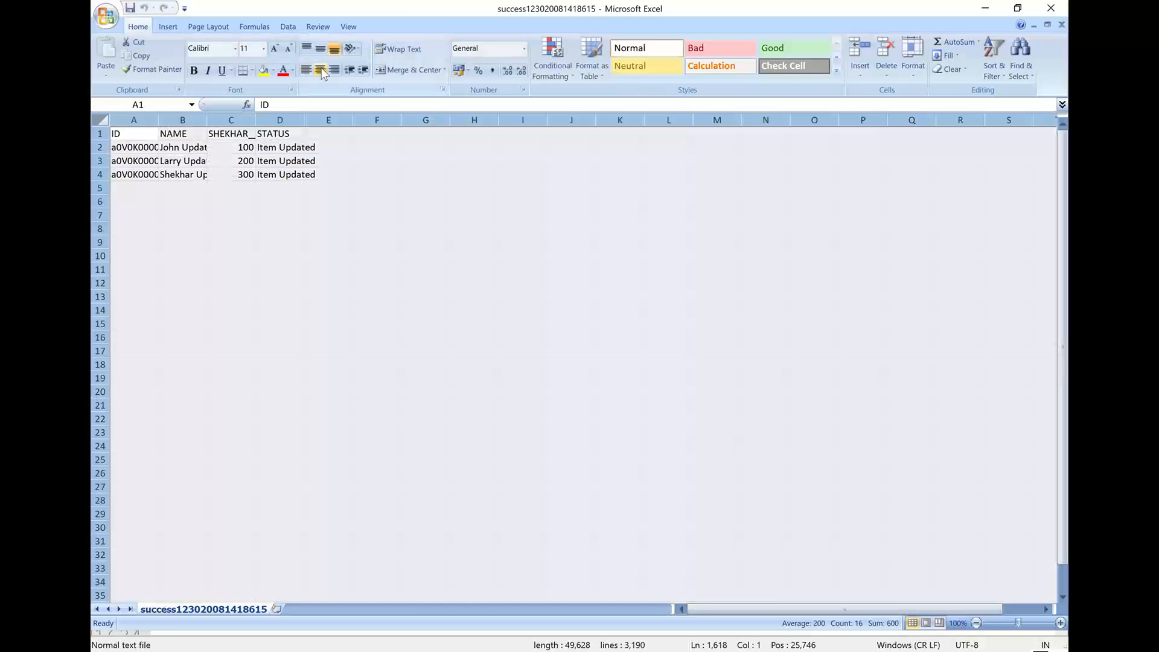
click(321, 71)
drag(303, 120, 476, 117)
click(447, 175)
click(859, 118)
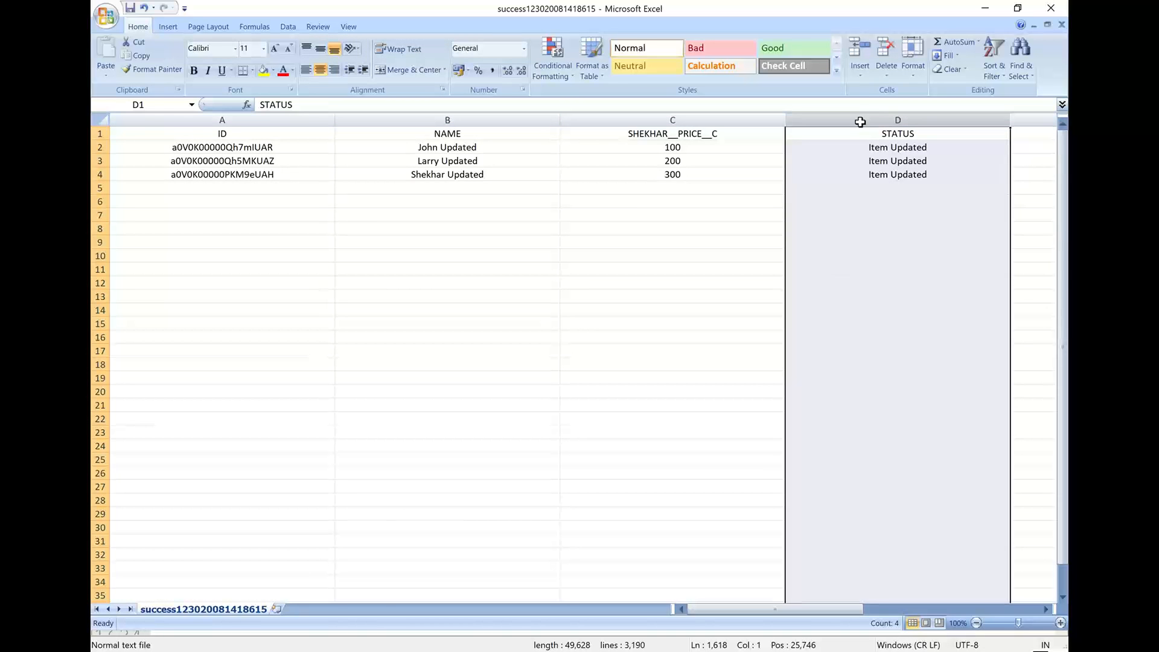
Switch to Salesforce in the browser and refresh the Recently Viewed list of Parker Pens.
key(alt+Tab)
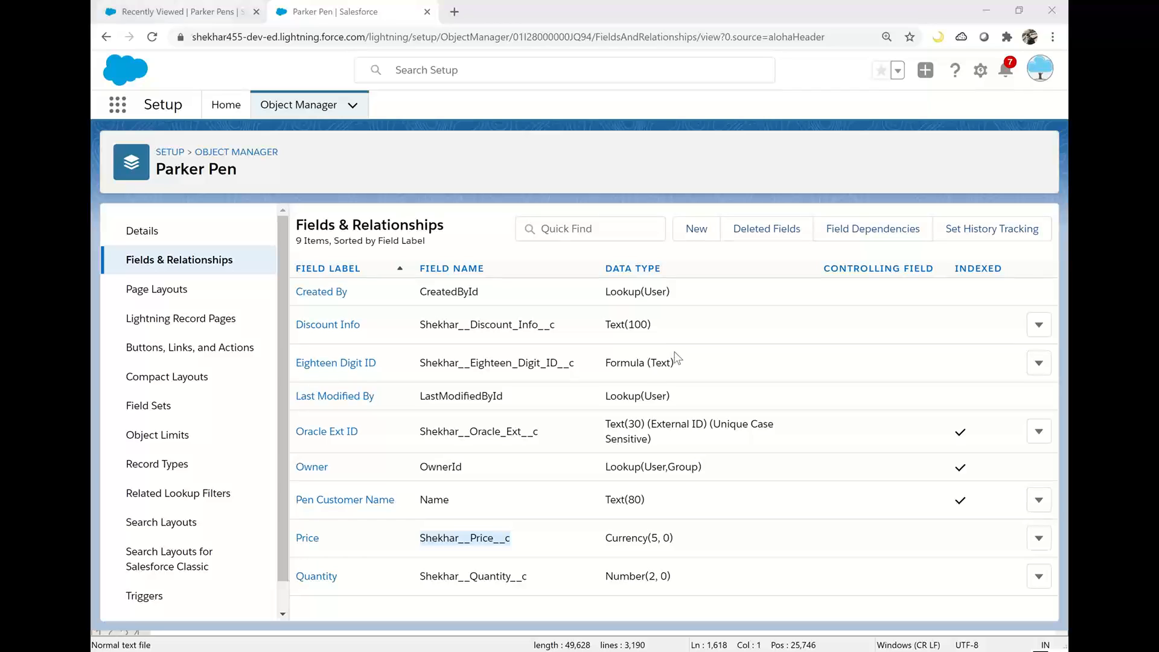
click(172, 11)
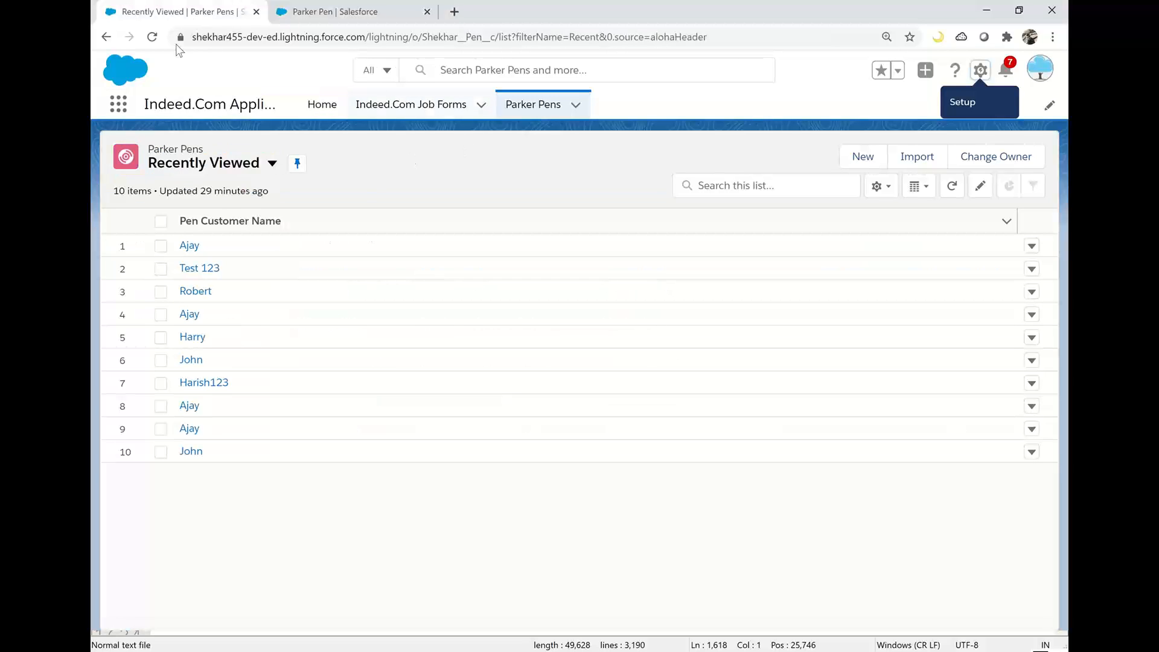
click(152, 37)
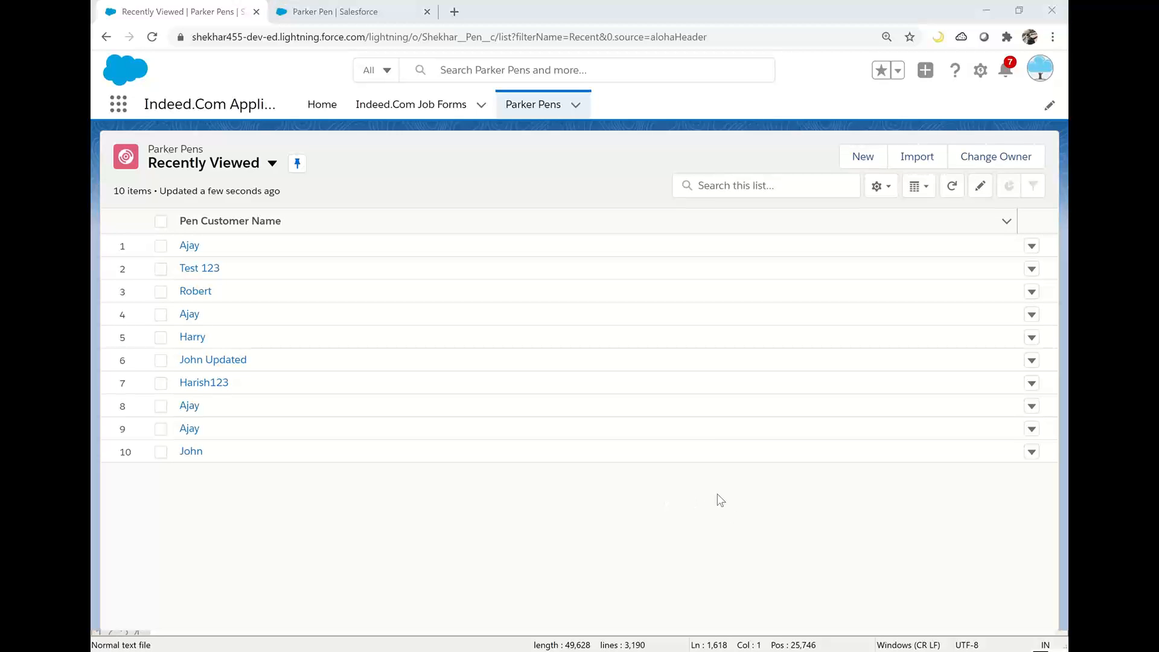
Return to the success CSV in Excel and check the first record's NAME and SHEKHAR__PRICE__C values.
key(alt+Tab)
click(393, 147)
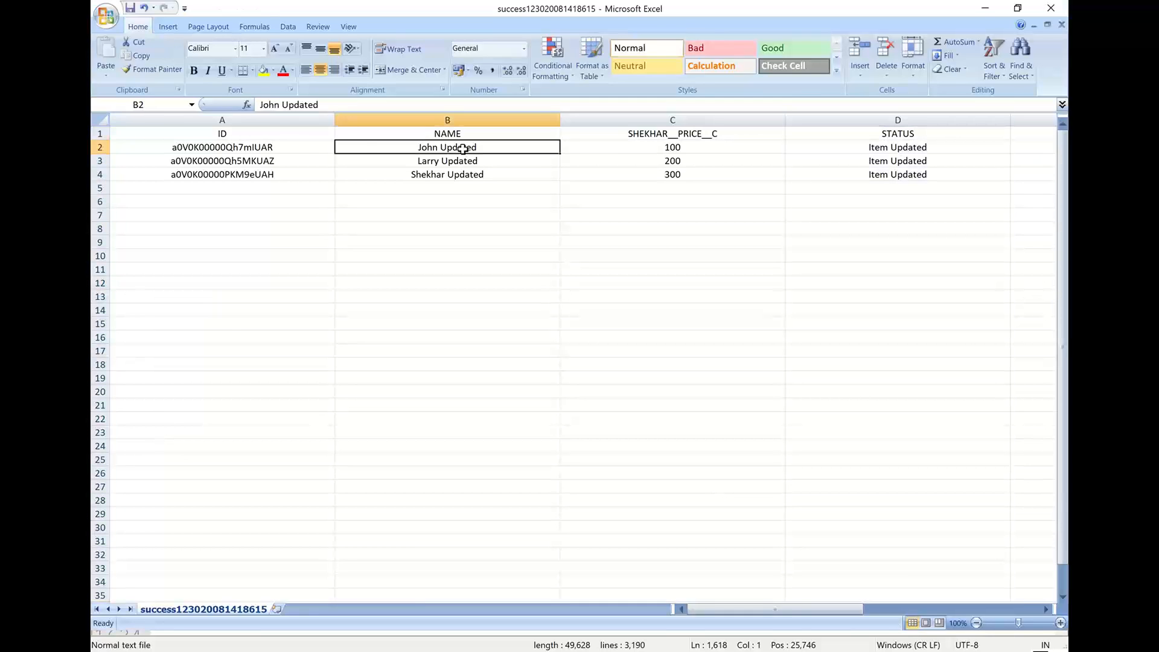
click(599, 148)
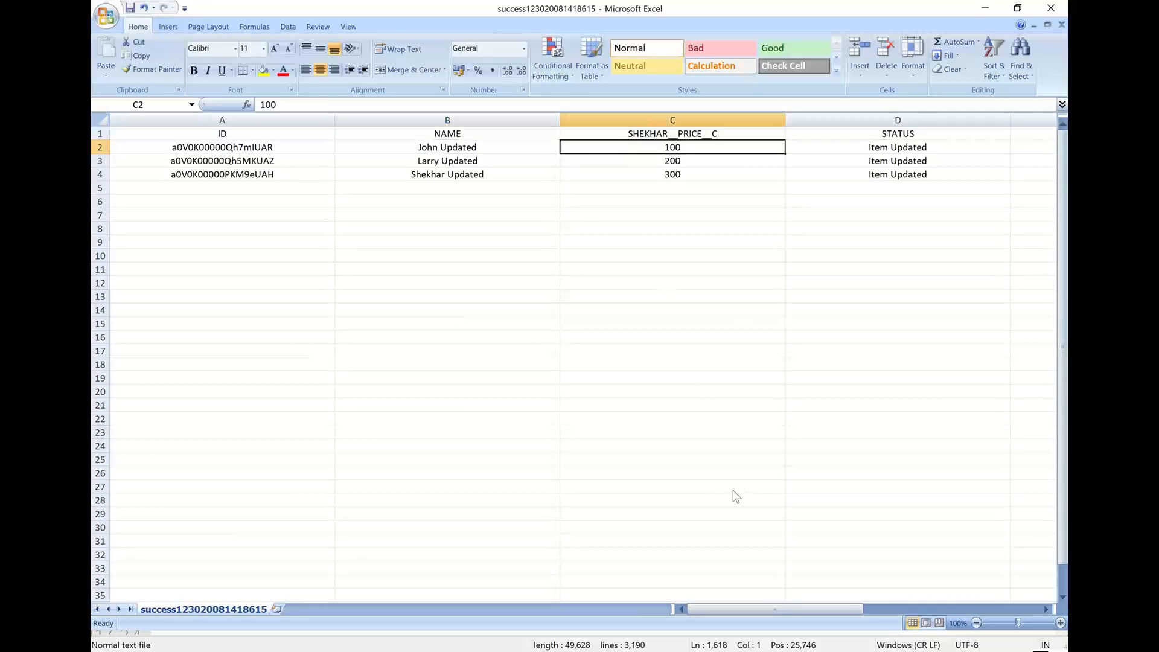
Switch back to Salesforce and open the first updated Parker Pen record to check its name and price.
key(alt+Tab)
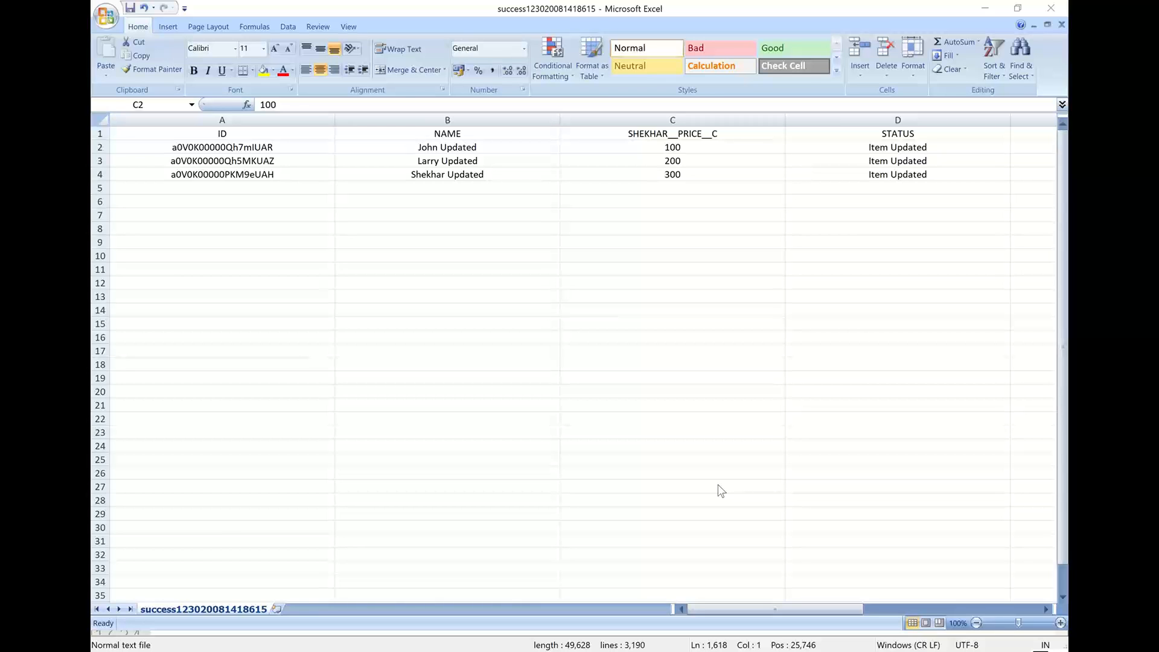
key(alt+Tab)
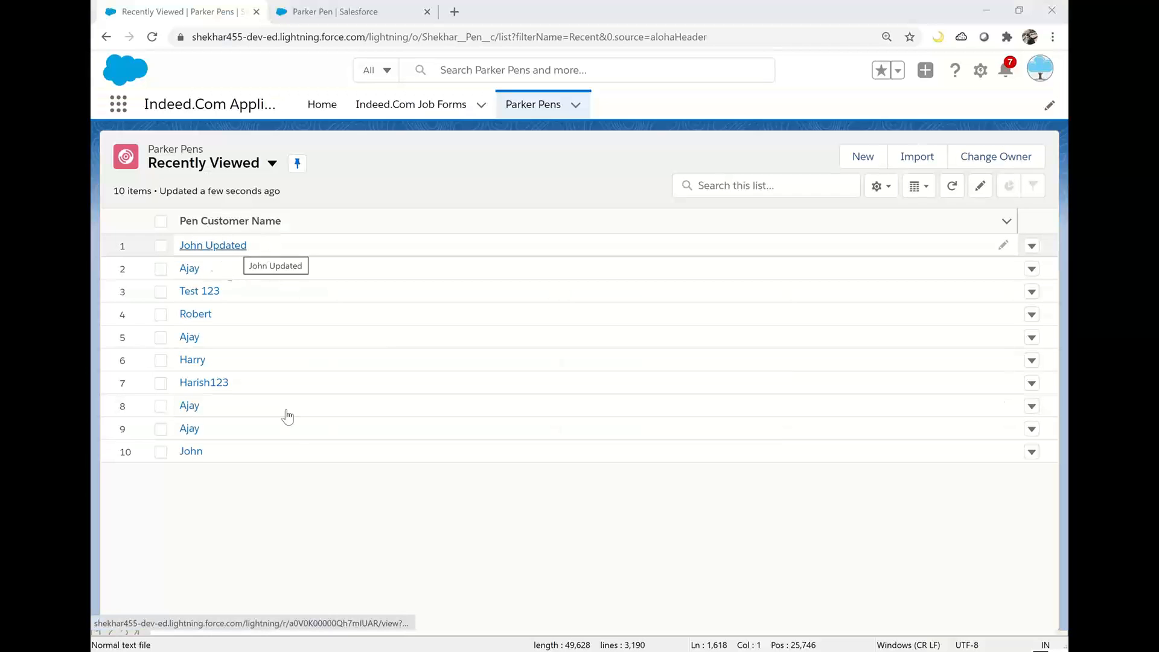
click(237, 246)
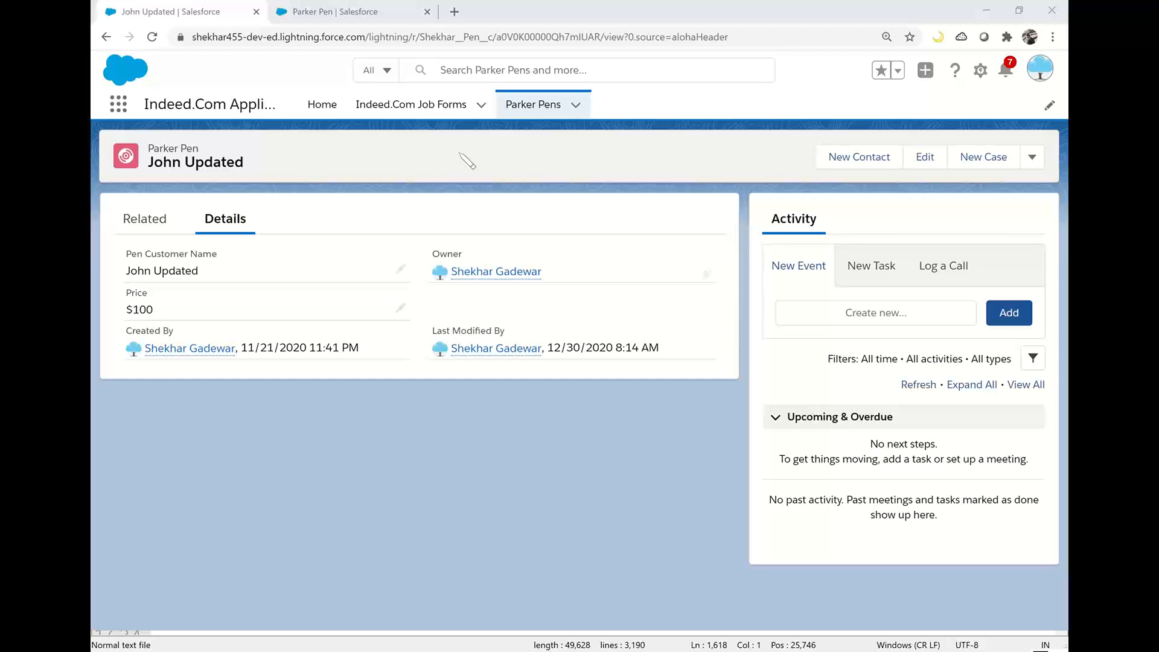
drag(459, 151, 466, 196)
mouse_move(477, 124)
mouse_down()
mouse_move(526, 145)
mouse_move(435, 128)
mouse_up()
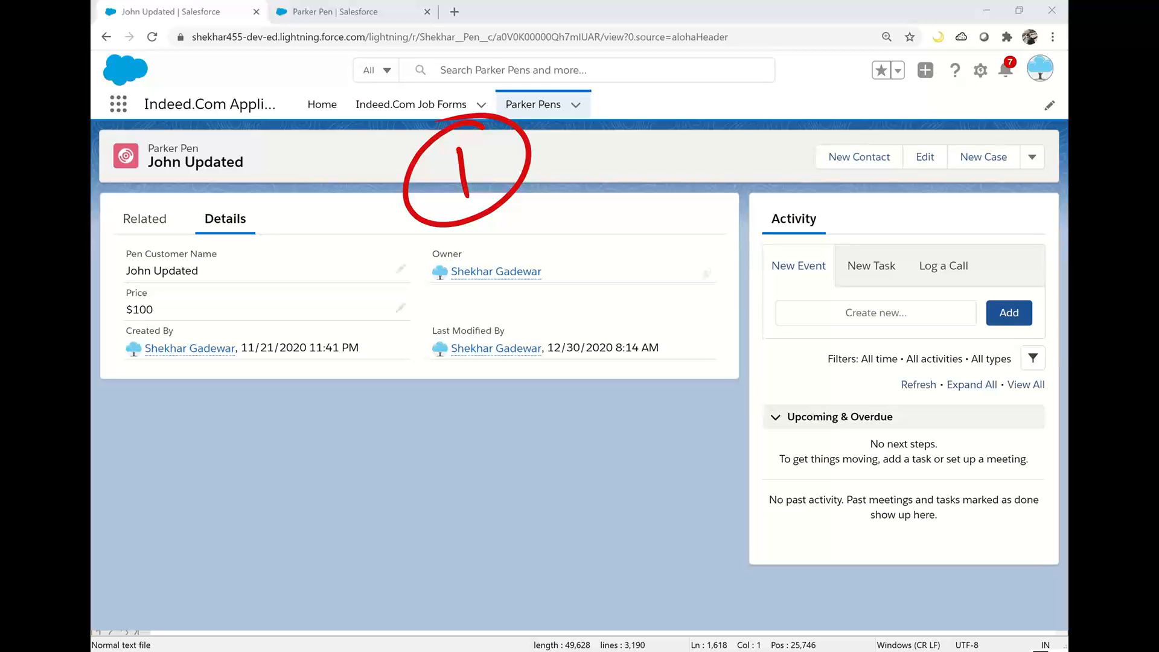
mouse_move(474, 273)
mouse_down()
mouse_move(492, 279)
mouse_move(483, 299)
mouse_move(519, 288)
mouse_up()
drag(522, 246, 443, 276)
drag(563, 255, 490, 247)
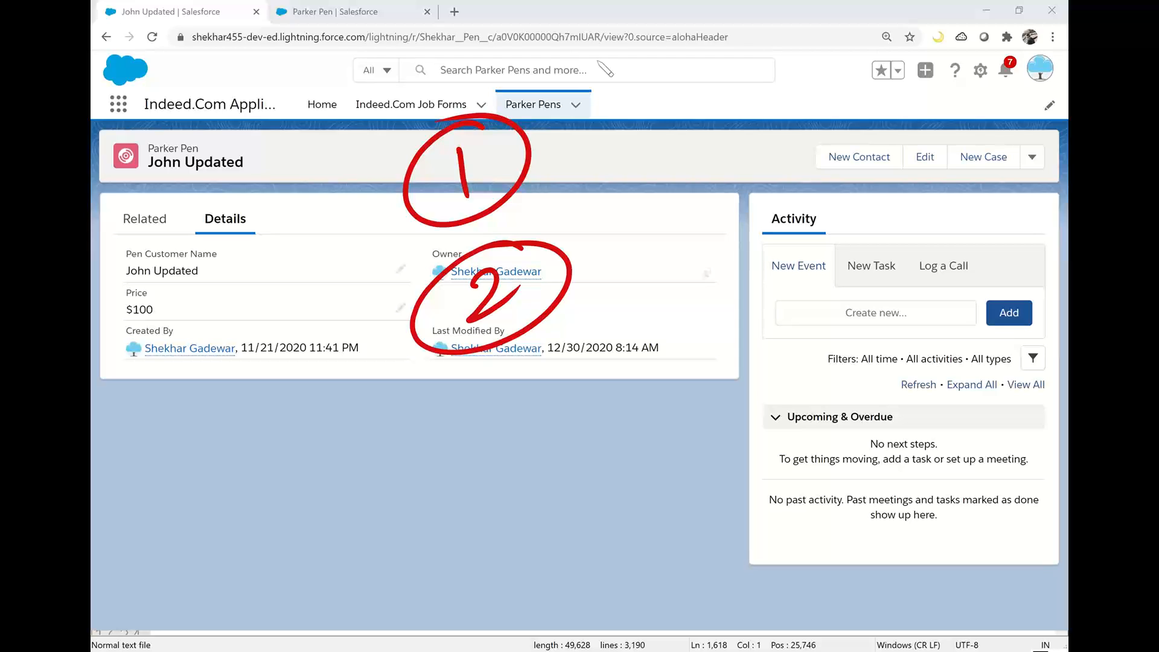
mouse_move(565, 58)
mouse_down()
mouse_move(590, 44)
mouse_move(635, 279)
mouse_up()
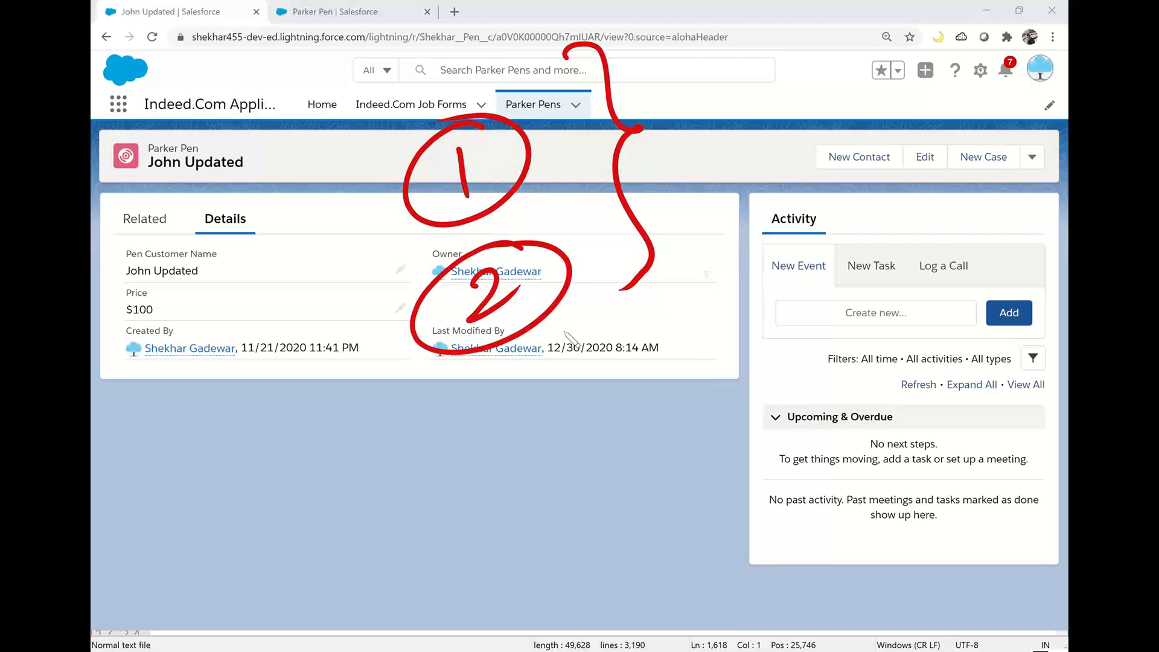
key(Escape)
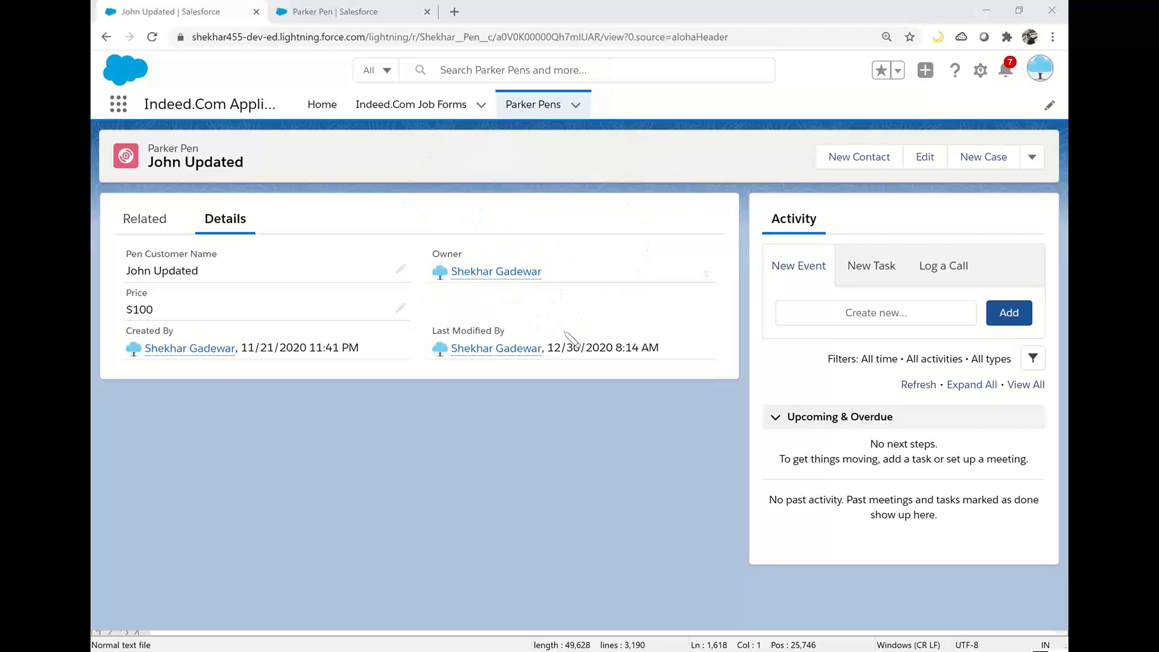